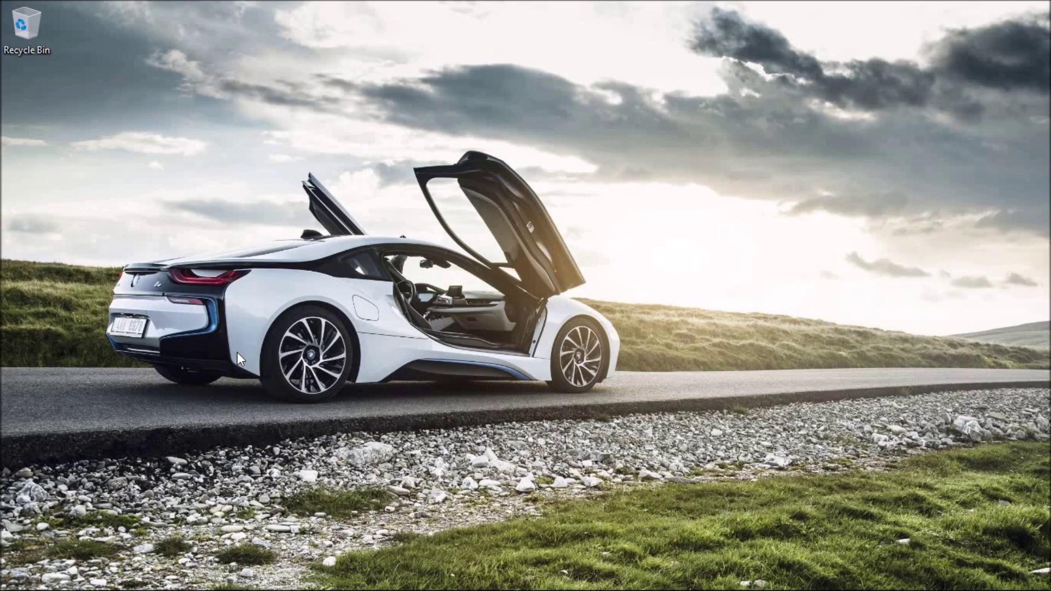
Open Chrome and search Google for "git for windows".
{"action": "mouse_move", "coordinate": [314, 587]}
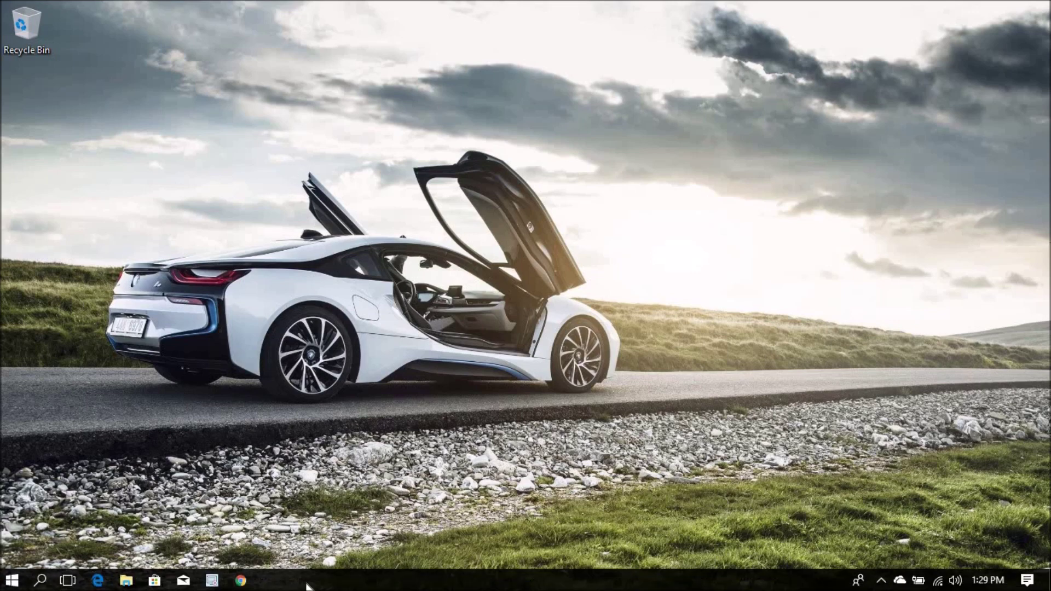
{"action": "left_click", "coordinate": [241, 579]}
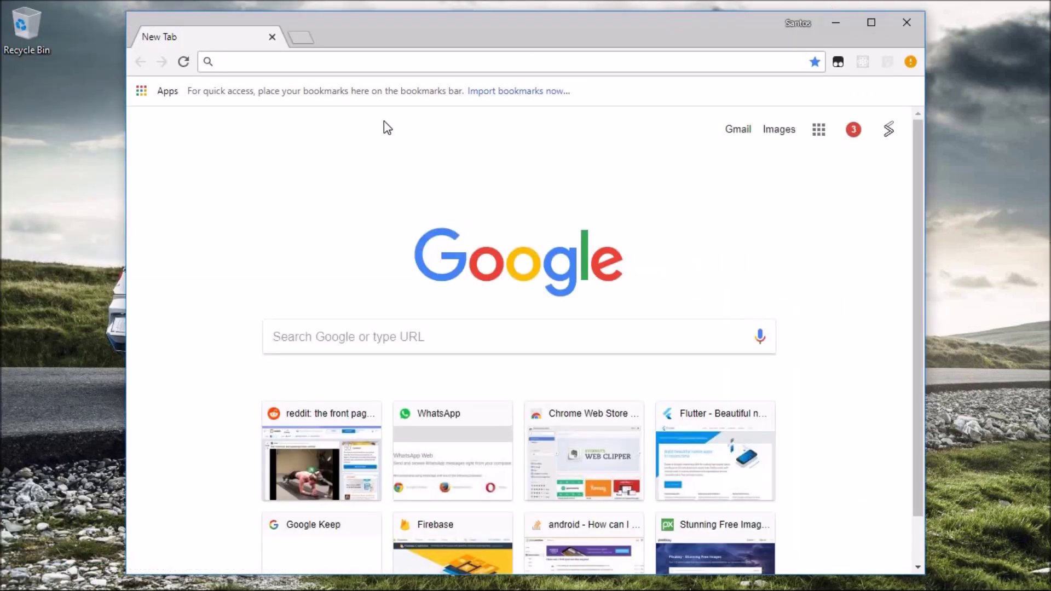
{"action": "type", "text": "git "}
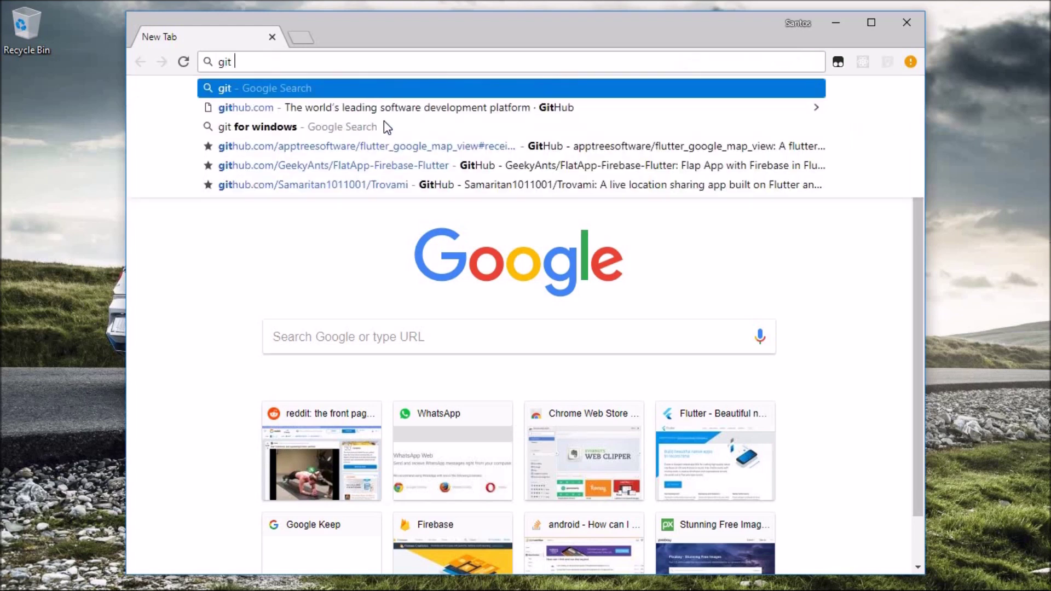
{"action": "type", "text": "for"}
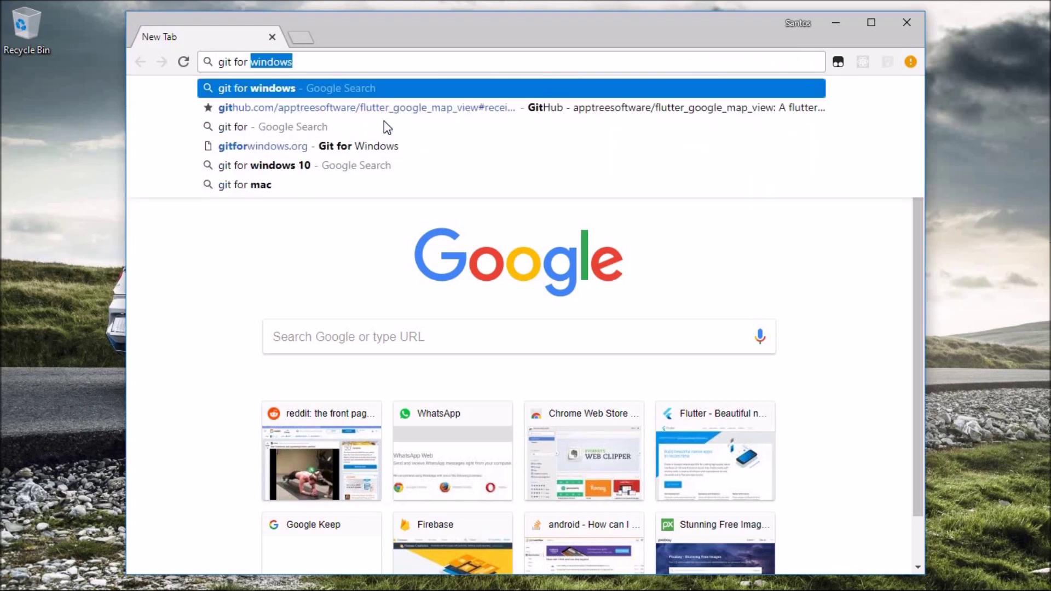
{"action": "key", "text": "Return"}
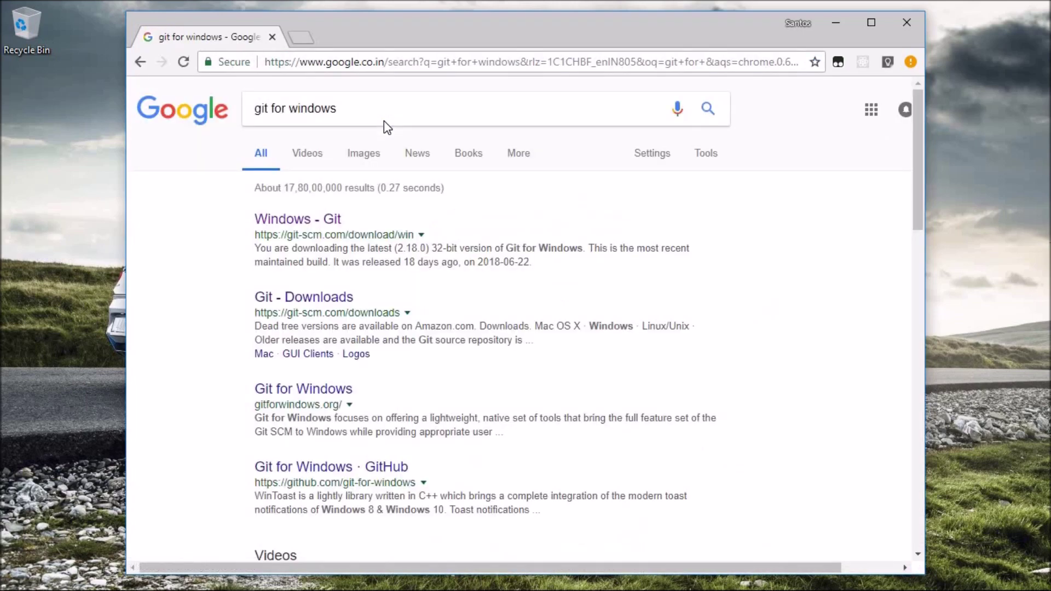
Start the Git-2.18.0-64-bit.exe download from the git-scm.com Windows download page and pause it.
{"action": "left_click", "coordinate": [327, 222]}
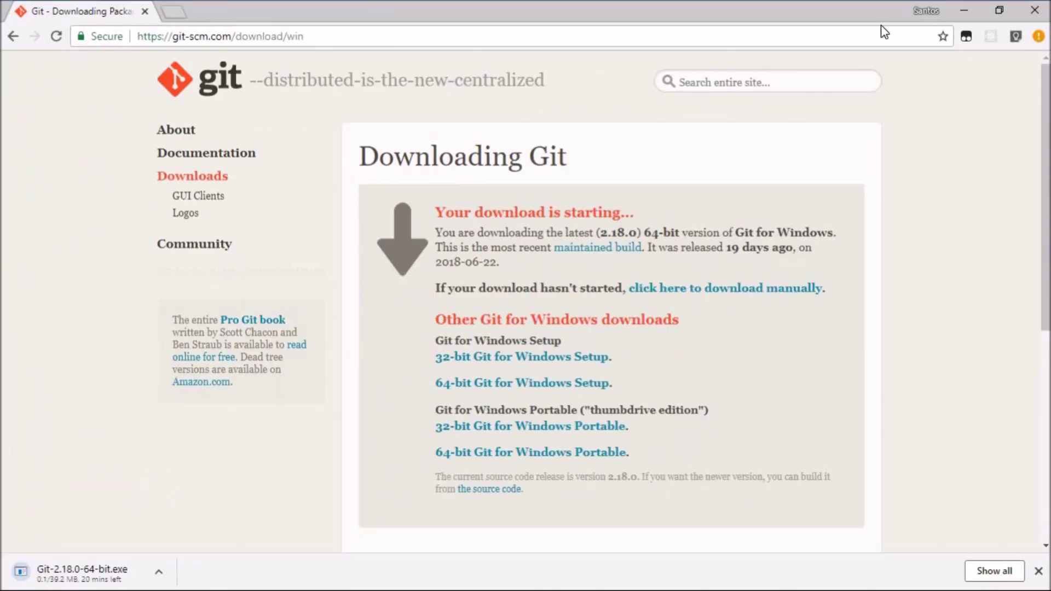
{"action": "left_click", "coordinate": [880, 23]}
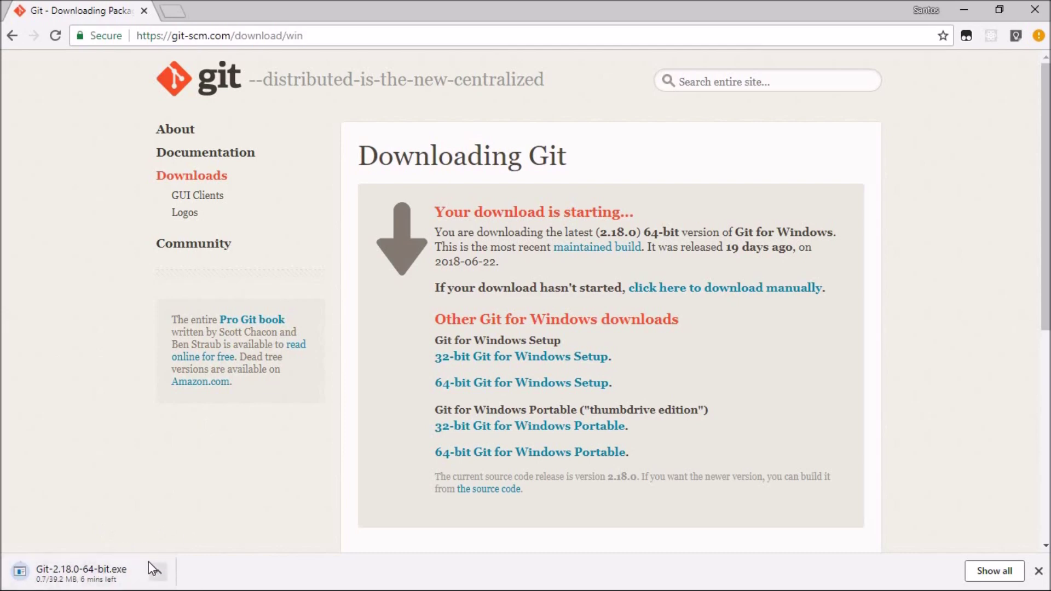
{"action": "right_click", "coordinate": [101, 571]}
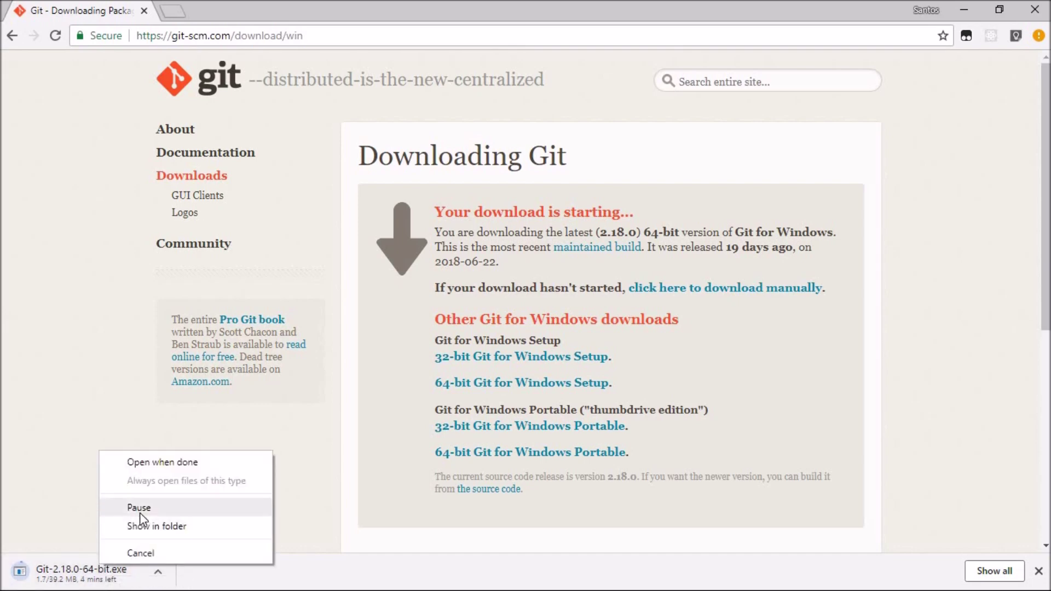
{"action": "left_click", "coordinate": [139, 508]}
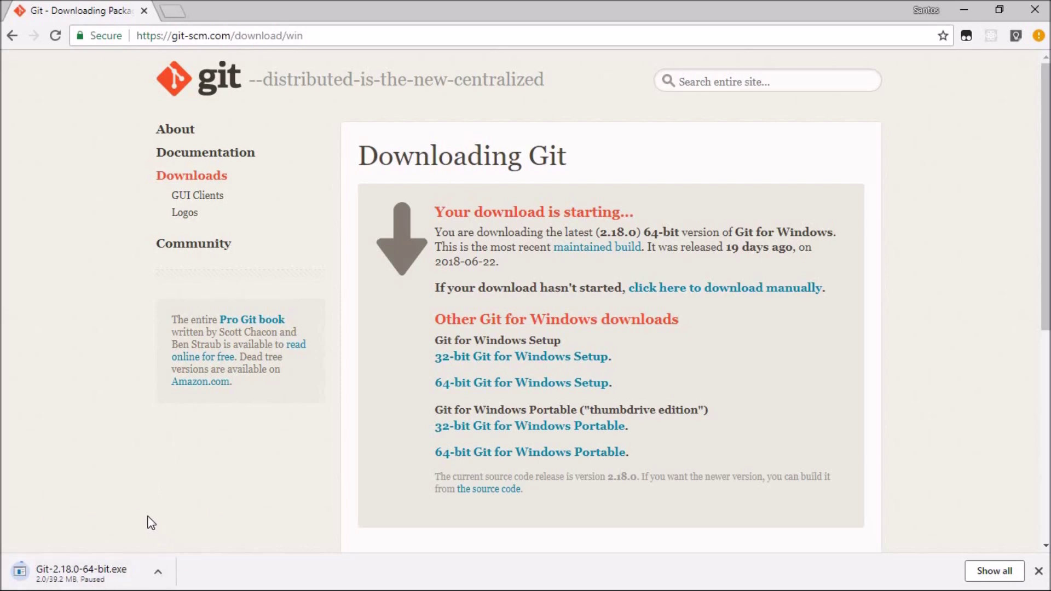
Look through the Programs and Program folders on drive E: for a saved Git installer, and close File Explorer.
{"action": "key", "text": "alt+Tab"}
{"action": "key", "text": "super+e"}
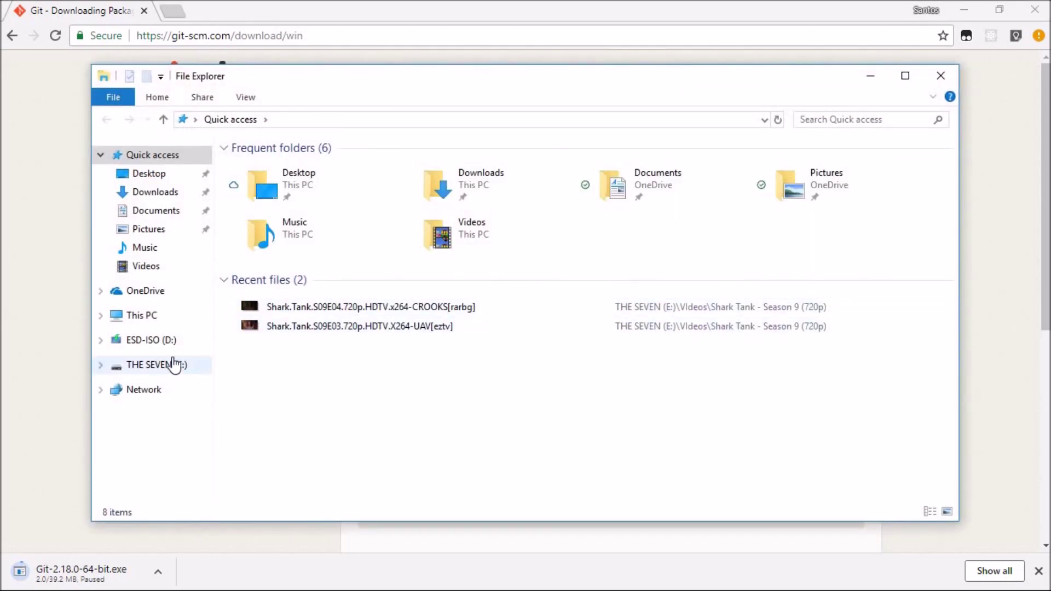
{"action": "left_click", "coordinate": [165, 369]}
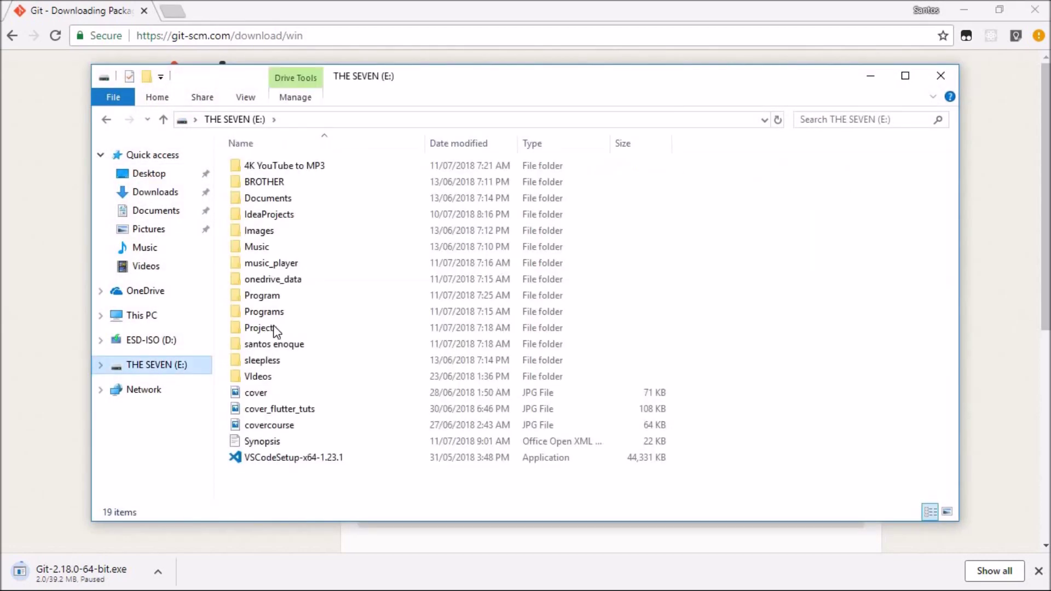
{"action": "double_click", "coordinate": [294, 313]}
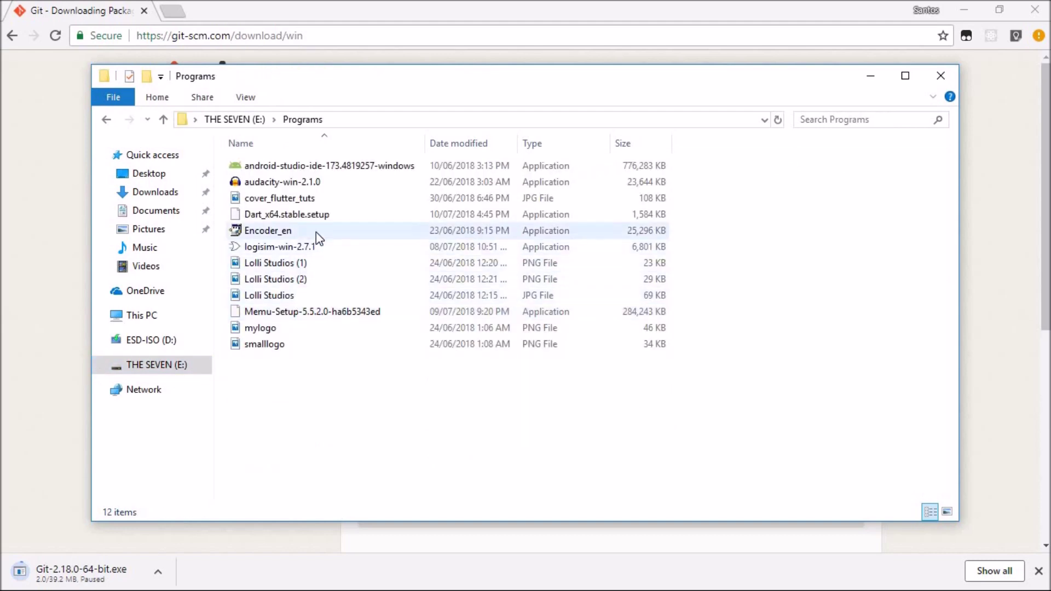
{"action": "left_click", "coordinate": [107, 120]}
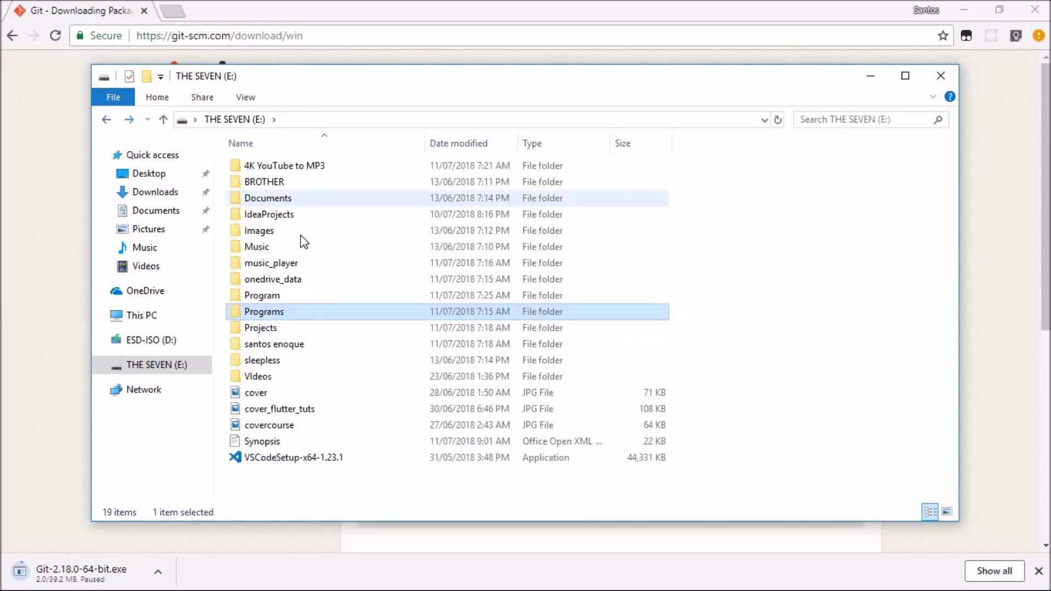
{"action": "double_click", "coordinate": [284, 295]}
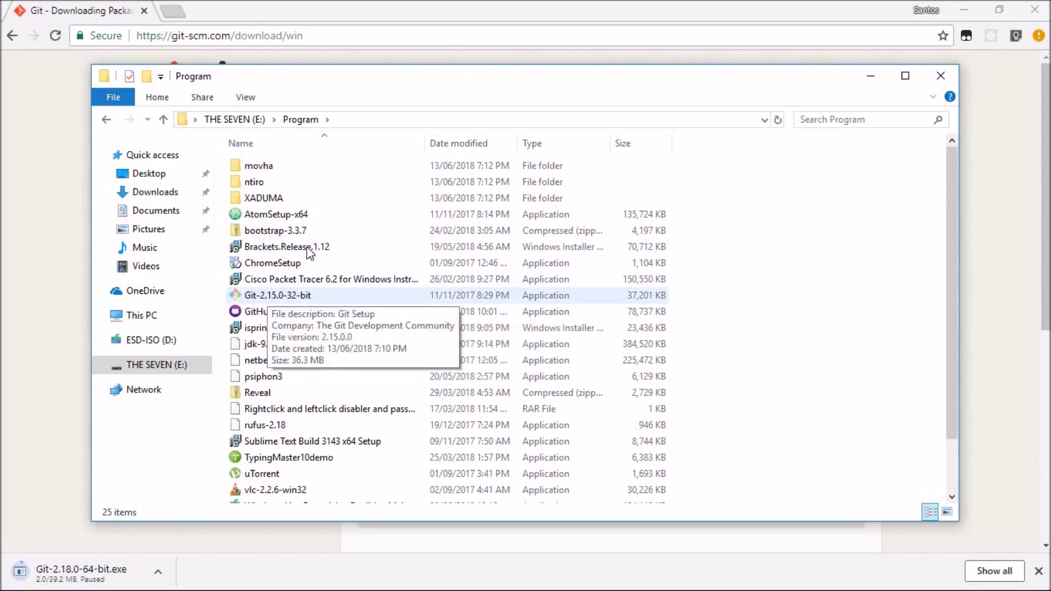
{"action": "left_click", "coordinate": [940, 75]}
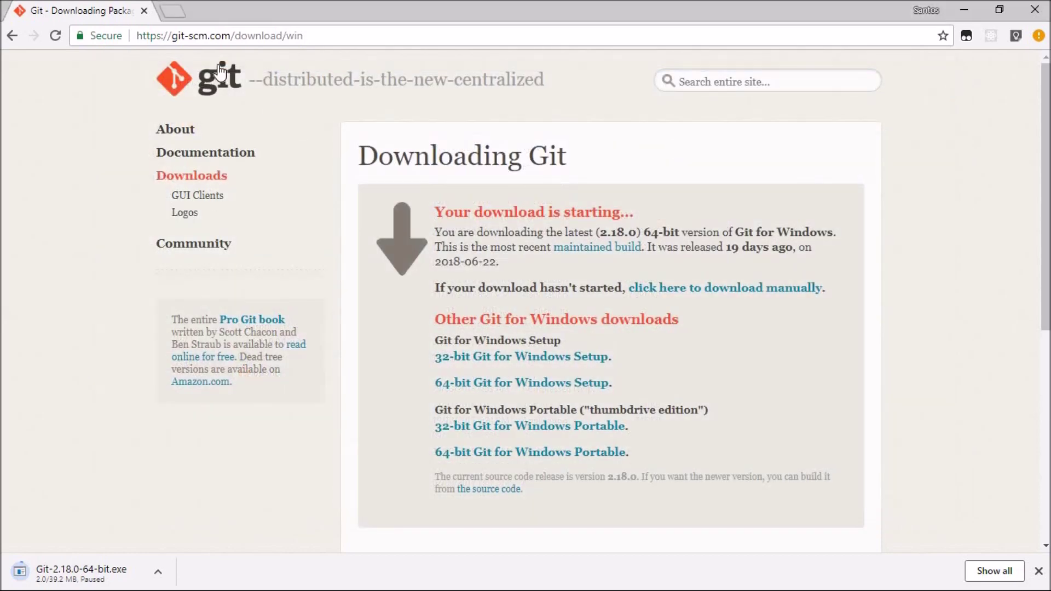
Search Google for "jdk" and open Oracle's Java SE Downloads page.
{"action": "left_click", "coordinate": [259, 34]}
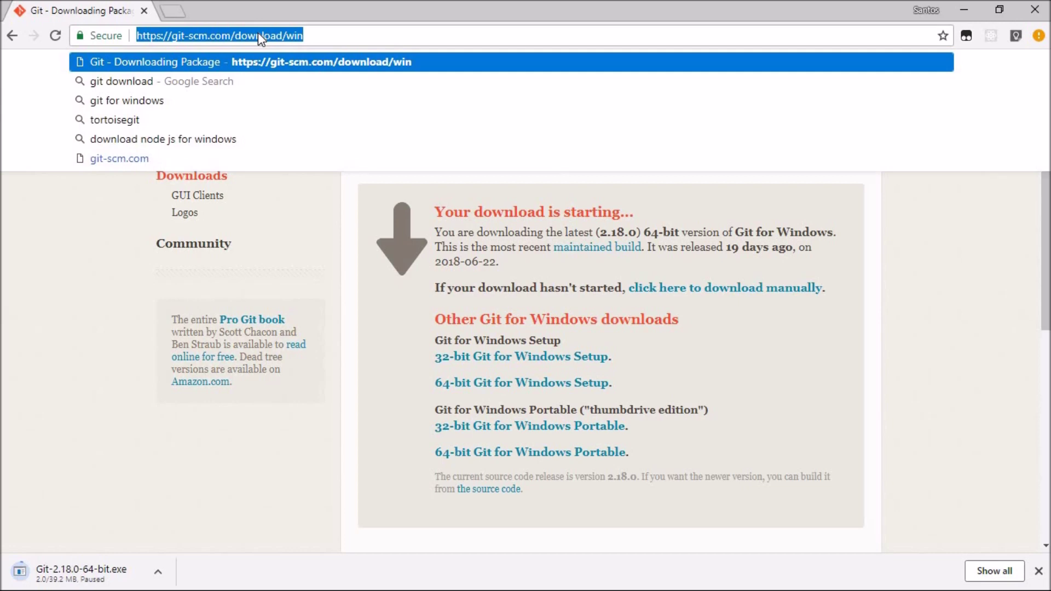
{"action": "type", "text": "jdk"}
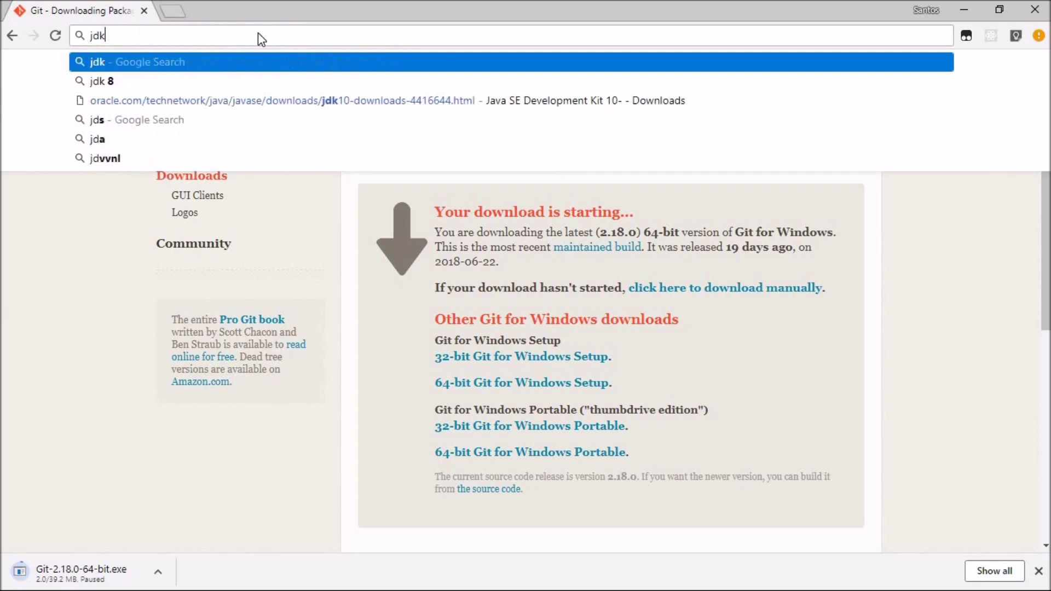
{"action": "key", "text": "Return"}
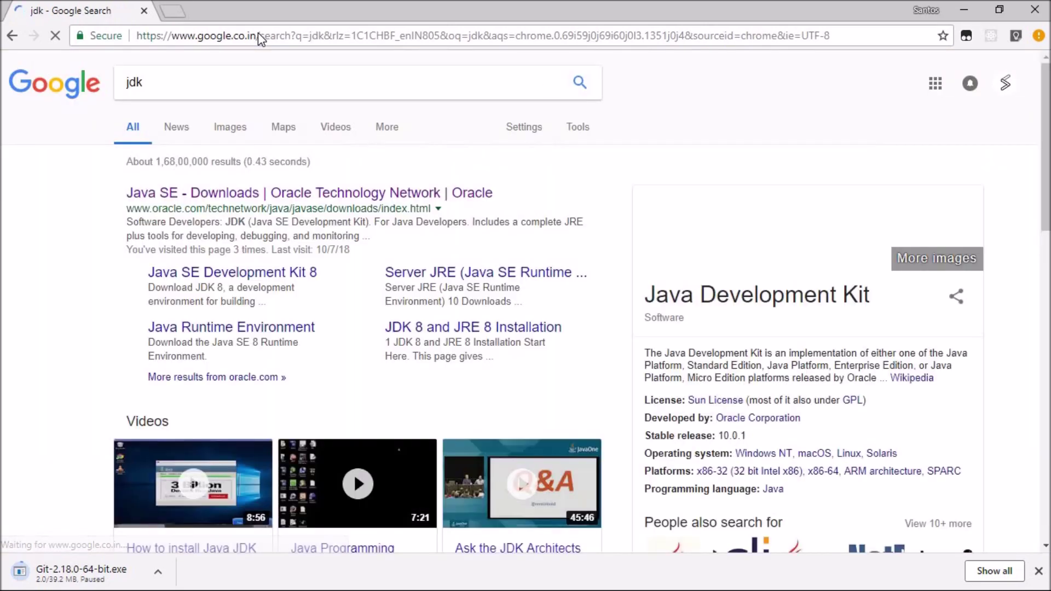
{"action": "left_click", "coordinate": [251, 196]}
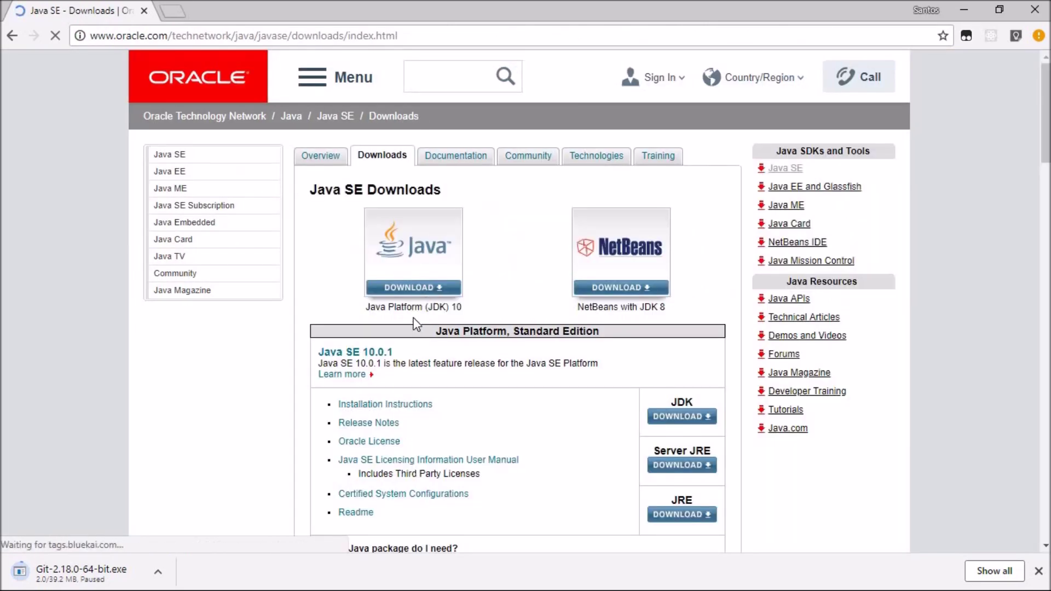
Accept the license agreement for Java SE Development Kit 10.0.1 and download jdk-10.0.1_windows-x64_bin.exe.
{"action": "left_click", "coordinate": [413, 290]}
{"action": "scroll", "coordinate": [494, 297], "scroll_direction": "down", "scroll_amount": 2}
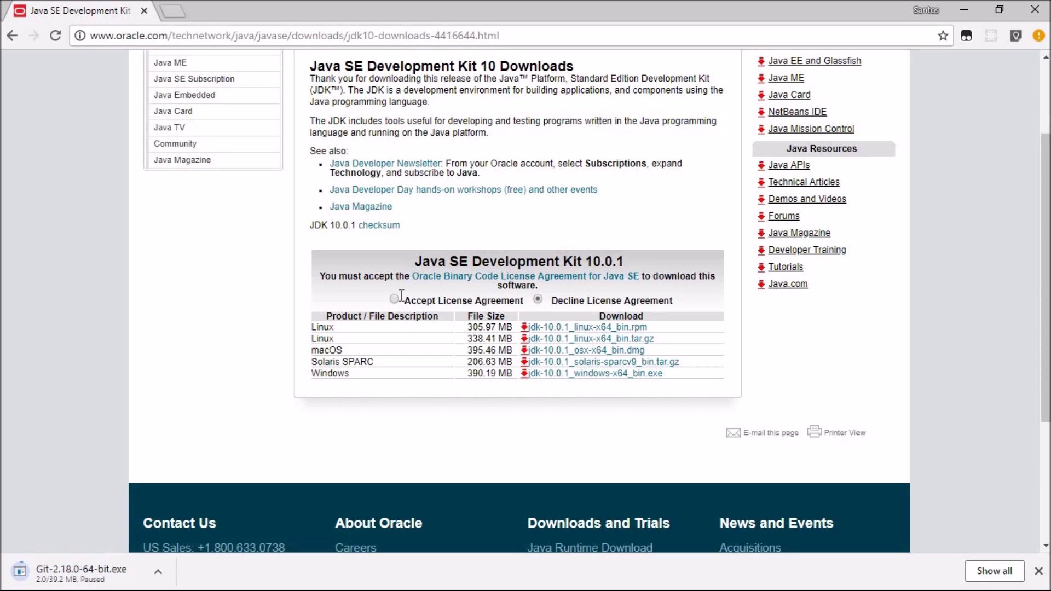
{"action": "left_click", "coordinate": [394, 300]}
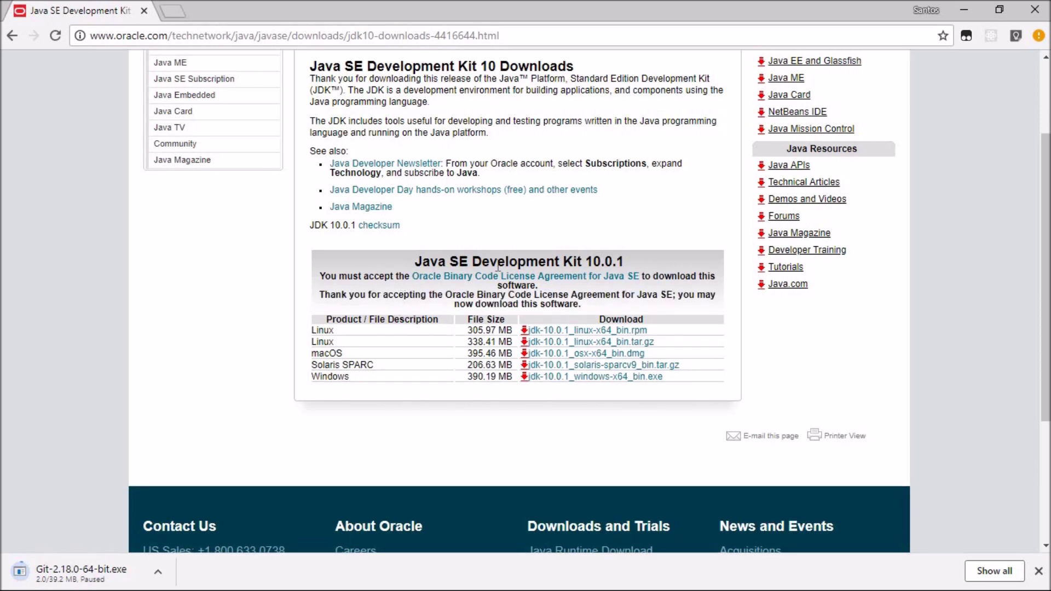
{"action": "left_click", "coordinate": [565, 381]}
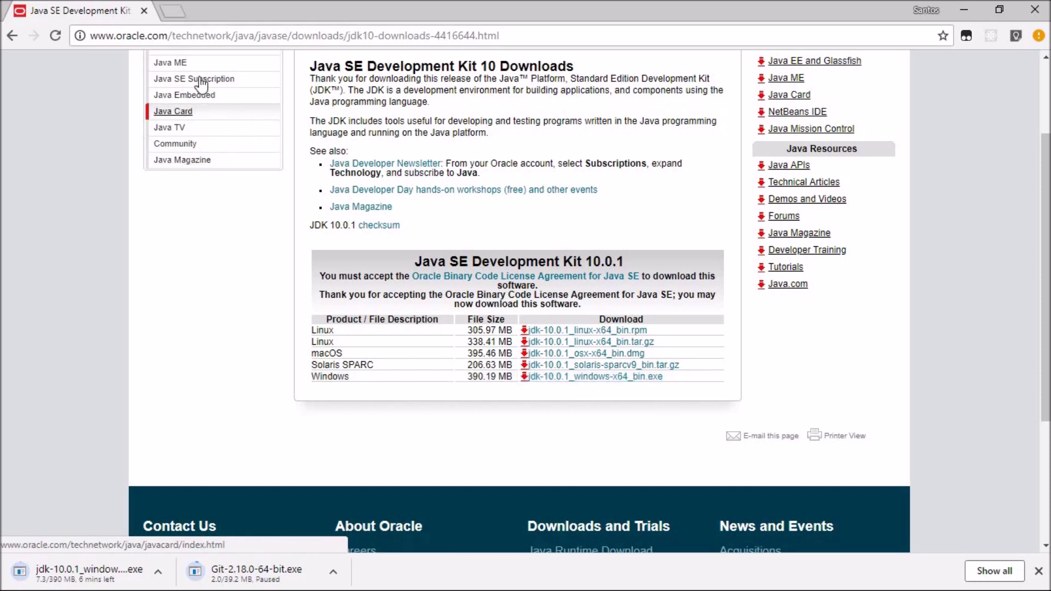
Search Google for "dart sdk" and open the Dart SDK page on dartlang.org.
{"action": "left_click", "coordinate": [128, 35]}
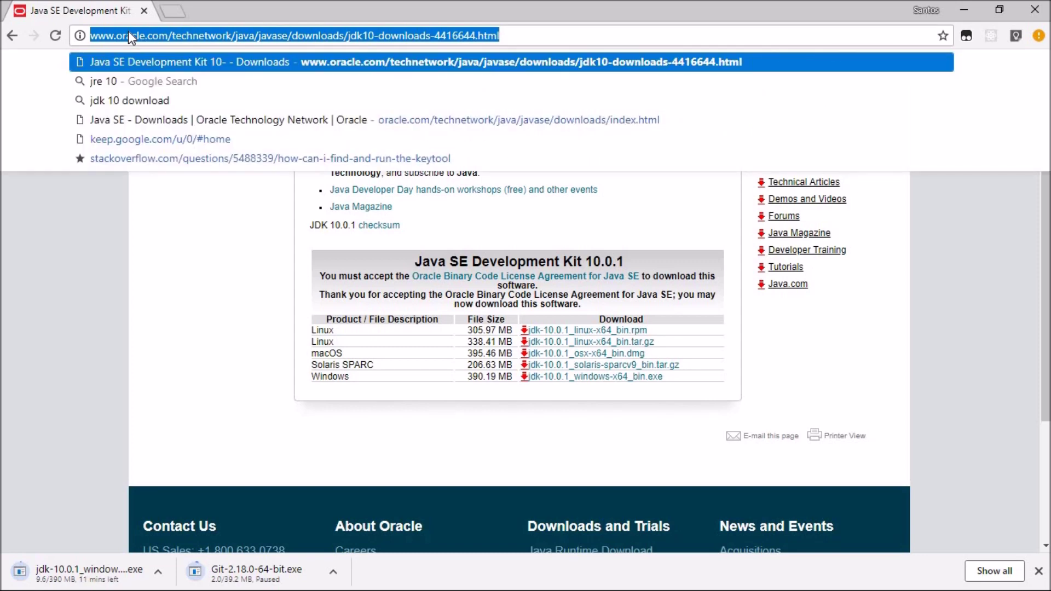
{"action": "type", "text": "dart"}
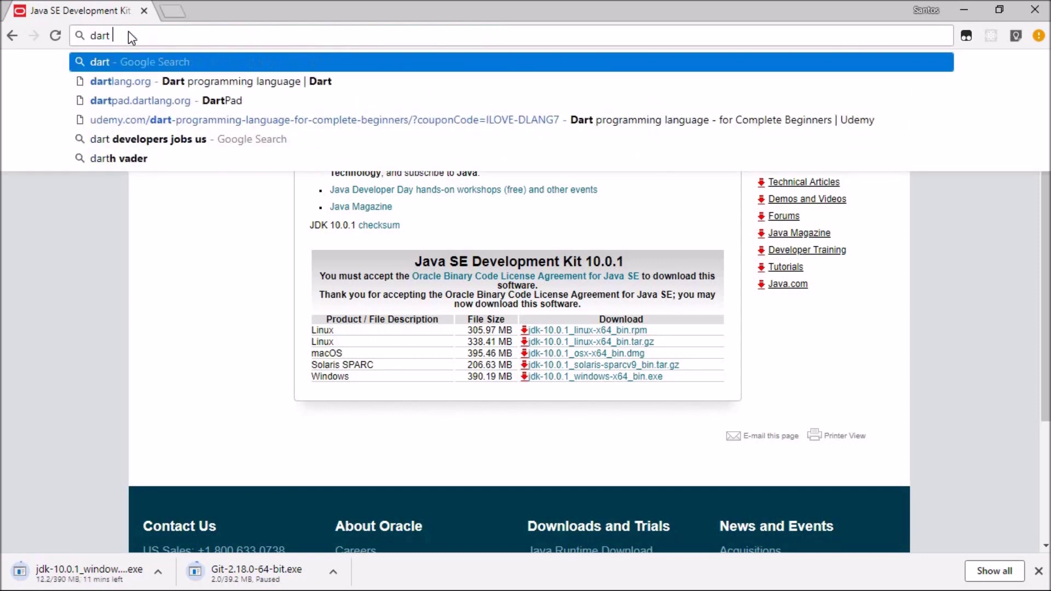
{"action": "type", "text": " sdk"}
{"action": "key", "text": "Return"}
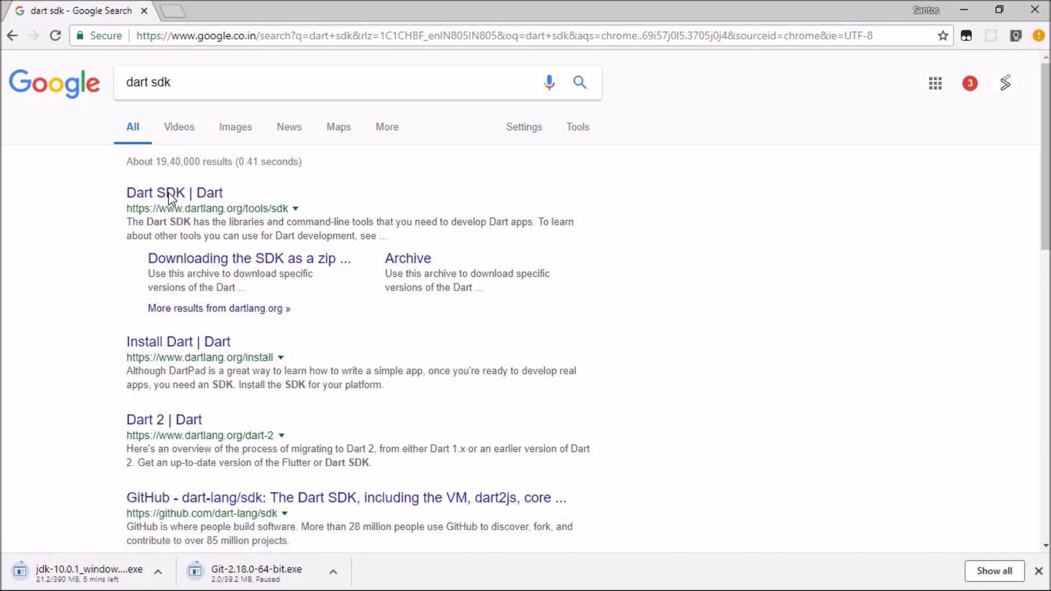
{"action": "left_click", "coordinate": [170, 196]}
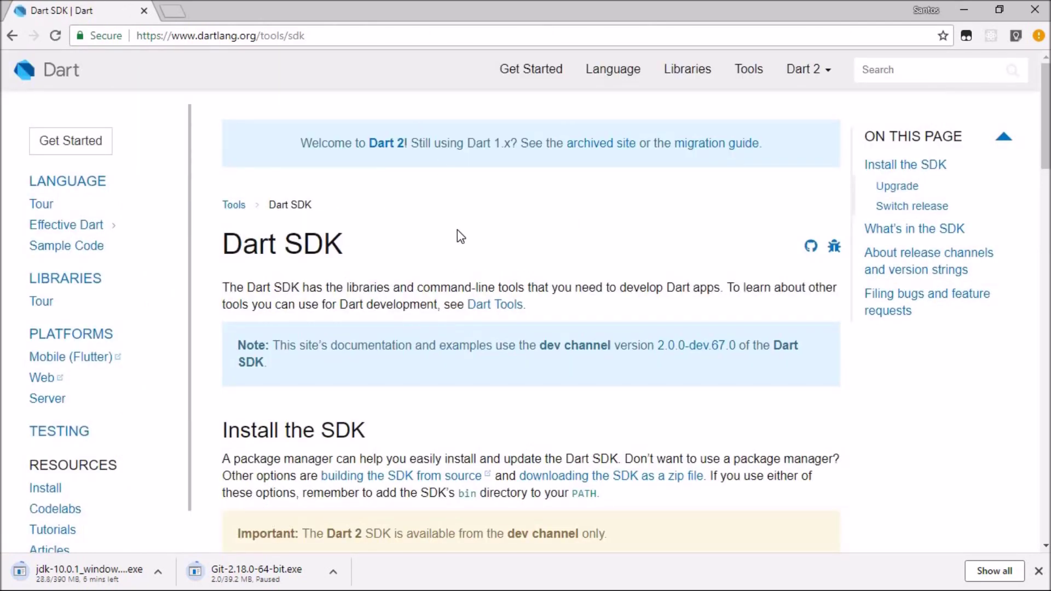
Open the community-supported Dart SDK installer for Windows from the setup wizard section of the install instructions.
{"action": "scroll", "coordinate": [458, 229], "scroll_direction": "down", "scroll_amount": 1}
{"action": "scroll", "coordinate": [458, 230], "scroll_direction": "down", "scroll_amount": 6}
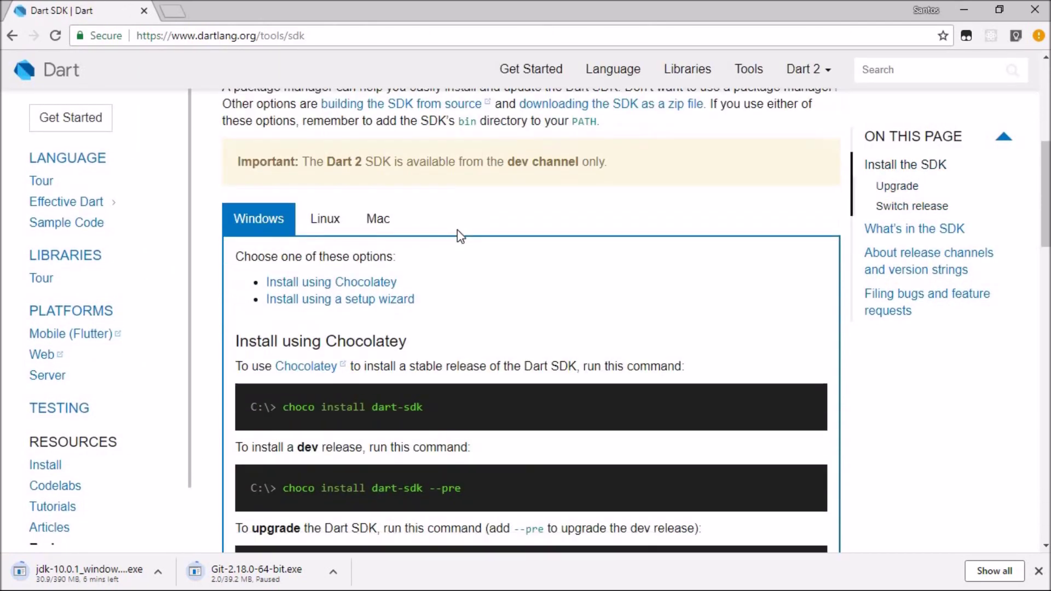
{"action": "scroll", "coordinate": [458, 230], "scroll_direction": "down", "scroll_amount": 3}
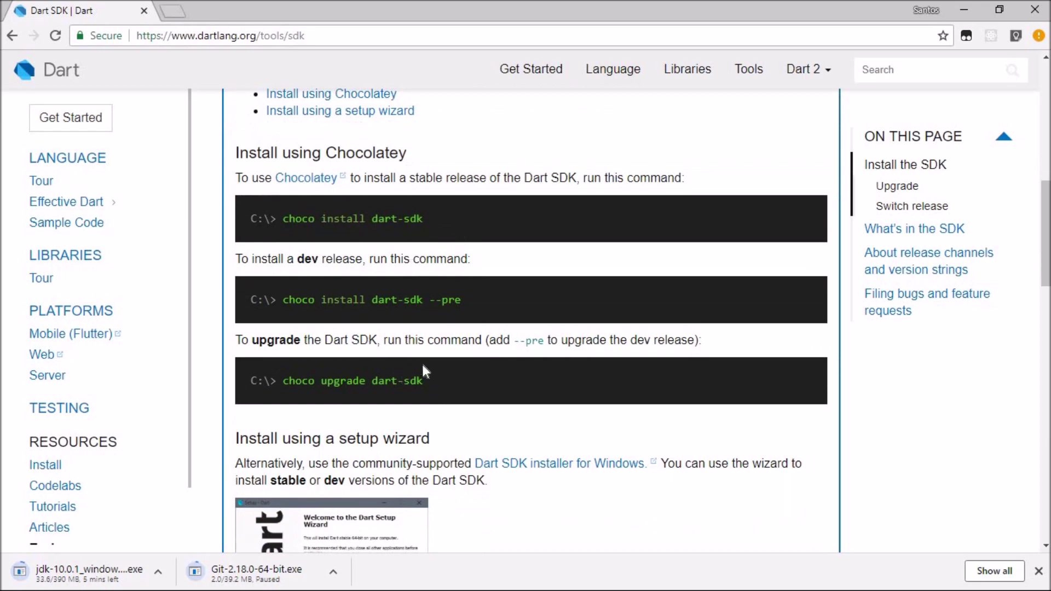
{"action": "scroll", "coordinate": [422, 365], "scroll_direction": "down", "scroll_amount": 4}
{"action": "scroll", "coordinate": [423, 365], "scroll_direction": "up", "scroll_amount": 1}
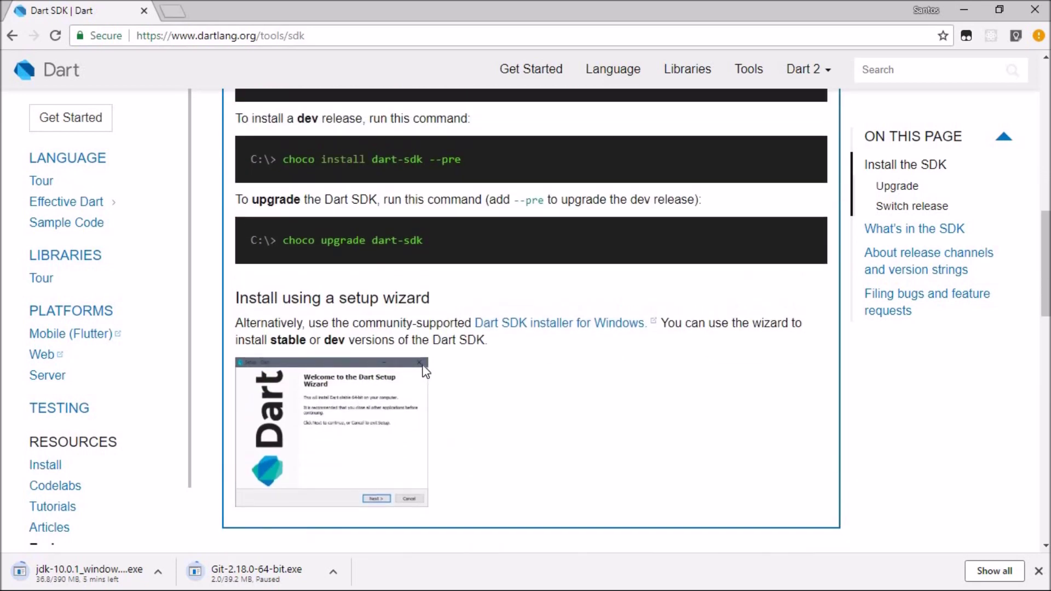
{"action": "scroll", "coordinate": [381, 391], "scroll_direction": "down", "scroll_amount": 1}
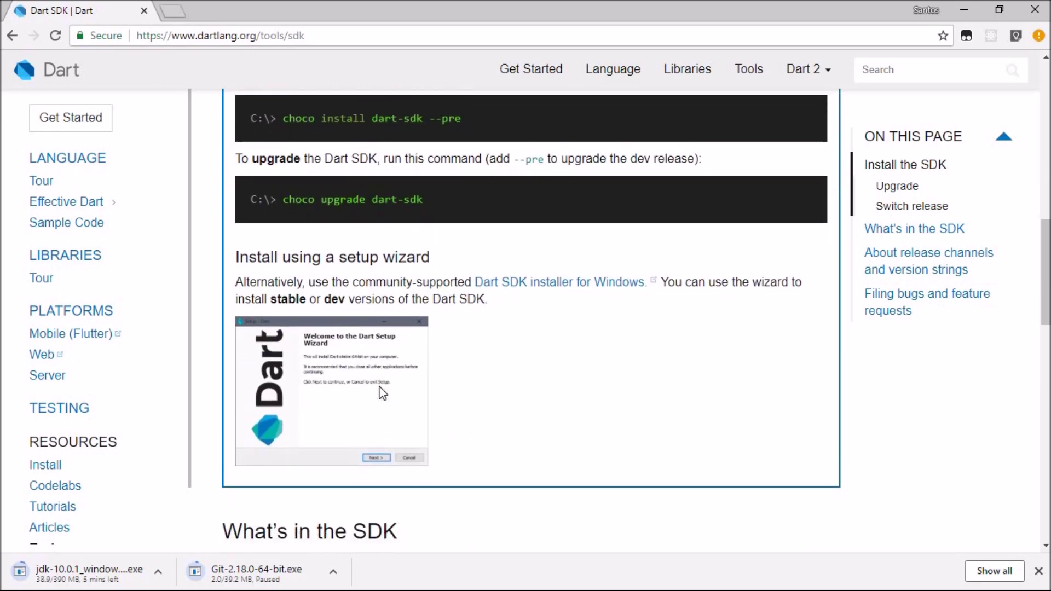
{"action": "left_click", "coordinate": [546, 271]}
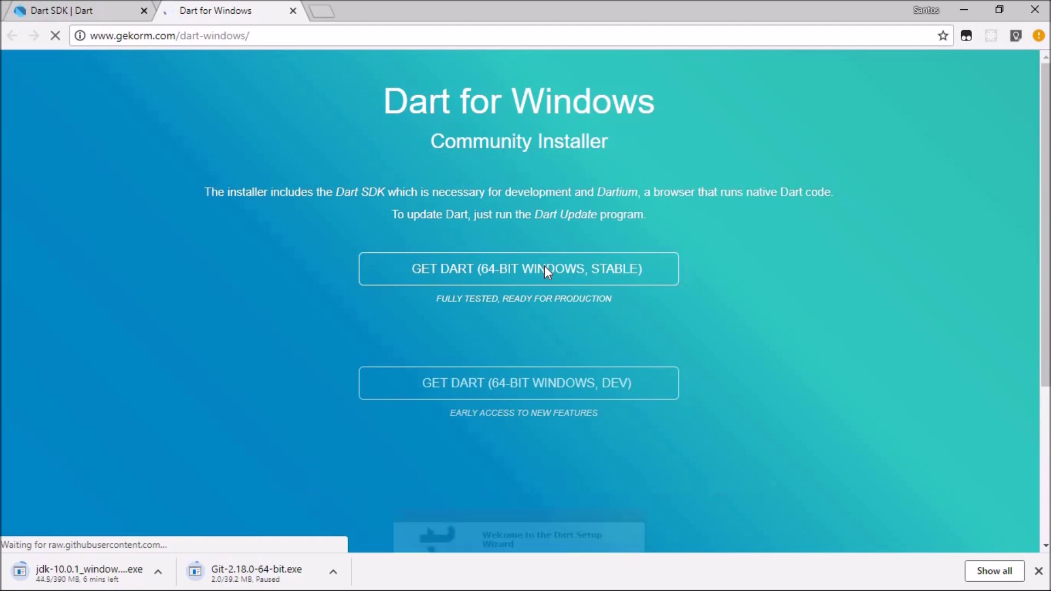
Download the stable 64-bit Windows Dart installer and pause its download.
{"action": "left_click", "coordinate": [544, 266]}
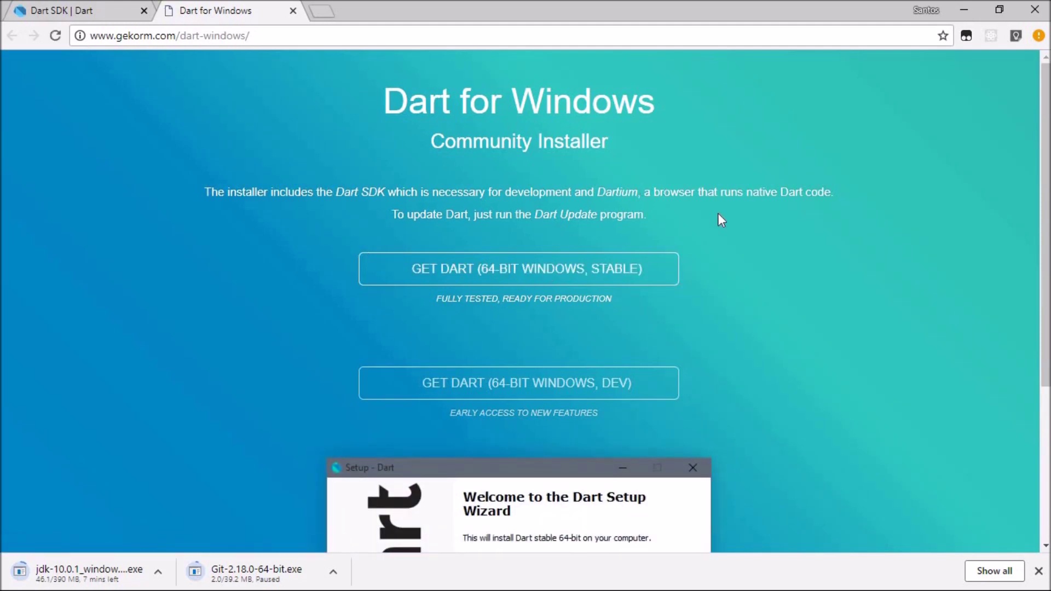
{"action": "left_click", "coordinate": [542, 275]}
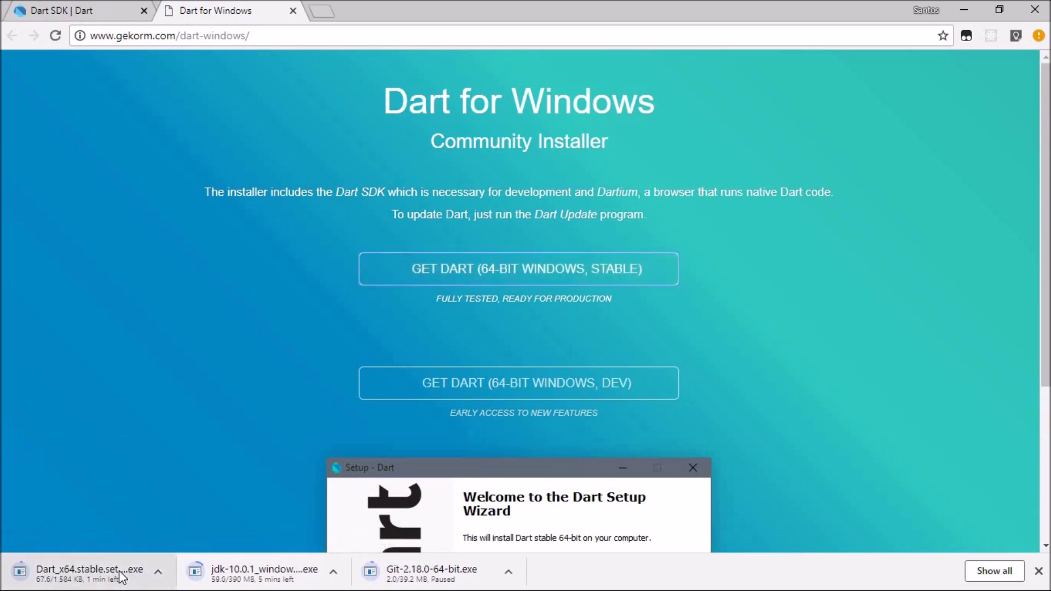
{"action": "right_click", "coordinate": [120, 571]}
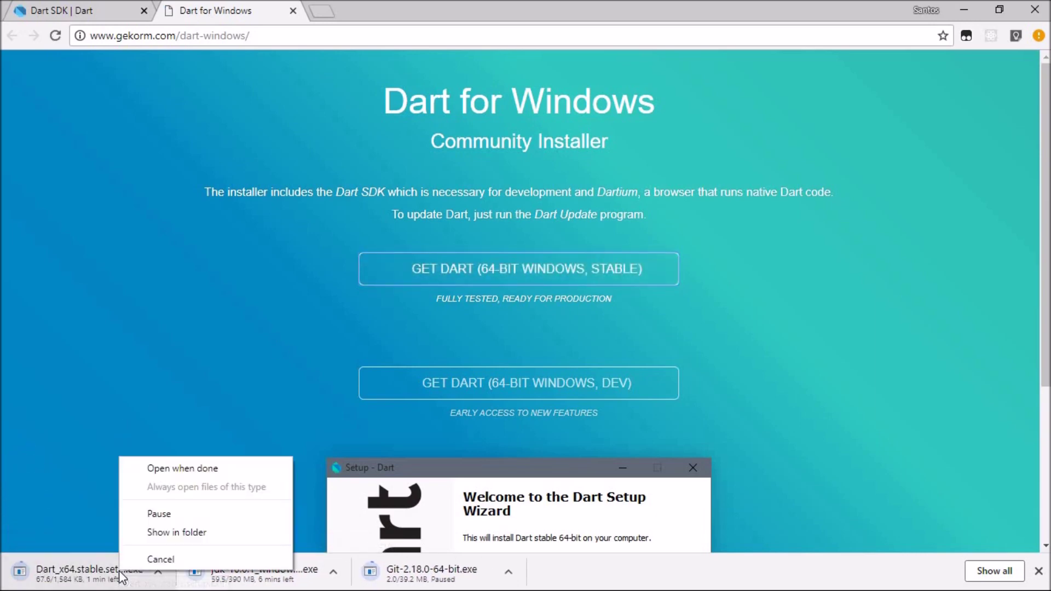
{"action": "left_click", "coordinate": [155, 513]}
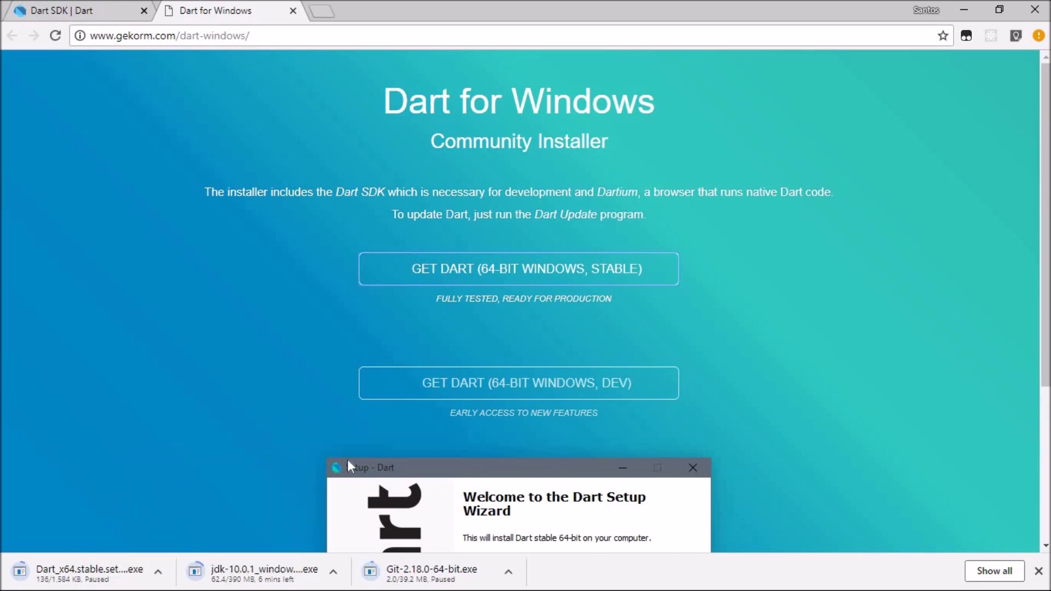
Close the Dart for Windows page, search Google for "flutter sdk" in a new tab and open the flutter.io site.
{"action": "left_click", "coordinate": [293, 10]}
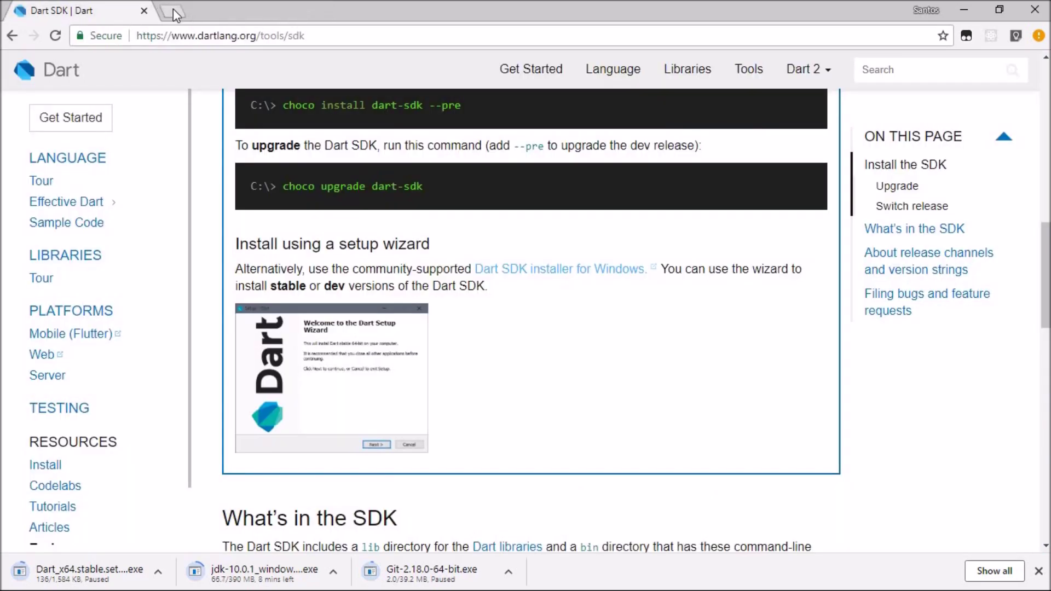
{"action": "left_click", "coordinate": [170, 12]}
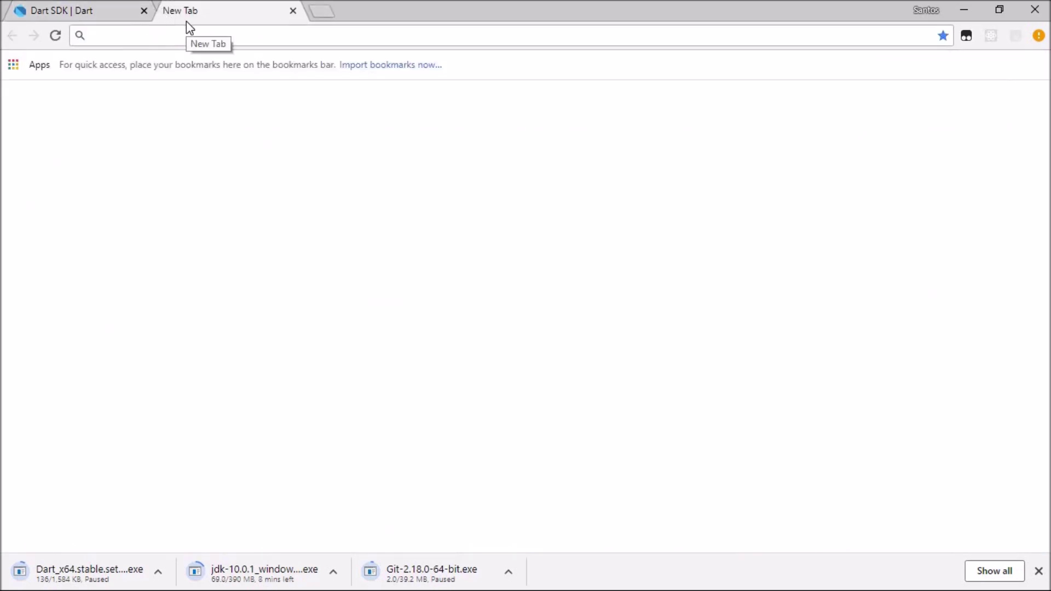
{"action": "type", "text": "flutt"}
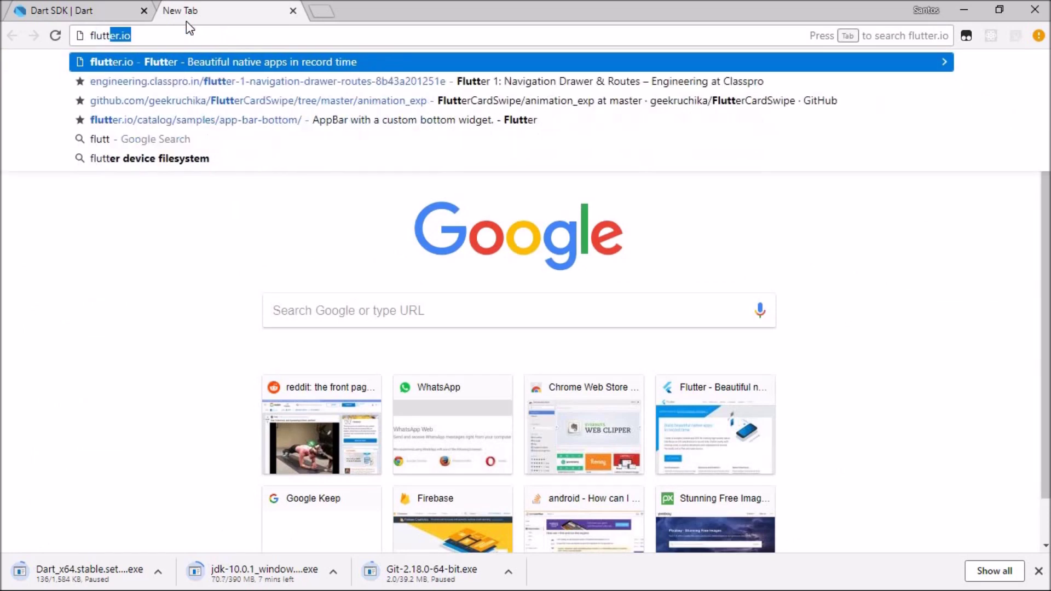
{"action": "type", "text": "er sdk"}
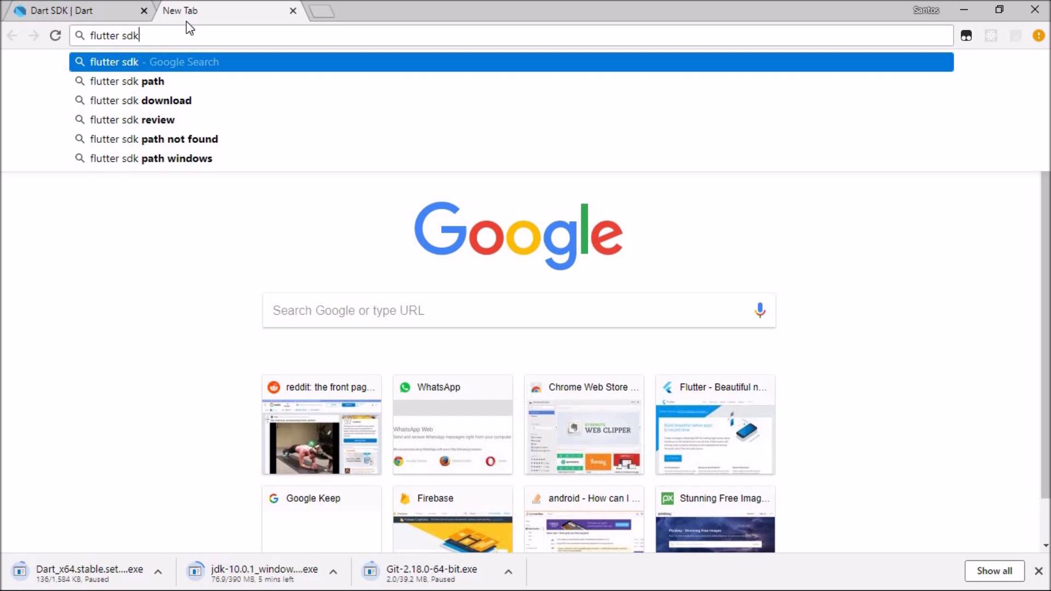
{"action": "key", "text": "Return"}
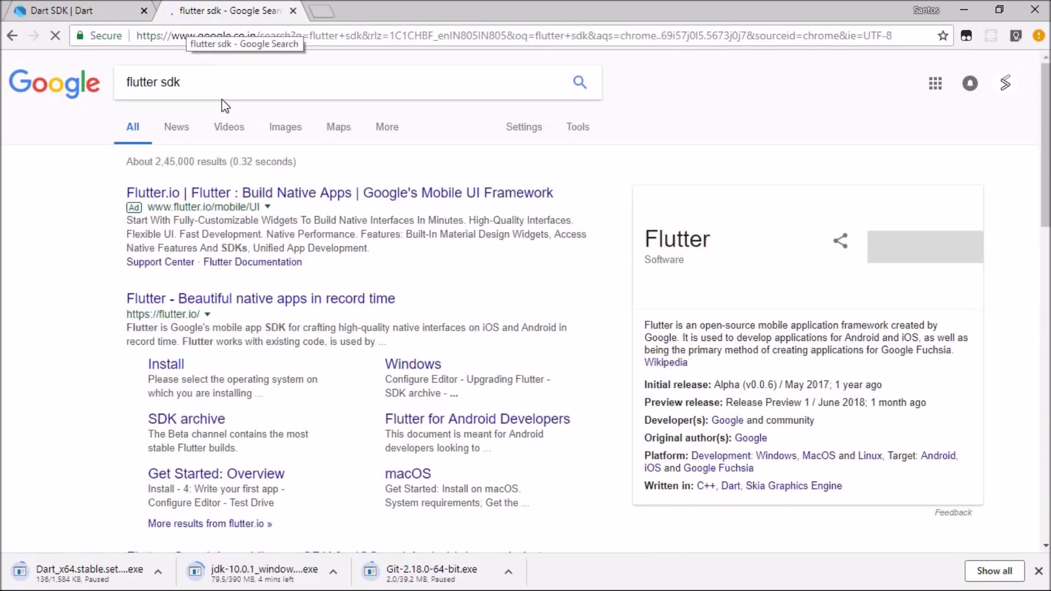
{"action": "scroll", "coordinate": [252, 244], "scroll_direction": "down", "scroll_amount": 2}
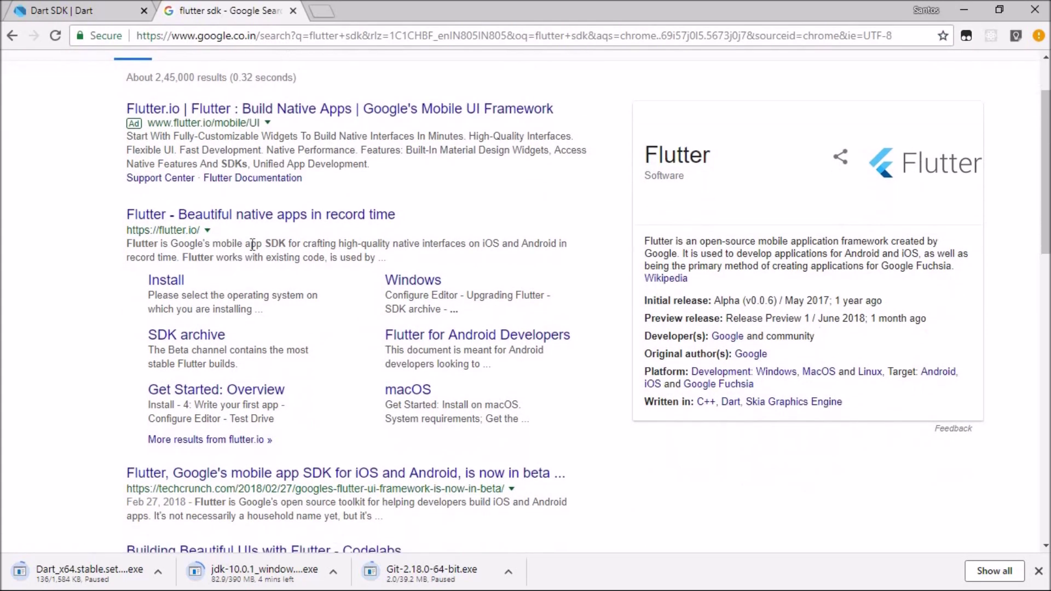
{"action": "left_click", "coordinate": [252, 216]}
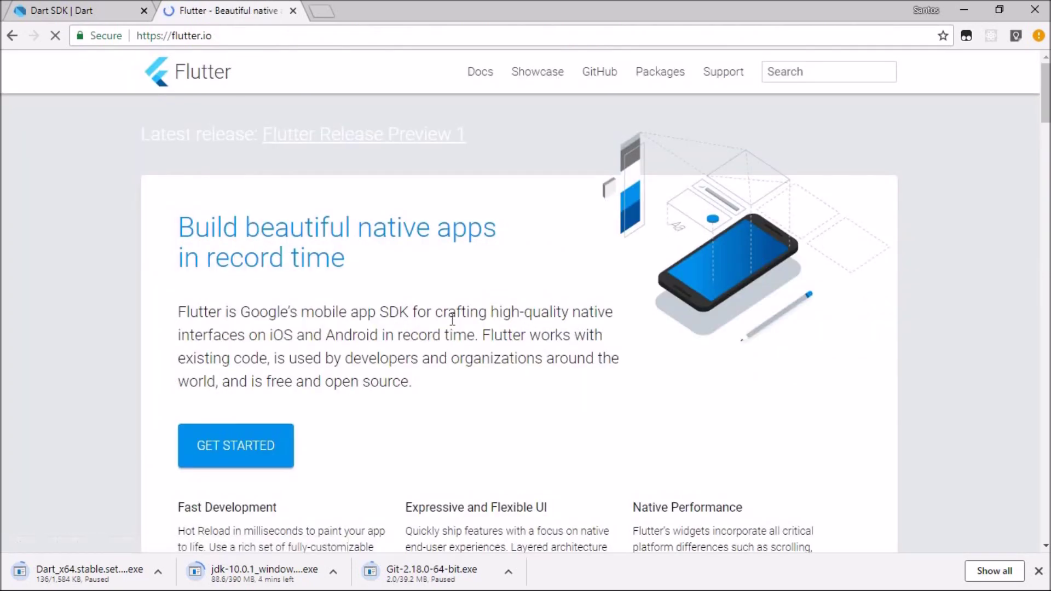
Open Flutter's install instructions for Windows and download the flutter_windows_v0.5.1-beta.zip bundle.
{"action": "scroll", "coordinate": [452, 319], "scroll_direction": "down", "scroll_amount": 3}
{"action": "scroll", "coordinate": [452, 319], "scroll_direction": "down", "scroll_amount": 2}
{"action": "scroll", "coordinate": [452, 319], "scroll_direction": "up", "scroll_amount": 1}
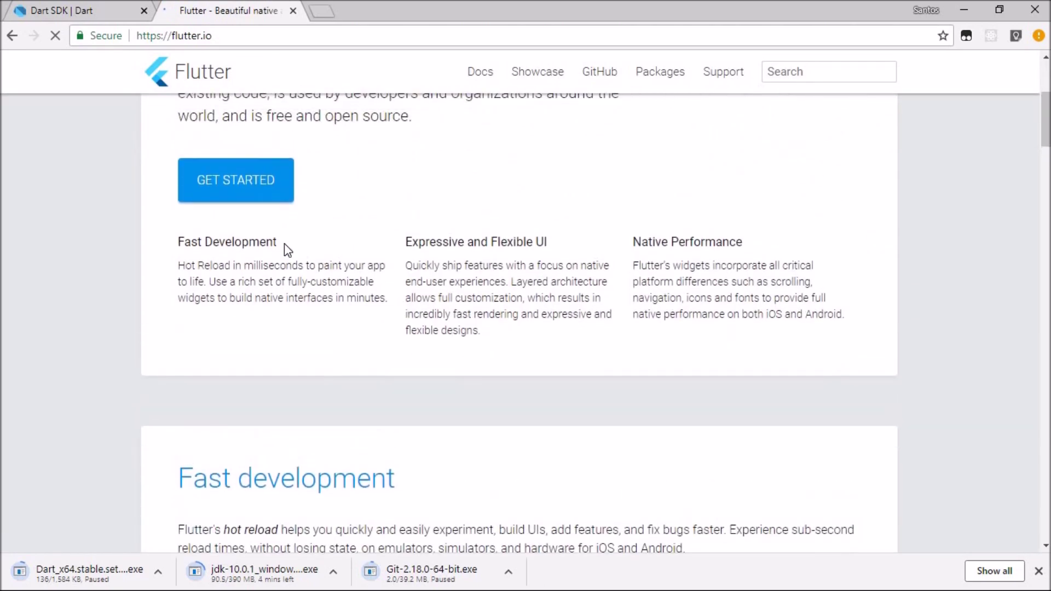
{"action": "left_click", "coordinate": [251, 192]}
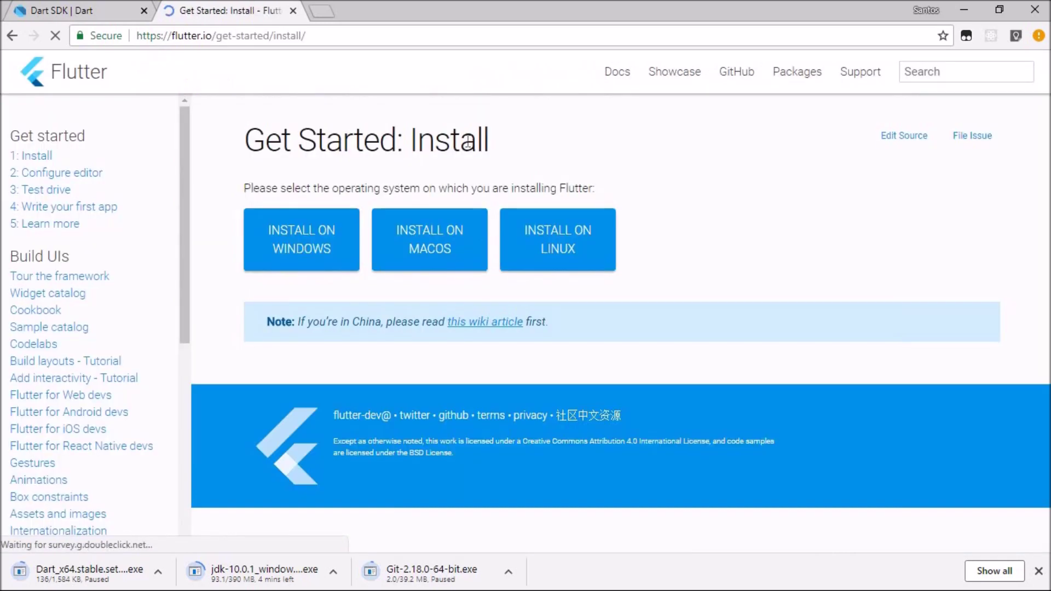
{"action": "left_click", "coordinate": [309, 245]}
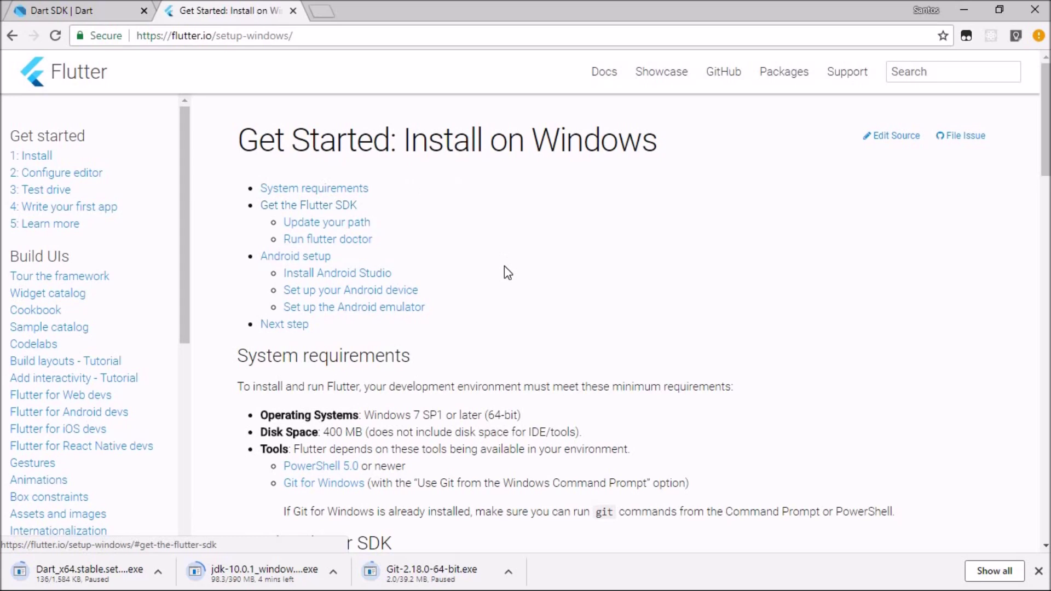
{"action": "scroll", "coordinate": [504, 266], "scroll_direction": "down", "scroll_amount": 5}
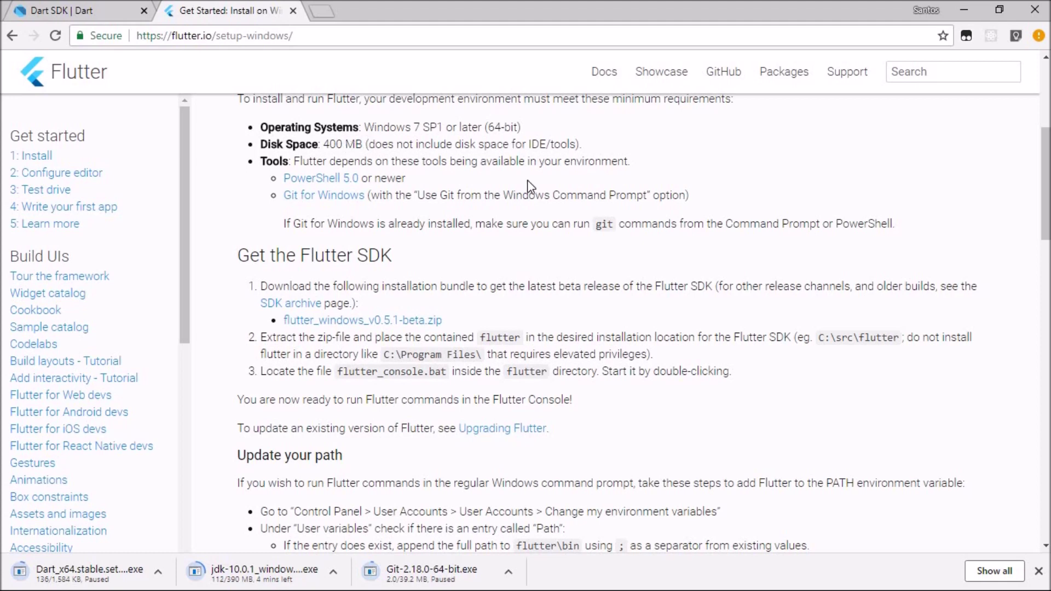
{"action": "left_click", "coordinate": [317, 325]}
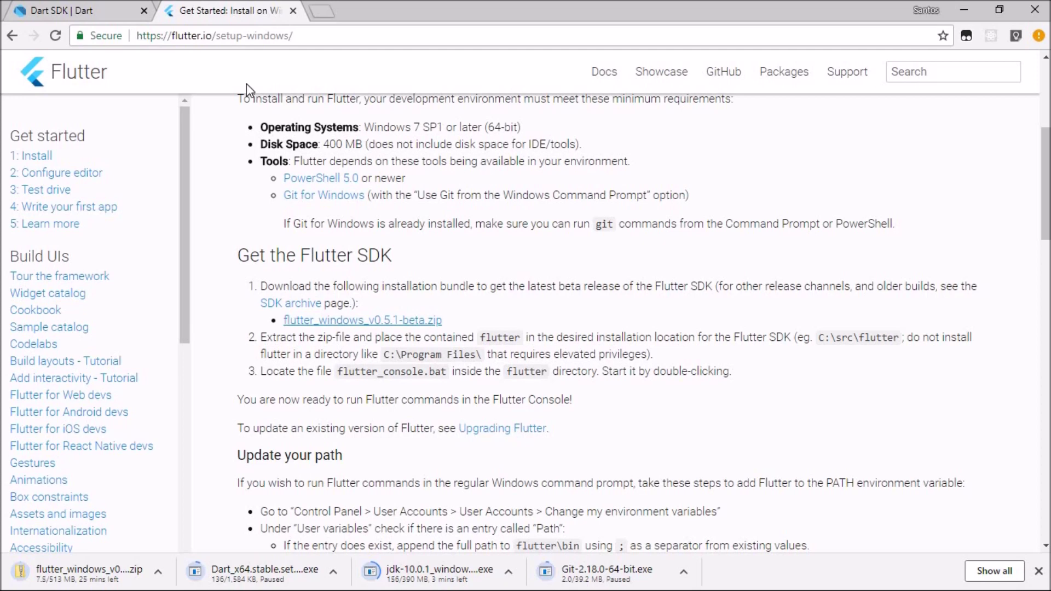
Search Google for "android studio" and open the Android Studio download page on developer.android.com.
{"action": "left_click", "coordinate": [192, 35]}
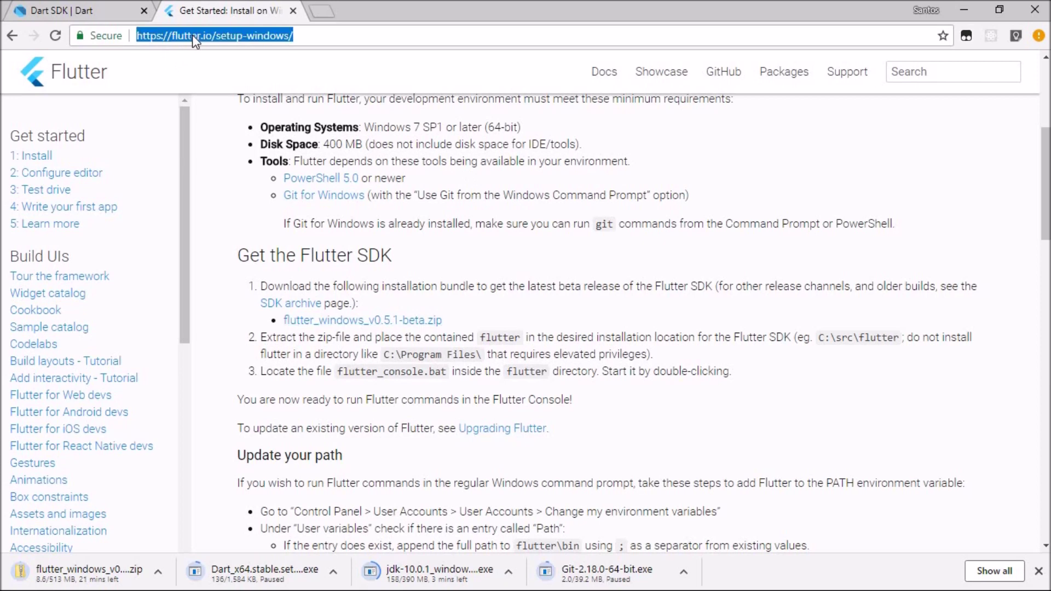
{"action": "type", "text": "and"}
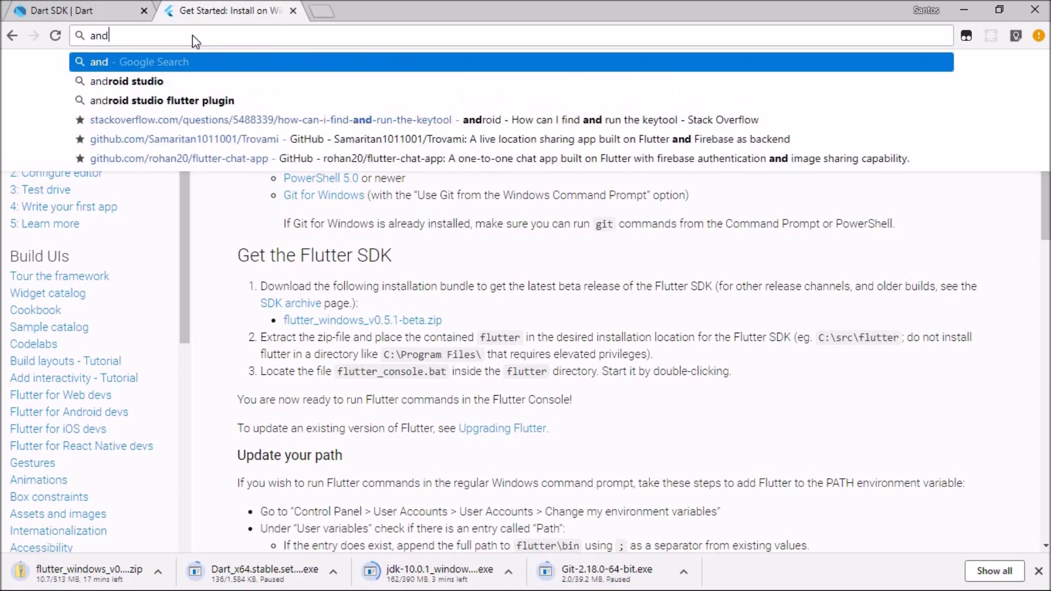
{"action": "left_click", "coordinate": [183, 83]}
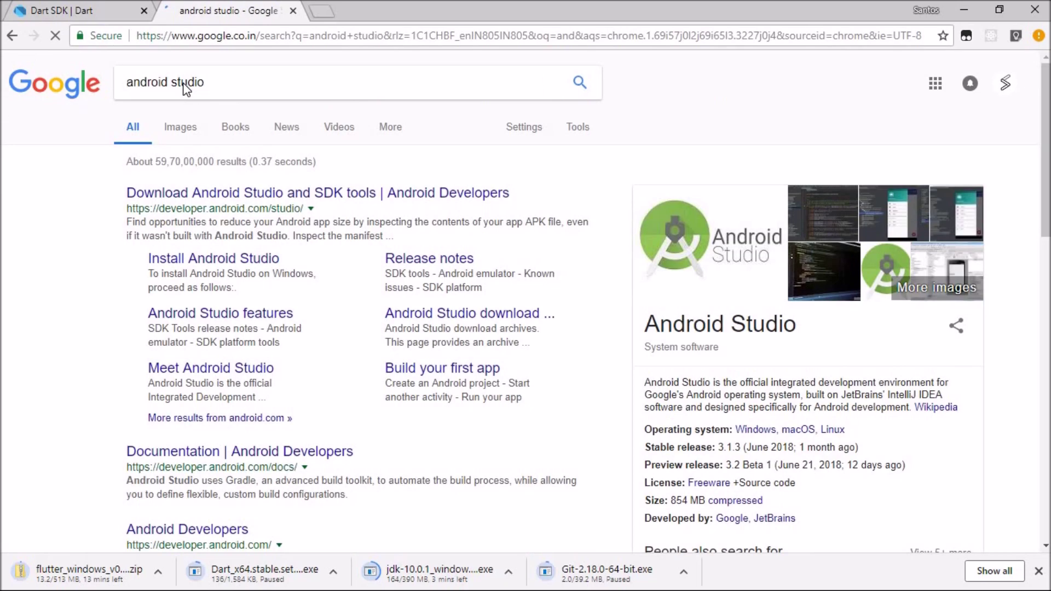
{"action": "left_click", "coordinate": [210, 197]}
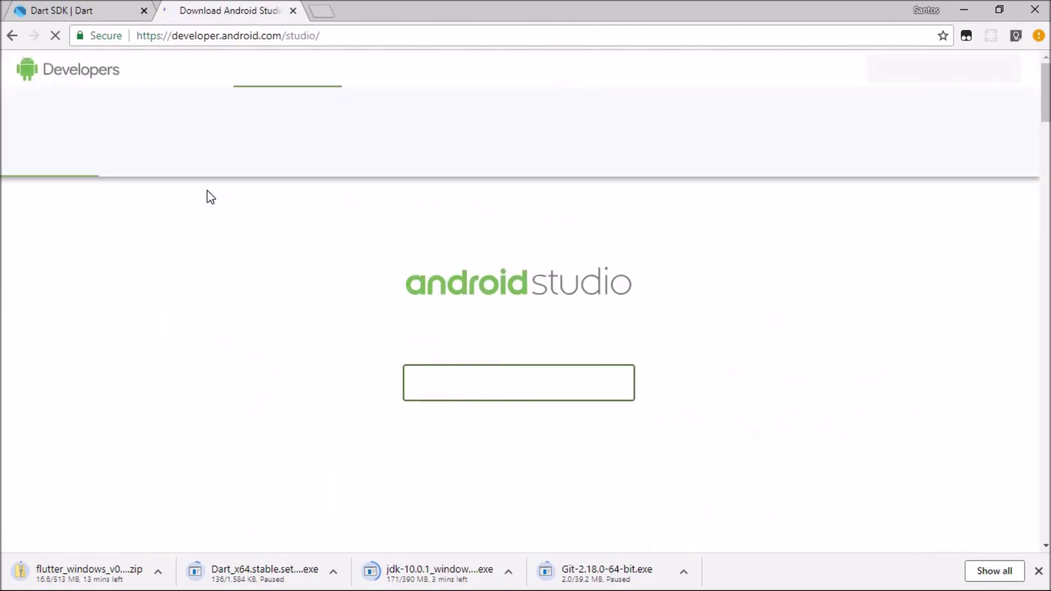
Agree to the terms and download Android Studio 3.1.3 for 64-bit Windows, pausing its download.
{"action": "scroll", "coordinate": [346, 304], "scroll_direction": "down", "scroll_amount": 3}
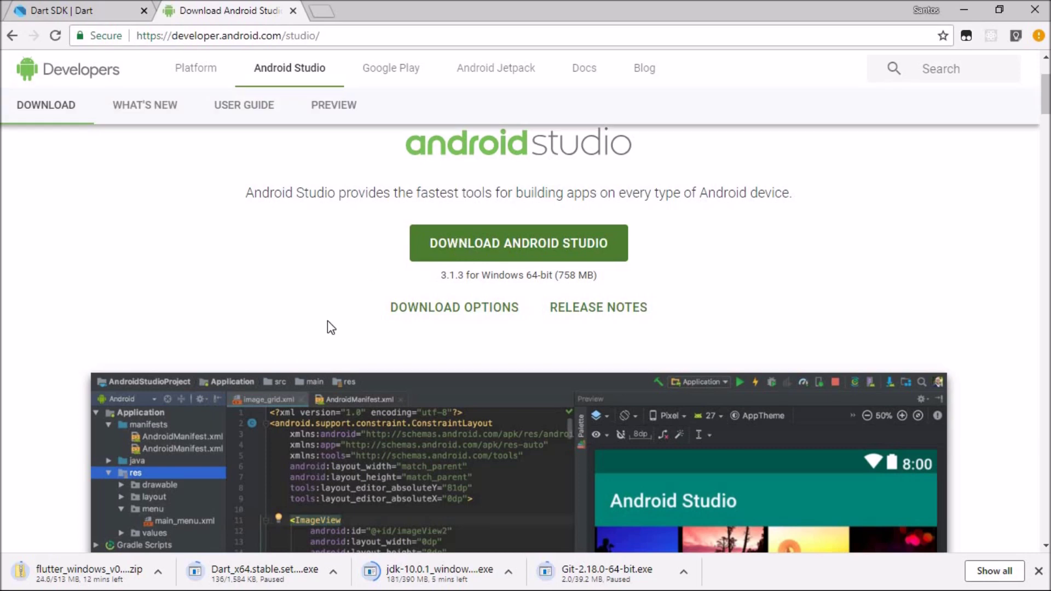
{"action": "scroll", "coordinate": [327, 320], "scroll_direction": "down", "scroll_amount": 1}
{"action": "scroll", "coordinate": [327, 320], "scroll_direction": "down", "scroll_amount": 1}
{"action": "scroll", "coordinate": [399, 219], "scroll_direction": "up", "scroll_amount": 1}
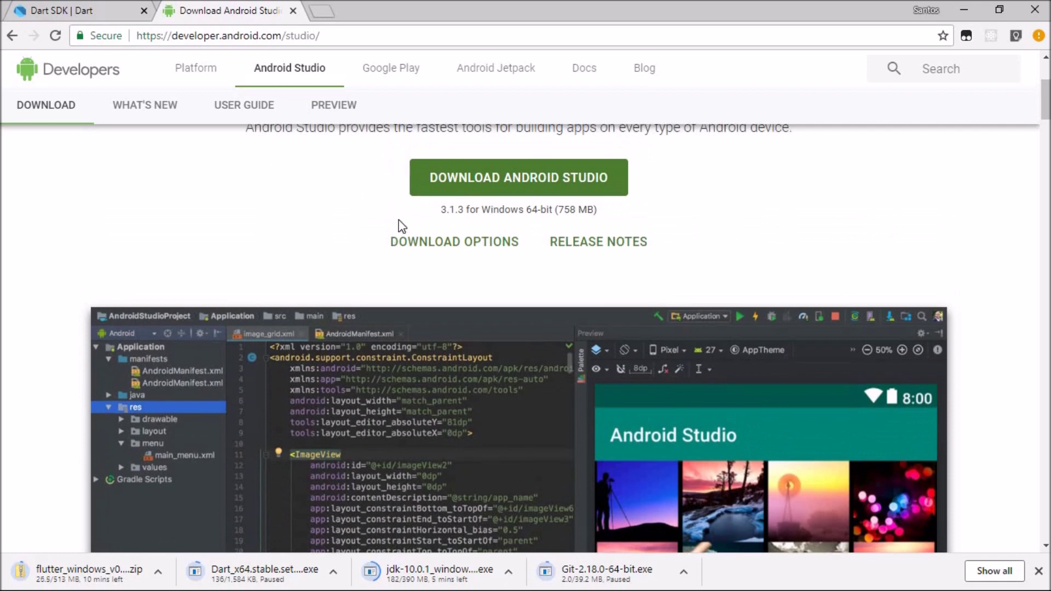
{"action": "left_click", "coordinate": [459, 193]}
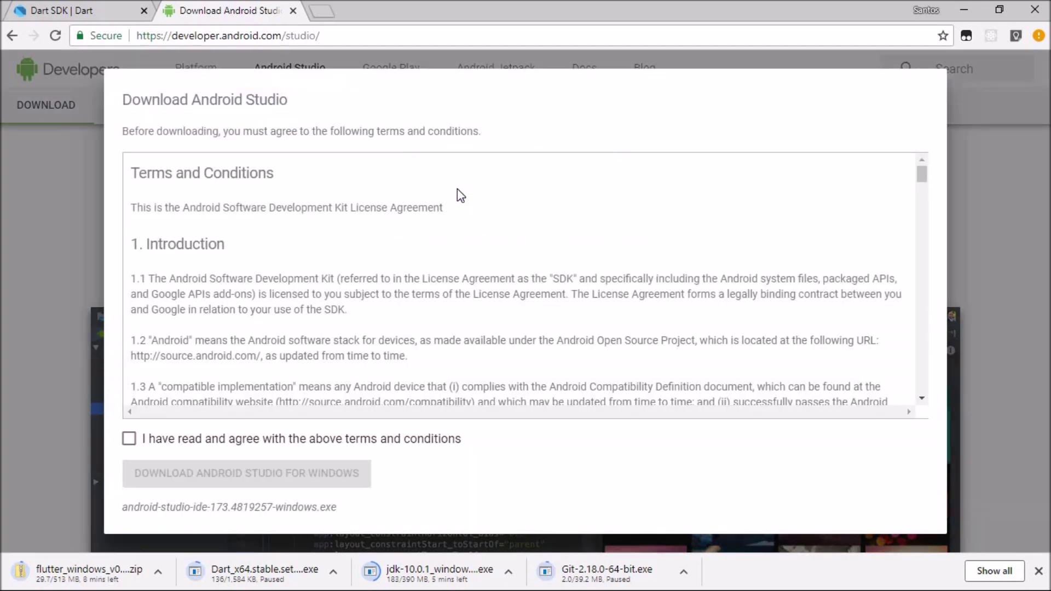
{"action": "left_click", "coordinate": [129, 438]}
{"action": "scroll", "coordinate": [298, 332], "scroll_direction": "down", "scroll_amount": 3}
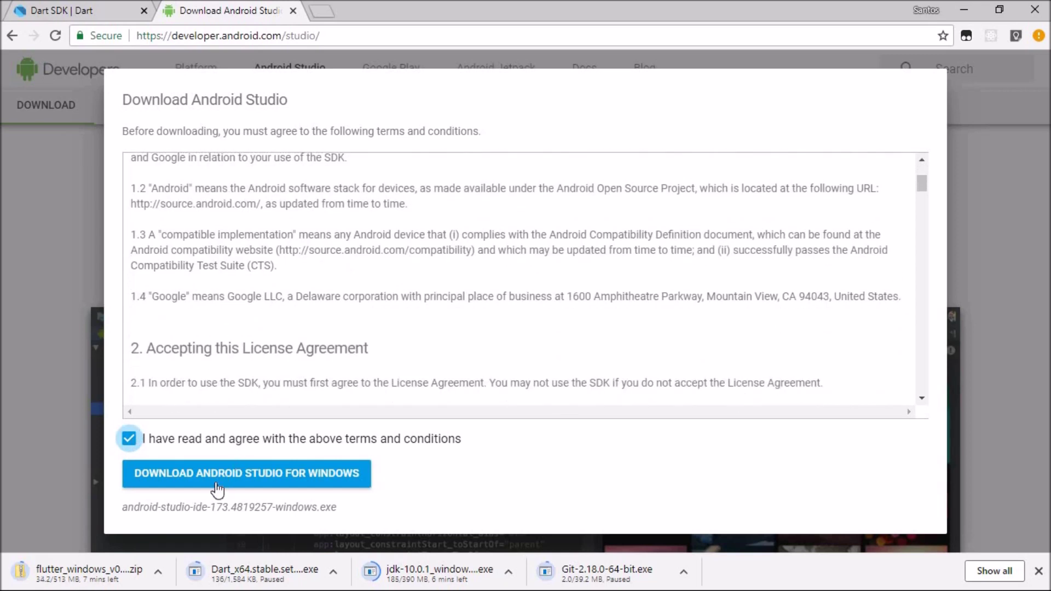
{"action": "left_click", "coordinate": [216, 489]}
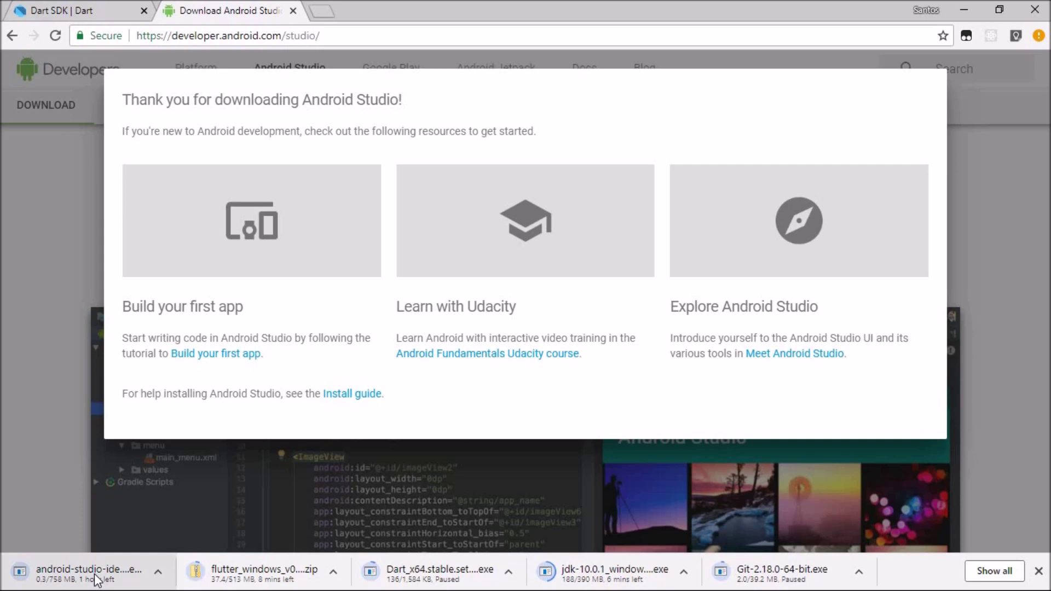
{"action": "right_click", "coordinate": [95, 579]}
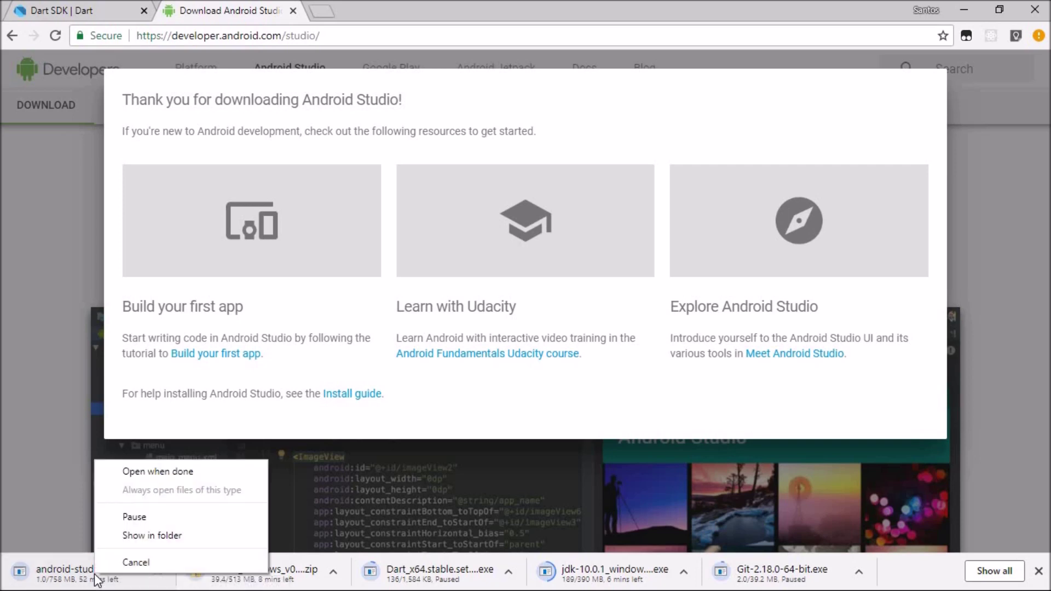
{"action": "left_click", "coordinate": [123, 519]}
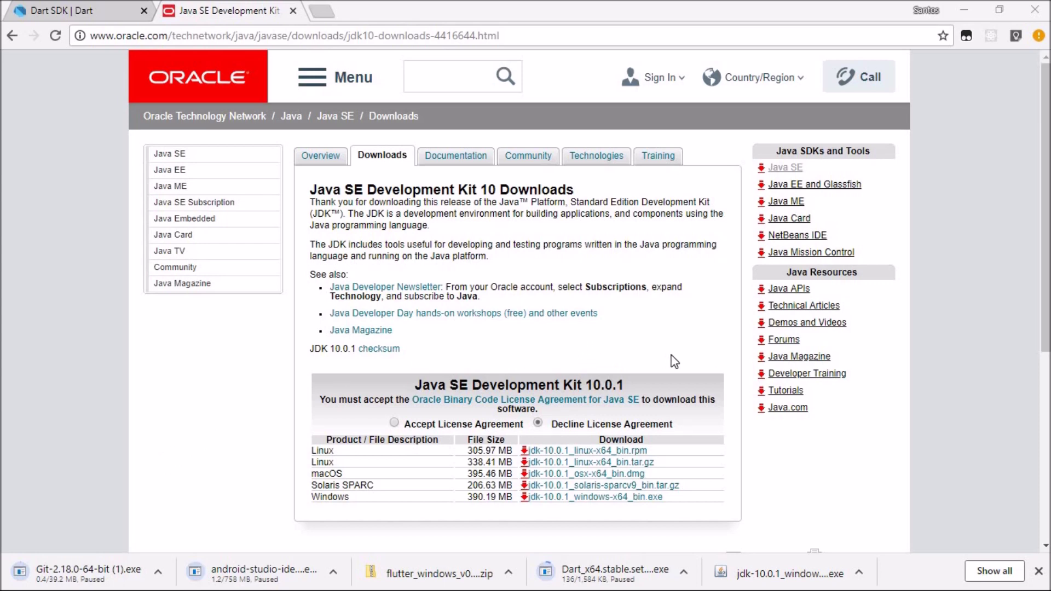
Run the downloaded JDK 10.0.1 installer and install the JDK and JRE with the default features and folders.
{"action": "left_click", "coordinate": [763, 567]}
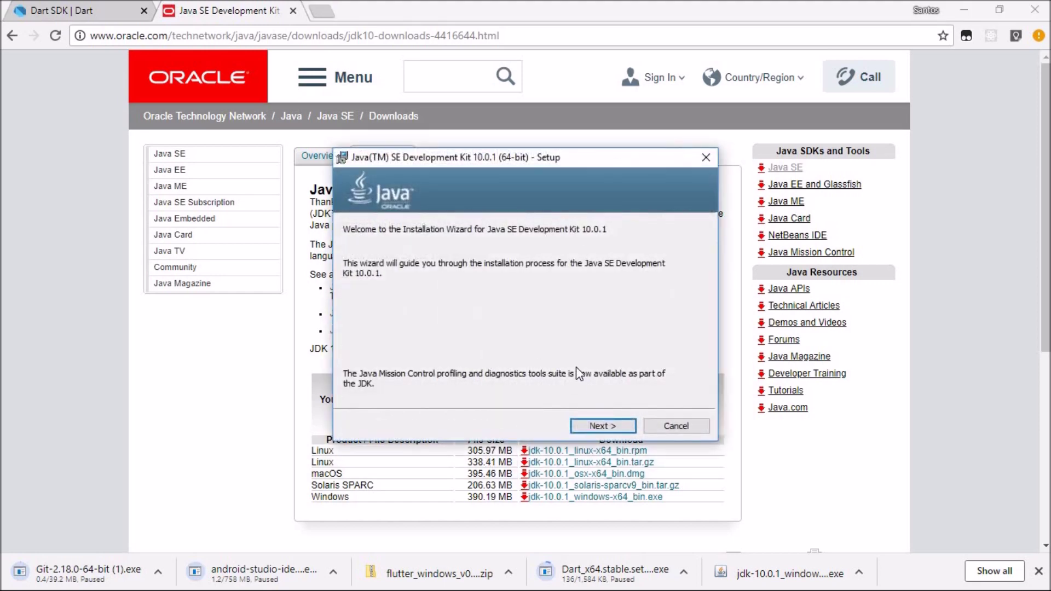
{"action": "left_click", "coordinate": [605, 427]}
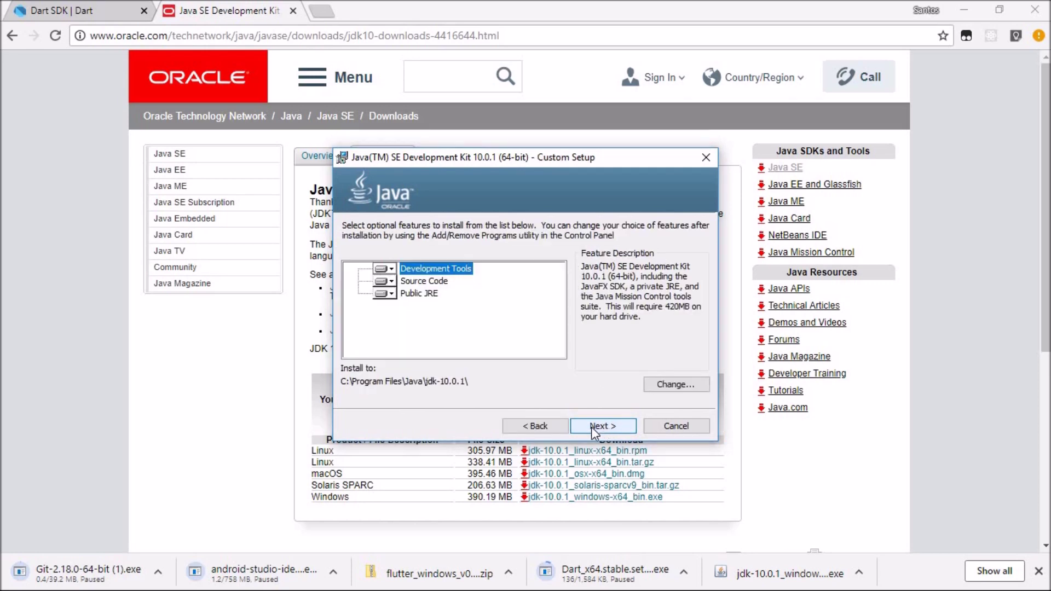
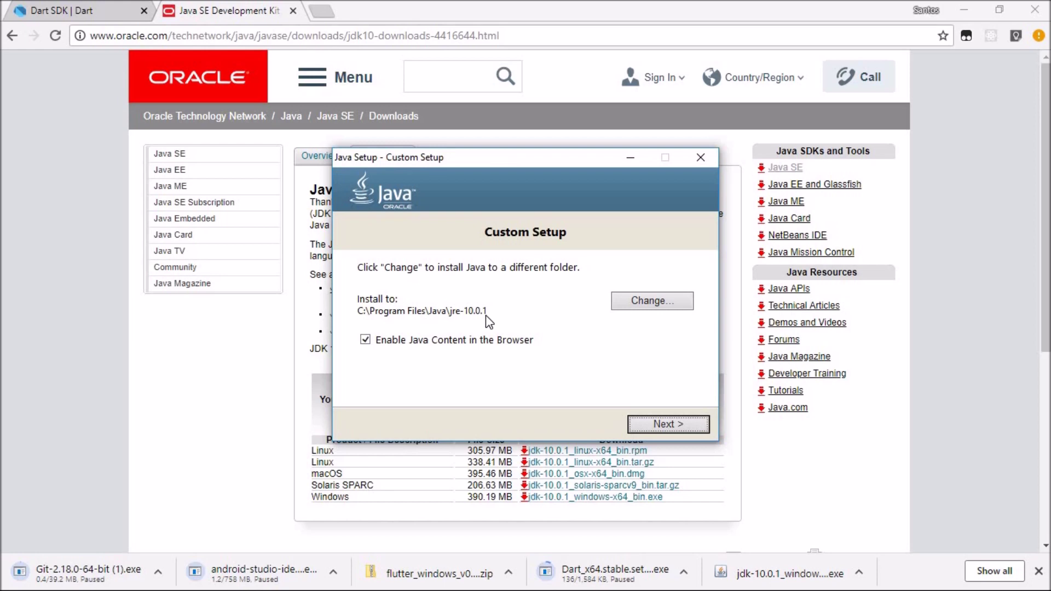
{"action": "left_click", "coordinate": [651, 425]}
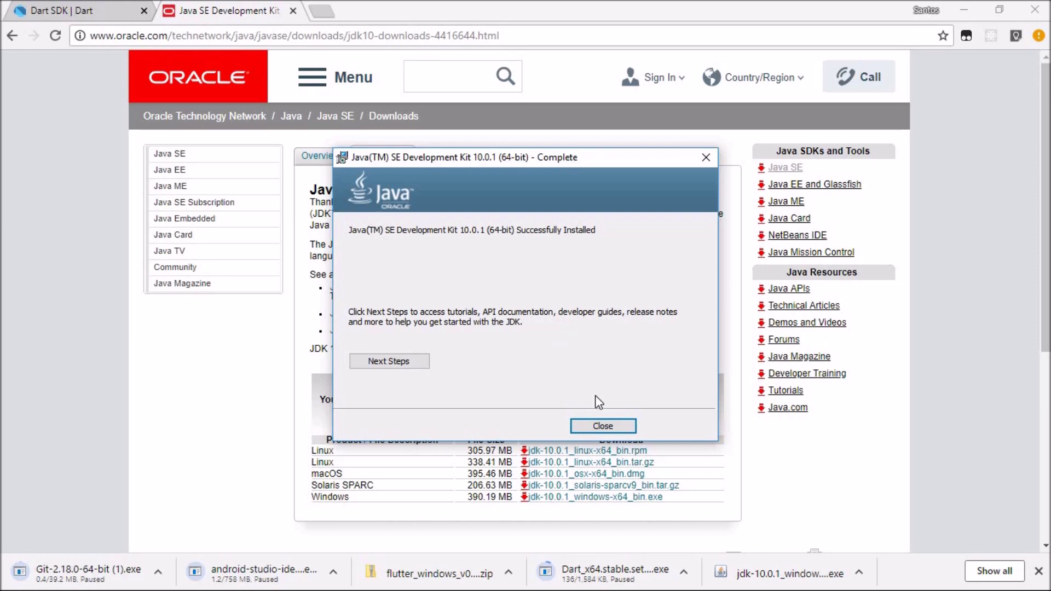
{"action": "left_click", "coordinate": [586, 426]}
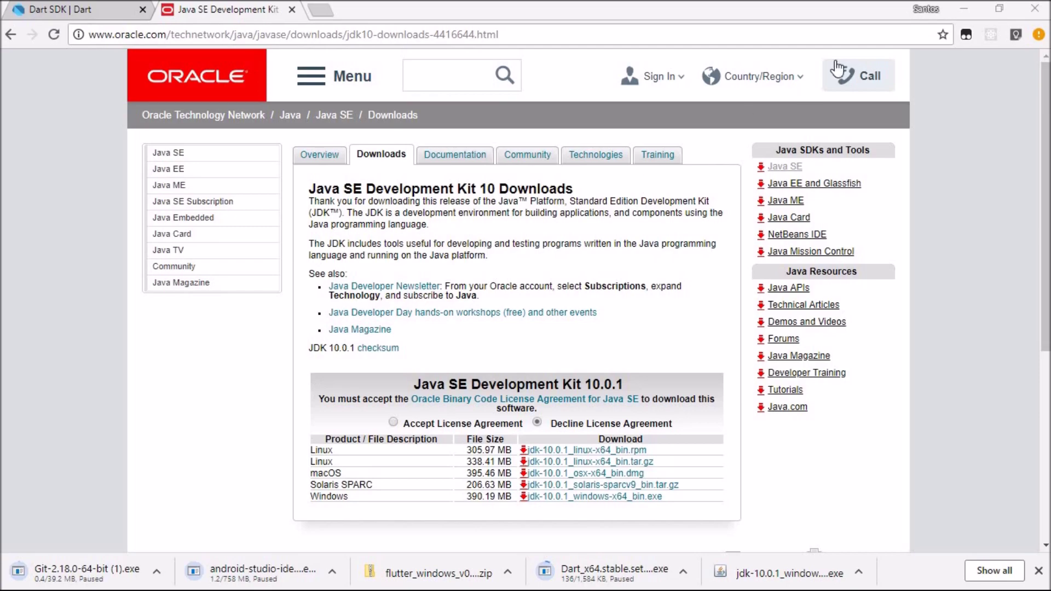
Minimize the browser, open the Windows environment variables through This PC's advanced system settings, and select the system Path variable.
{"action": "left_click", "coordinate": [966, 9]}
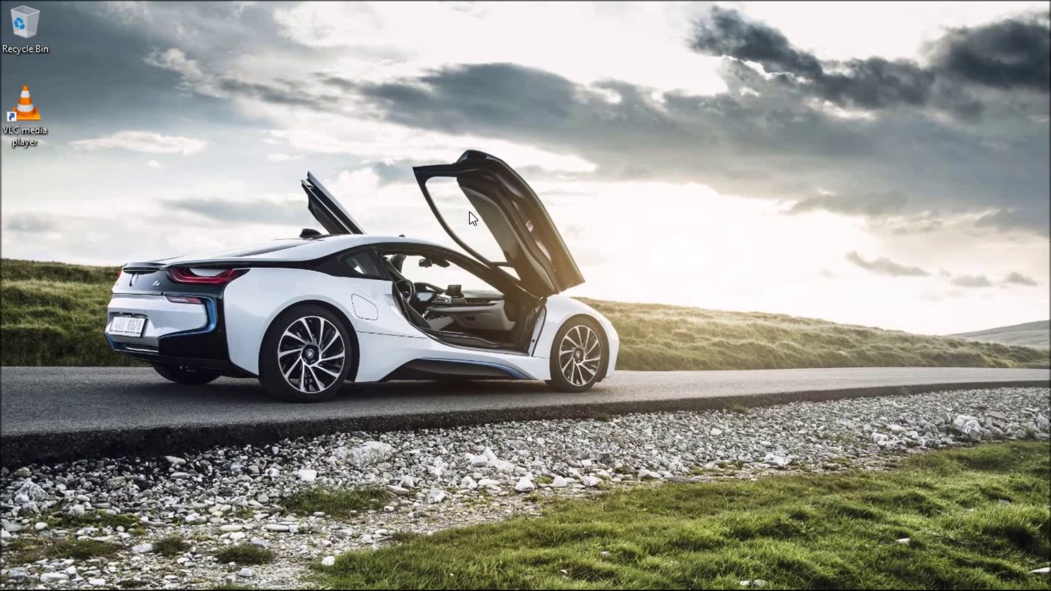
{"action": "key", "text": "super+e"}
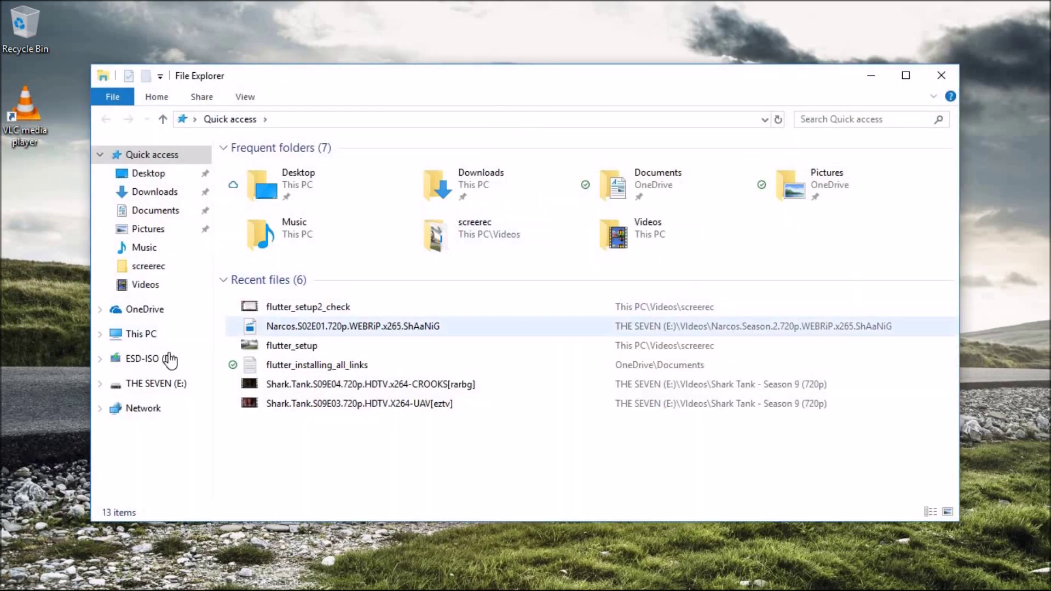
{"action": "right_click", "coordinate": [154, 335]}
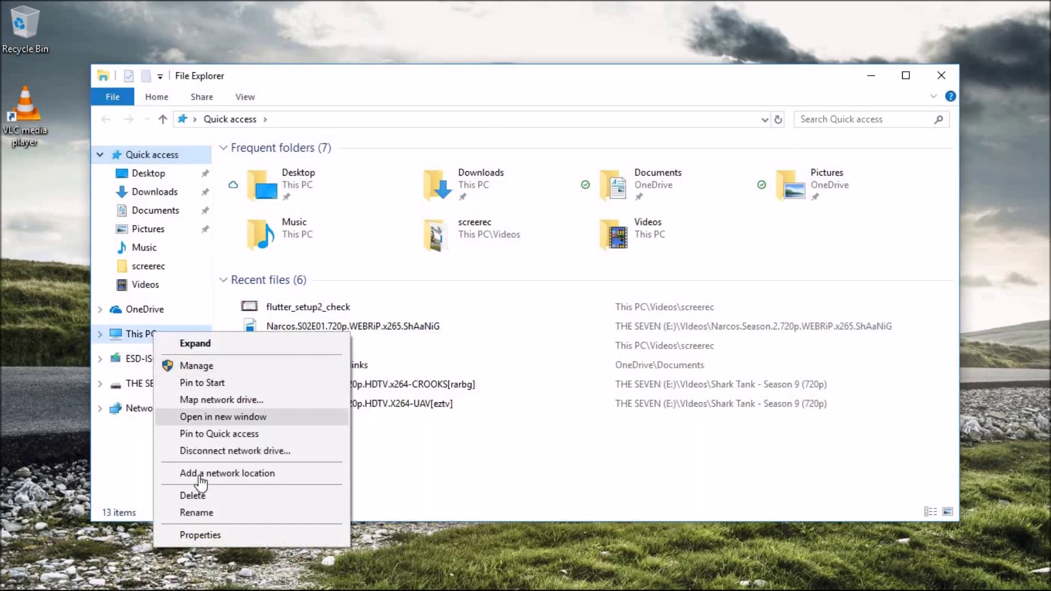
{"action": "left_click", "coordinate": [205, 535]}
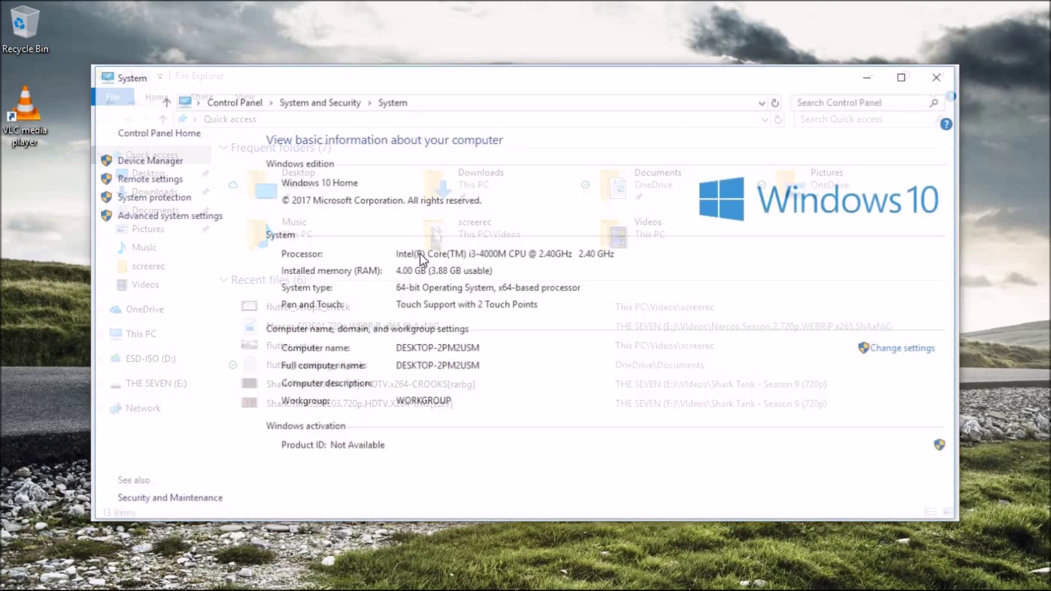
{"action": "left_click", "coordinate": [157, 219]}
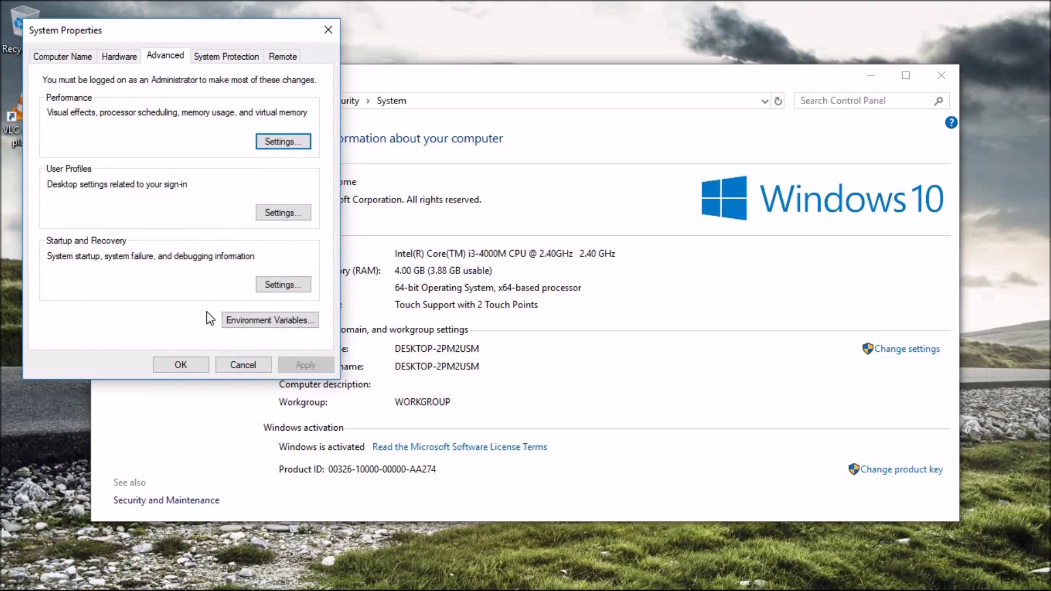
{"action": "left_click", "coordinate": [250, 323]}
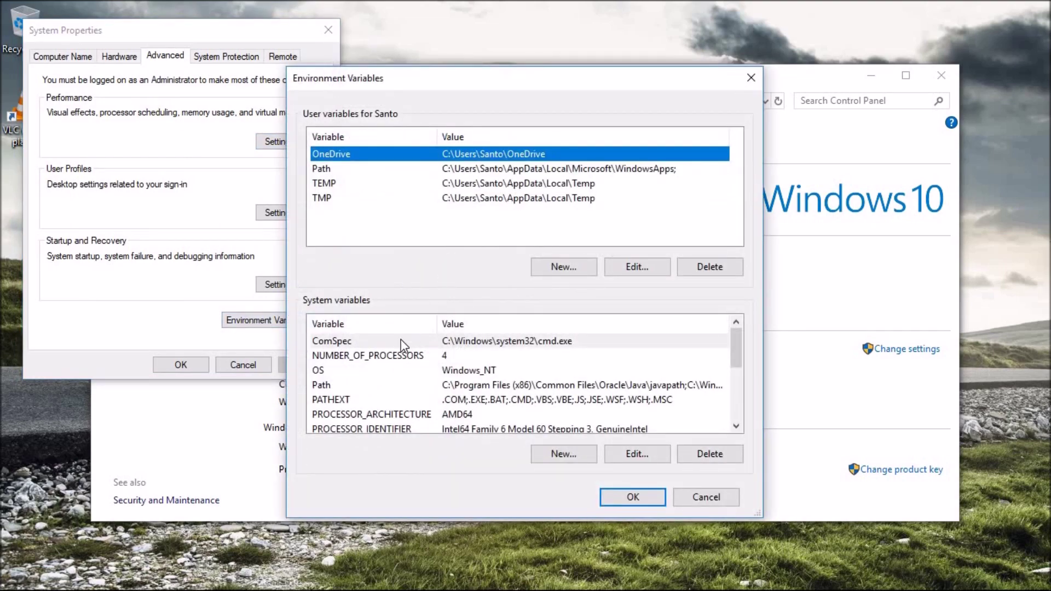
{"action": "left_click", "coordinate": [372, 384]}
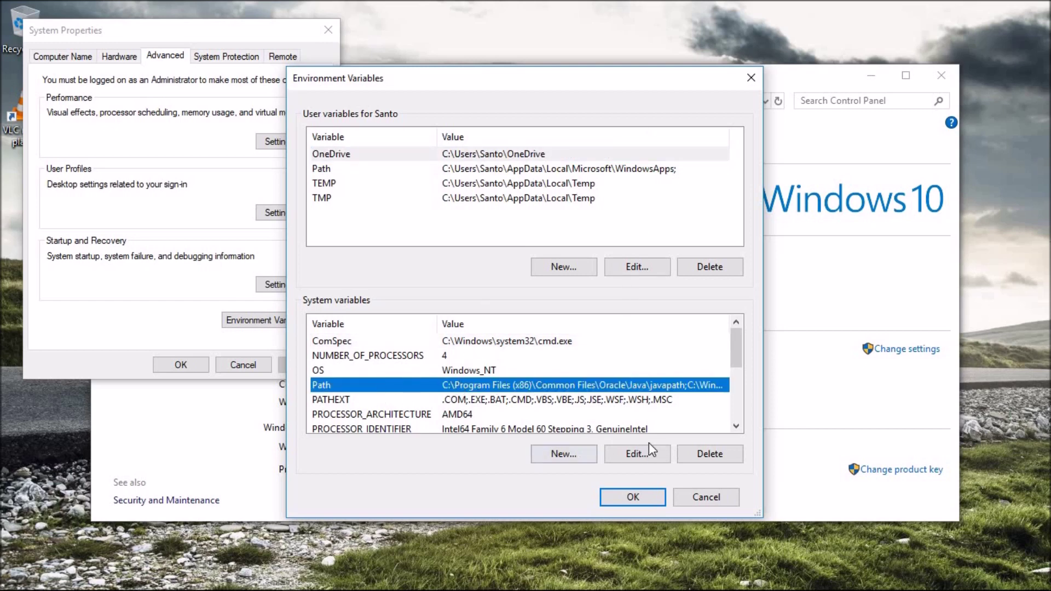
Open the jdk-10.0.1 bin folder in File Explorer and copy its path, C:\Program Files\Java\jdk-10.0.1\bin.
{"action": "left_click", "coordinate": [193, 441]}
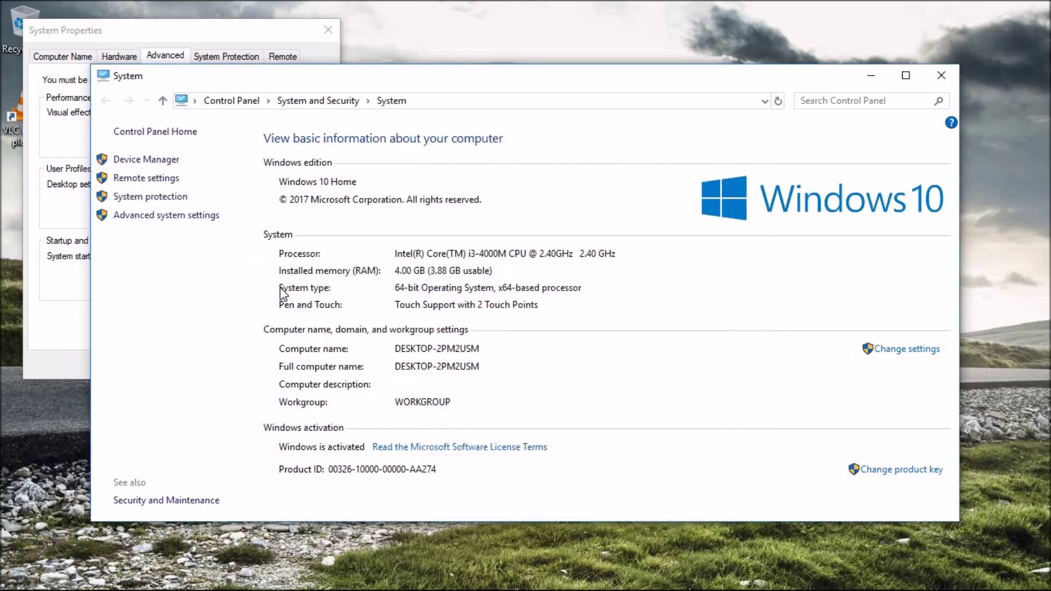
{"action": "key", "text": "super+e"}
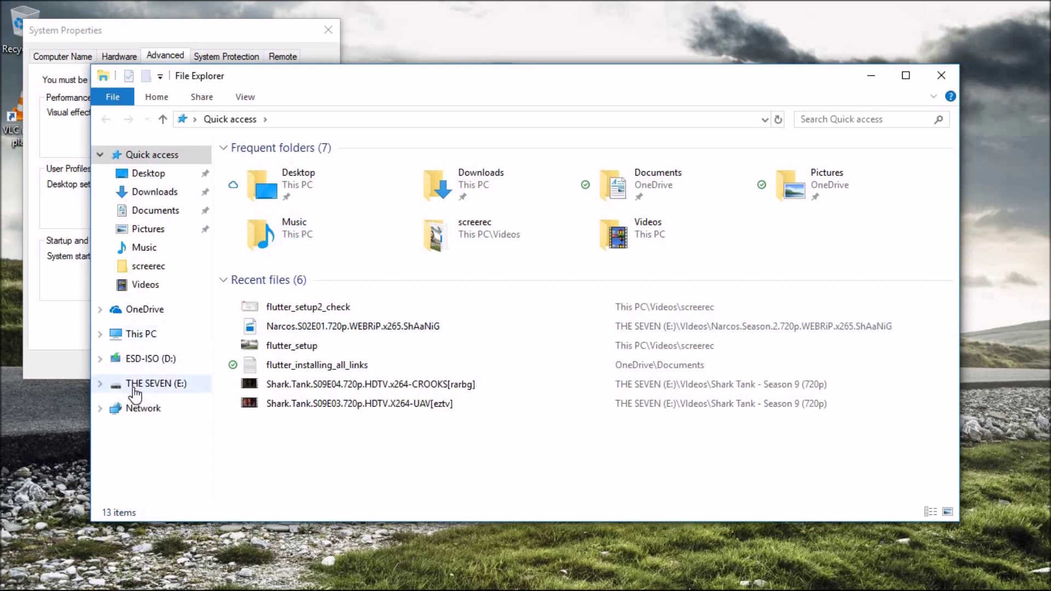
{"action": "left_click", "coordinate": [132, 340]}
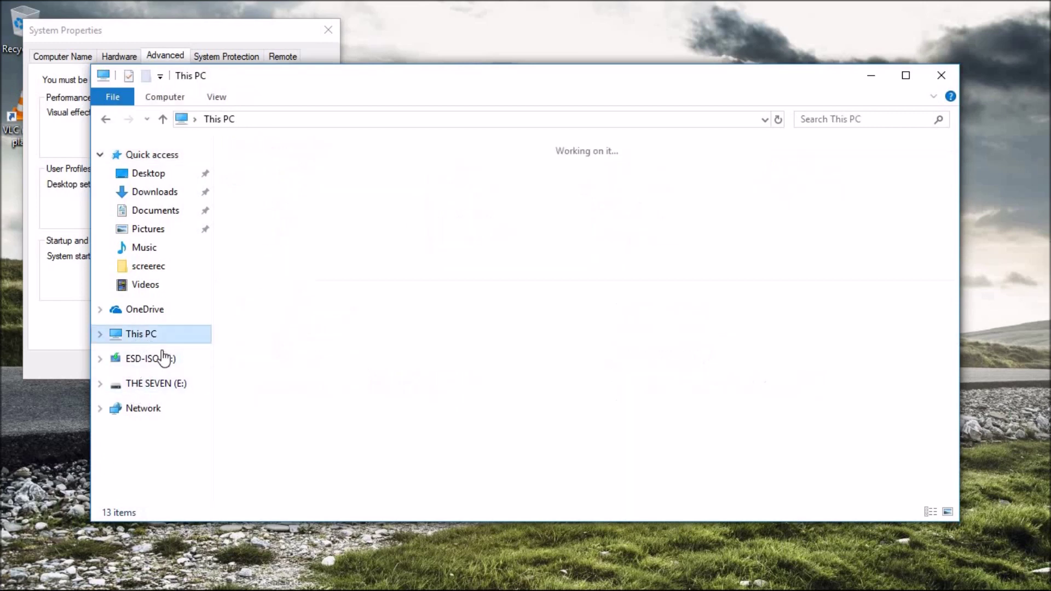
{"action": "double_click", "coordinate": [377, 340]}
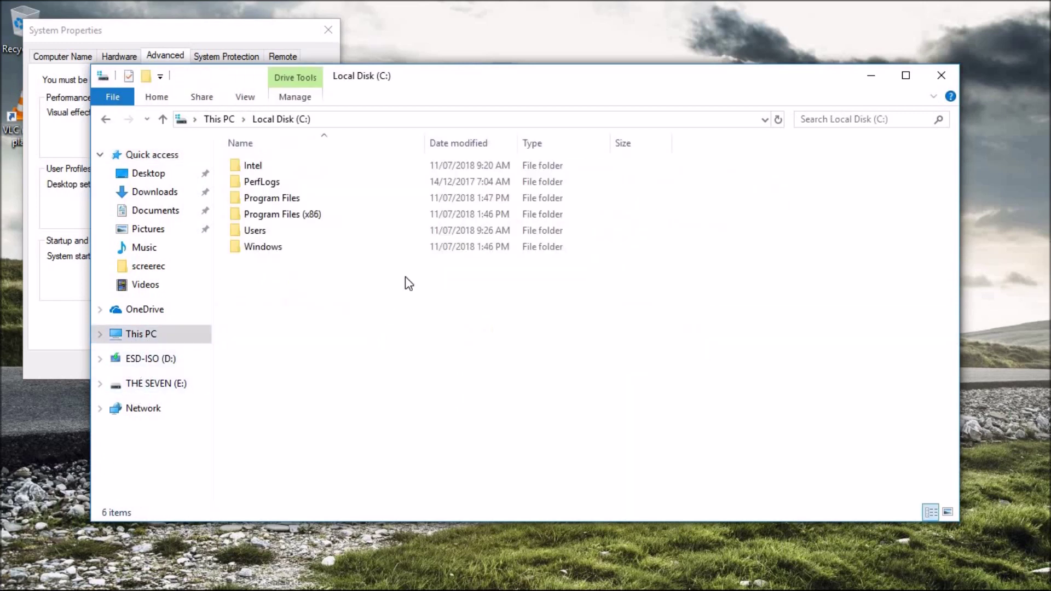
{"action": "left_click", "coordinate": [279, 203]}
{"action": "double_click", "coordinate": [280, 204]}
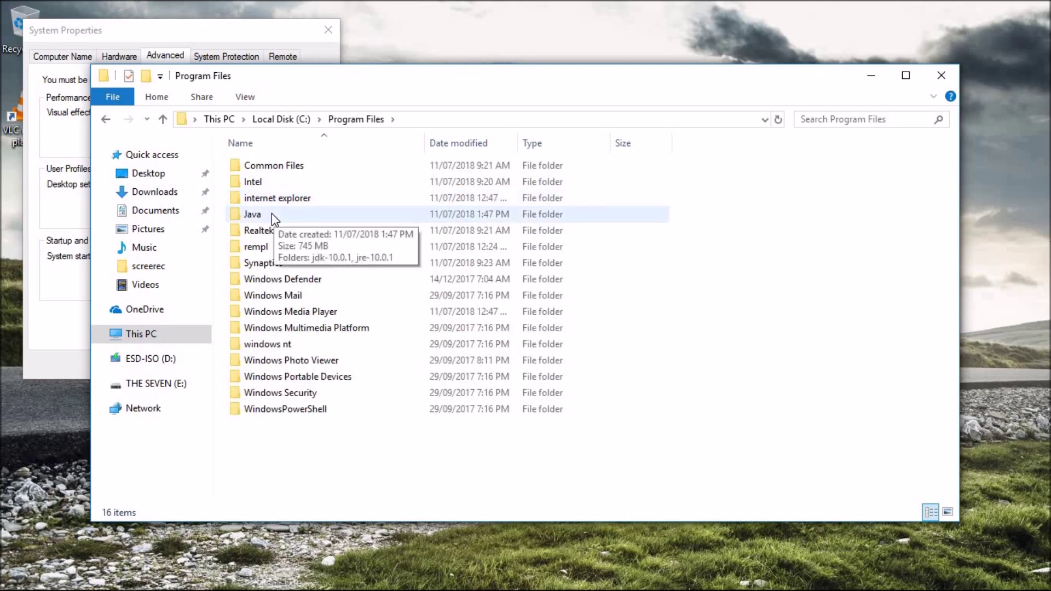
{"action": "double_click", "coordinate": [272, 213]}
{"action": "double_click", "coordinate": [273, 169]}
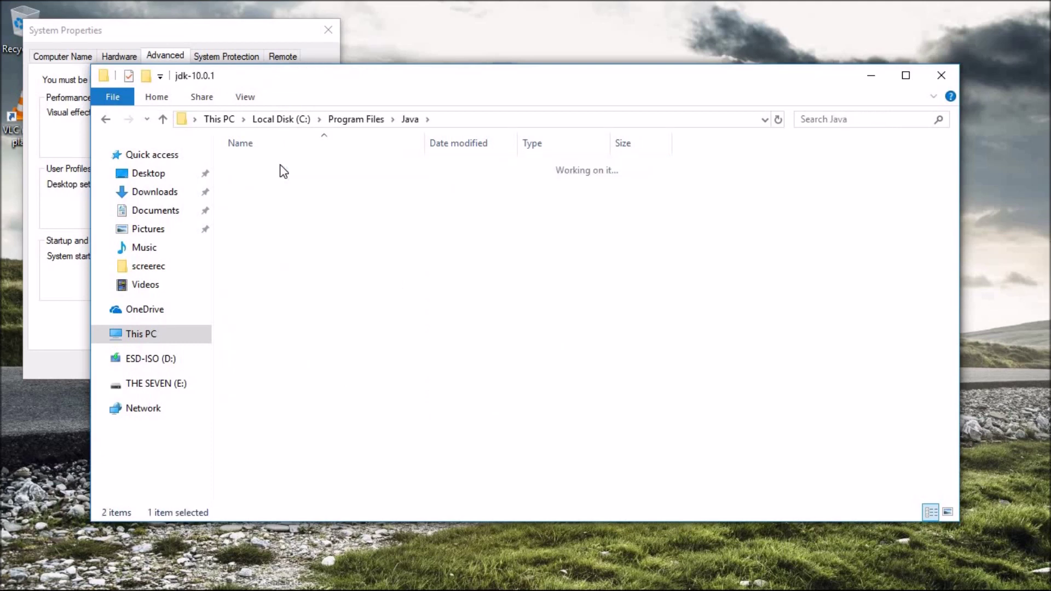
{"action": "left_click", "coordinate": [285, 170]}
{"action": "double_click", "coordinate": [283, 171]}
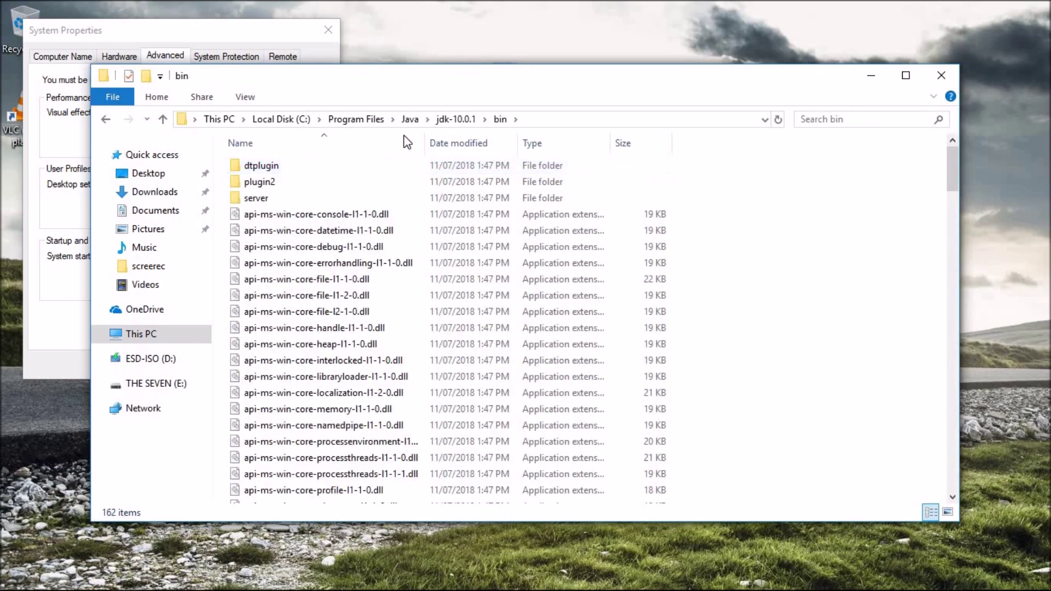
{"action": "left_click", "coordinate": [529, 121]}
{"action": "key", "text": "ctrl+c"}
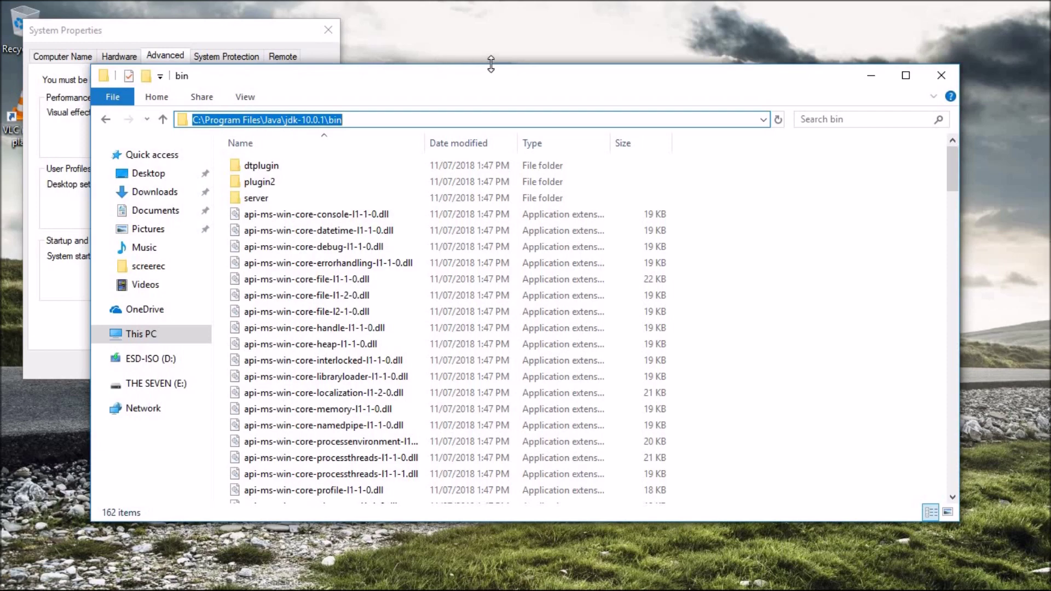
Add C:\Program Files\Java\jdk-10.0.1\bin as a new entry in the system Path variable and save the system settings.
{"action": "key", "text": "alt+Tab"}
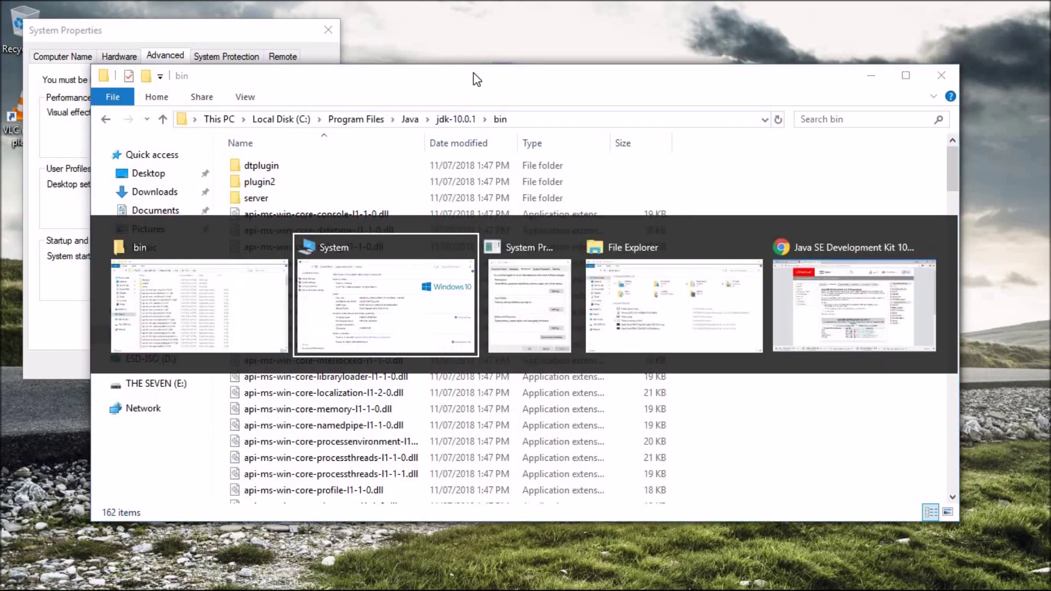
{"action": "key", "text": "alt+Tab"}
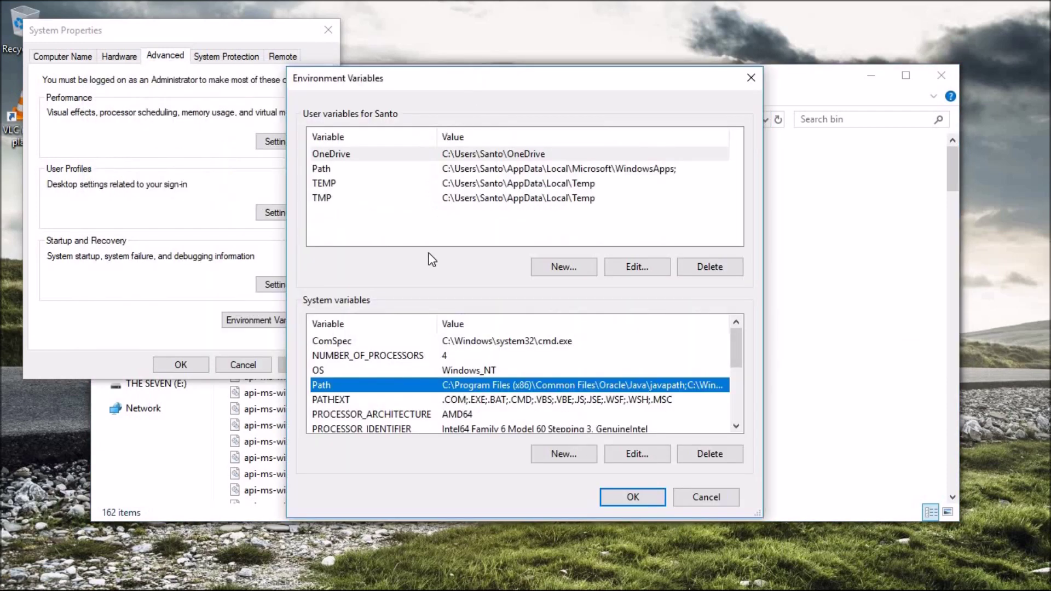
{"action": "left_click", "coordinate": [626, 453]}
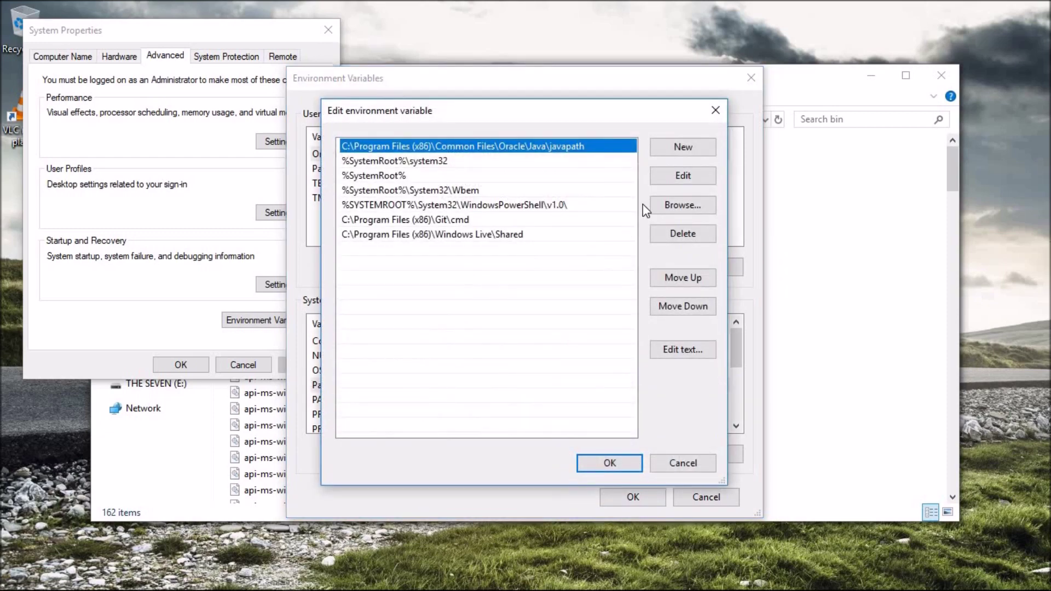
{"action": "left_click", "coordinate": [688, 146]}
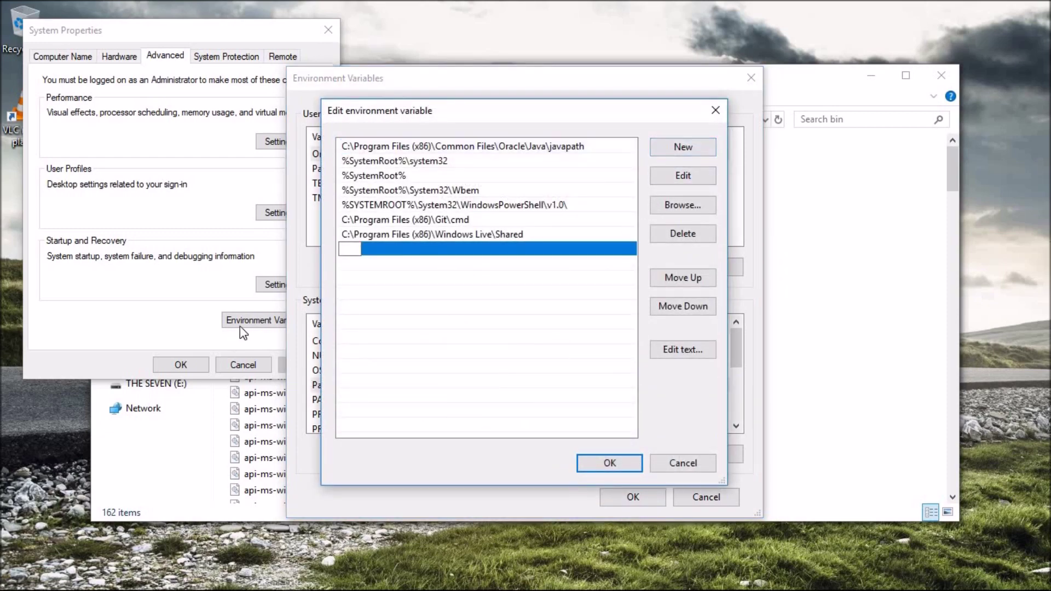
{"action": "key", "text": "ctrl+v"}
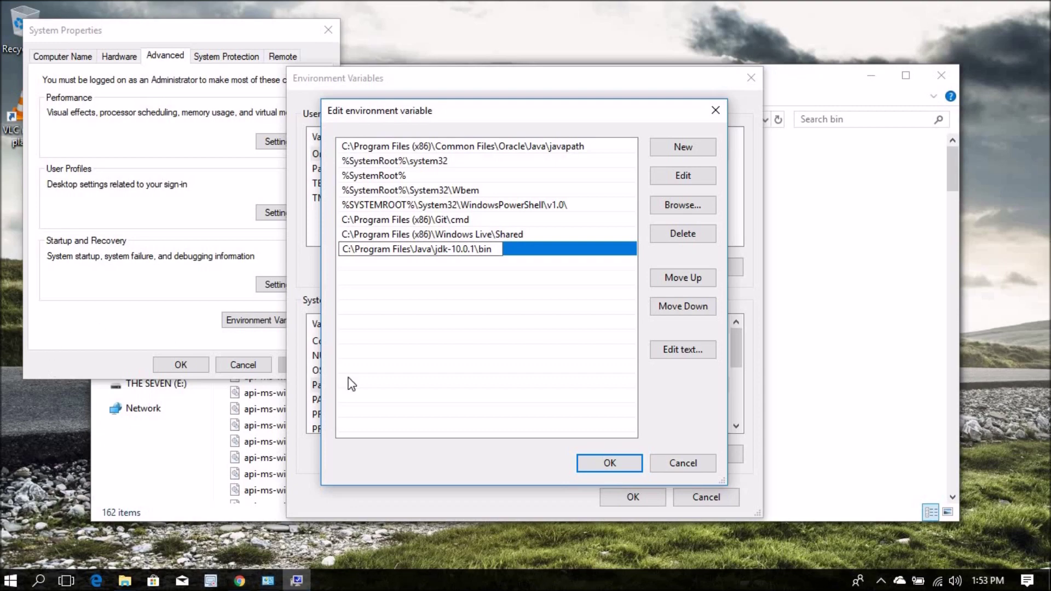
{"action": "left_click", "coordinate": [603, 464]}
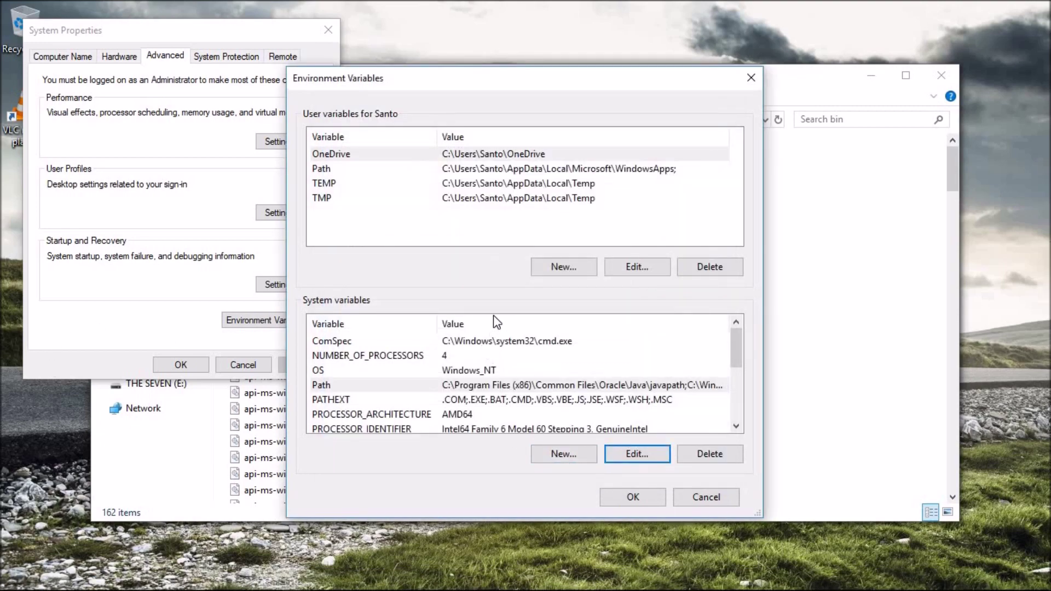
{"action": "left_click", "coordinate": [634, 495]}
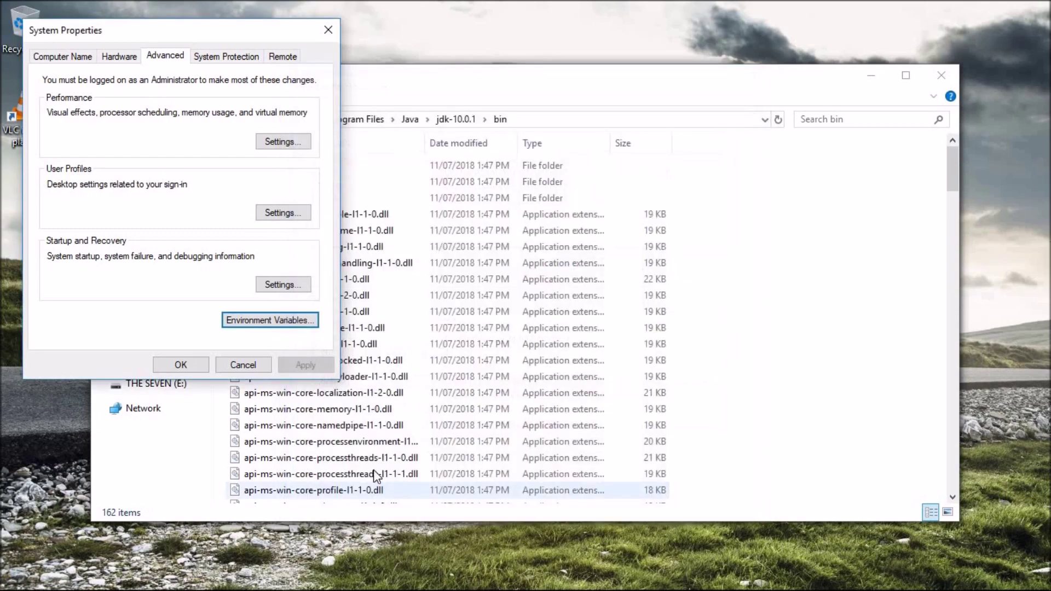
{"action": "left_click", "coordinate": [177, 366]}
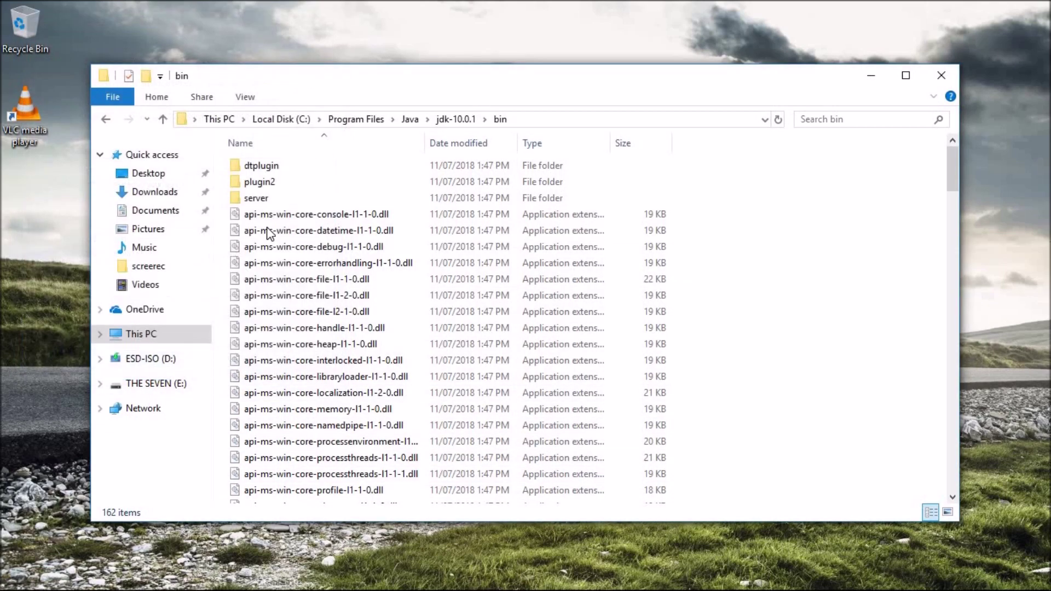
Go to the bin folder of jre-10.0.1 and copy its path, C:\Program Files\Java\jre-10.0.1\bin.
{"action": "left_click", "coordinate": [106, 119]}
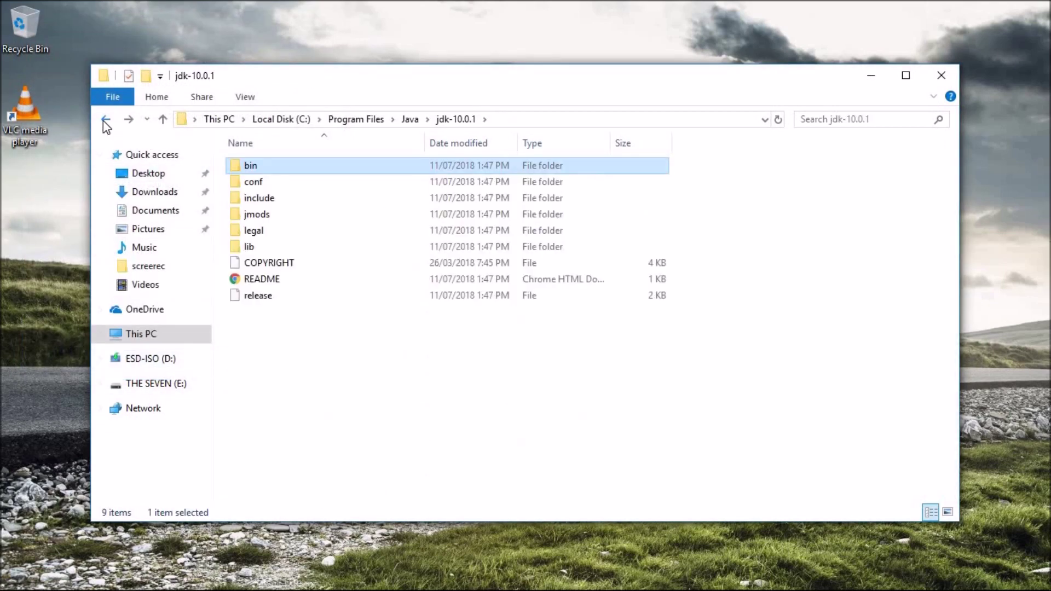
{"action": "left_click", "coordinate": [105, 119]}
{"action": "left_click", "coordinate": [284, 181]}
{"action": "double_click", "coordinate": [285, 181]}
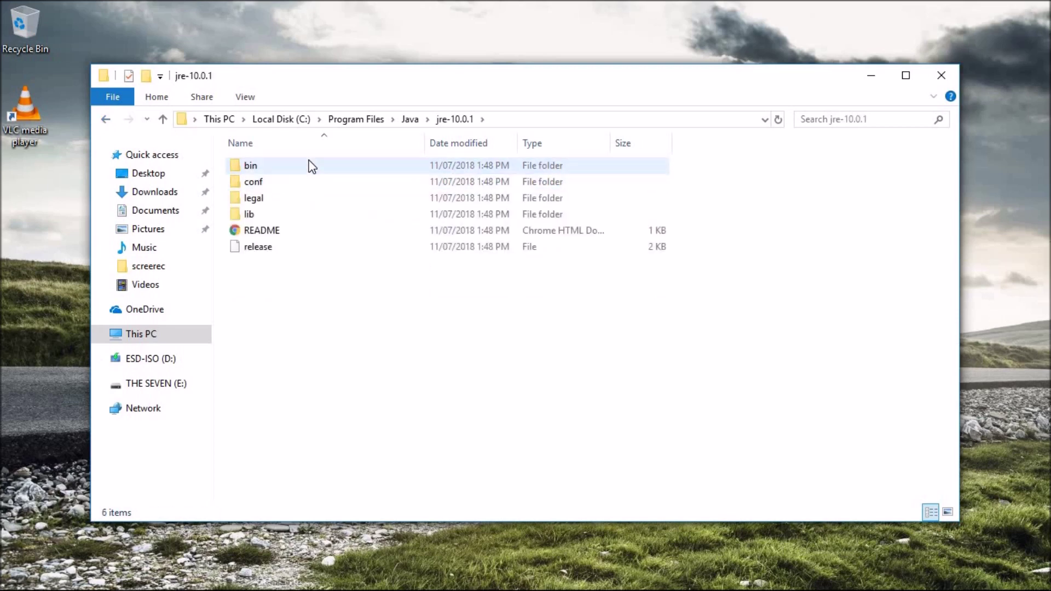
{"action": "double_click", "coordinate": [308, 166]}
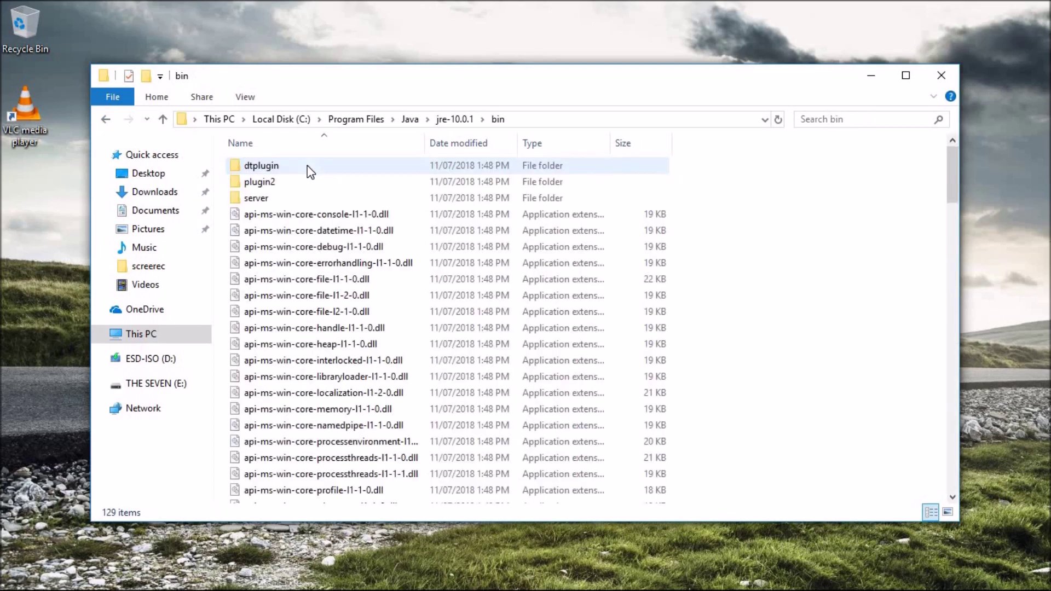
{"action": "left_click", "coordinate": [542, 120]}
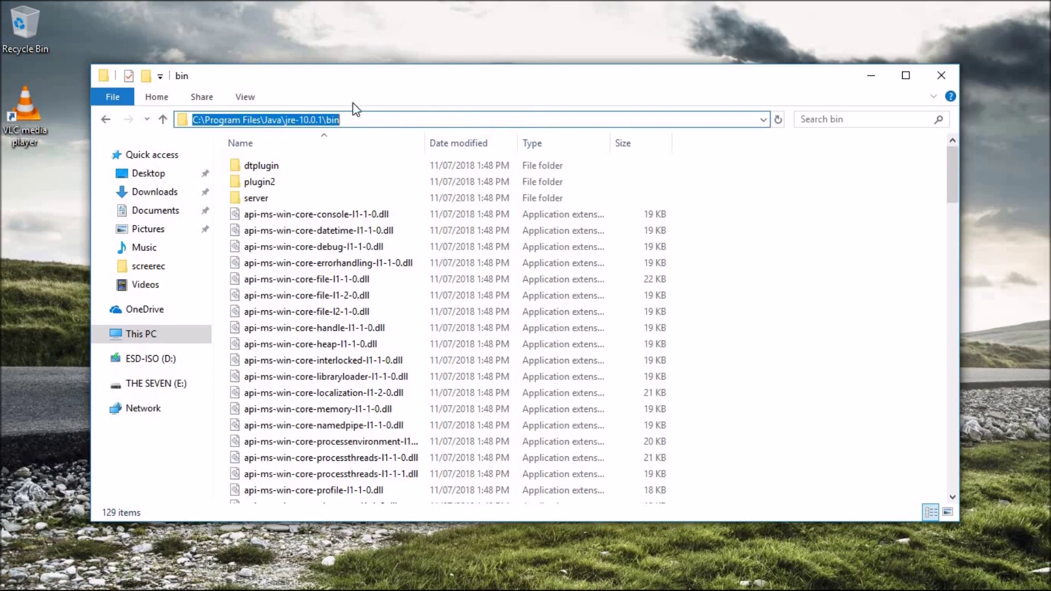
{"action": "right_click", "coordinate": [380, 117]}
{"action": "left_click", "coordinate": [433, 165]}
Open the Windows Environment Variables dialog through This PC's properties and advanced system settings.
{"action": "right_click", "coordinate": [138, 333]}
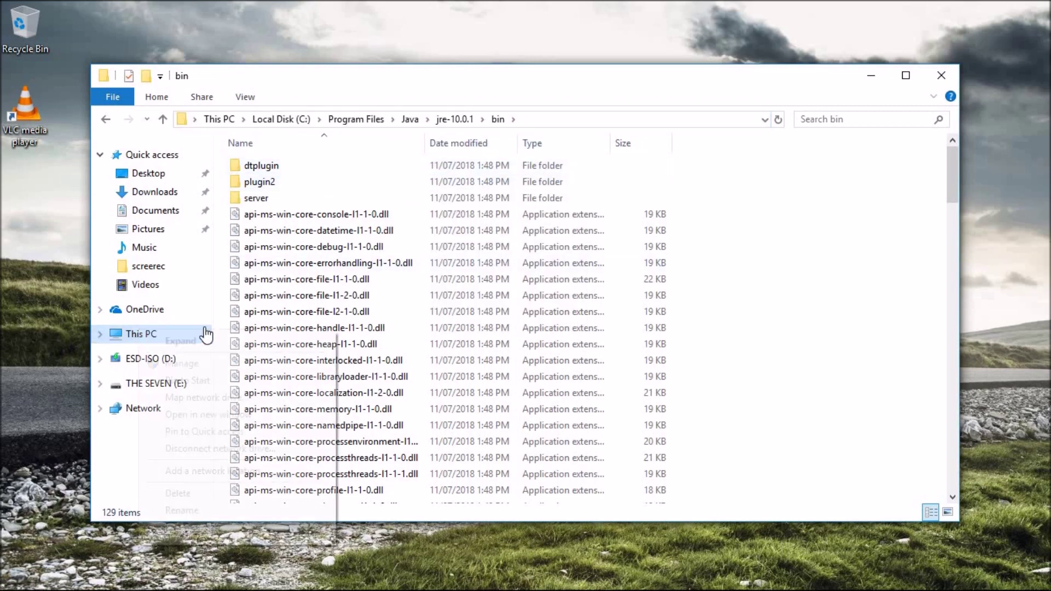
{"action": "left_click", "coordinate": [191, 532]}
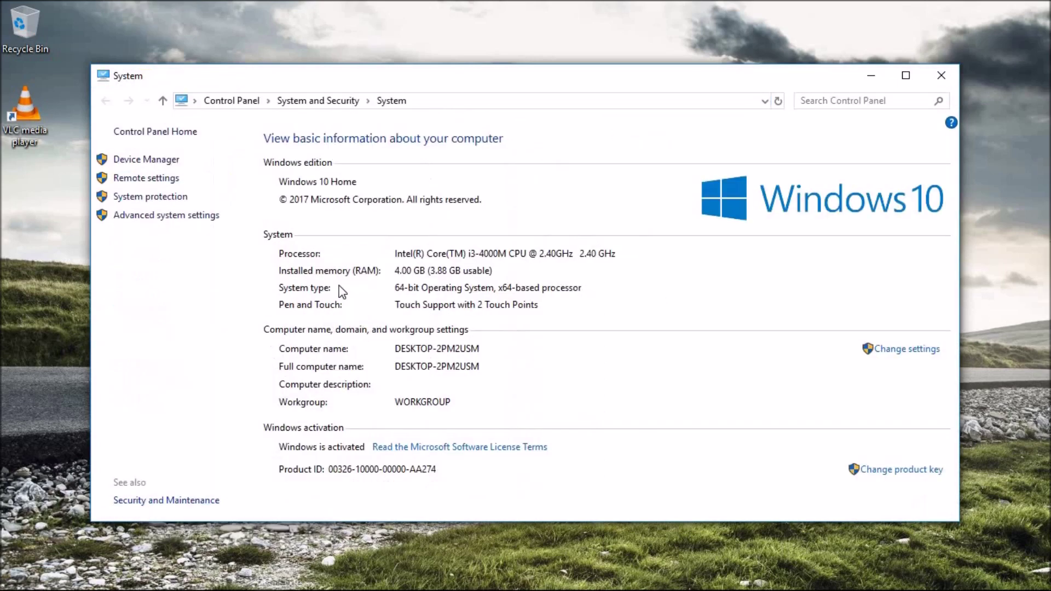
{"action": "left_click", "coordinate": [165, 215]}
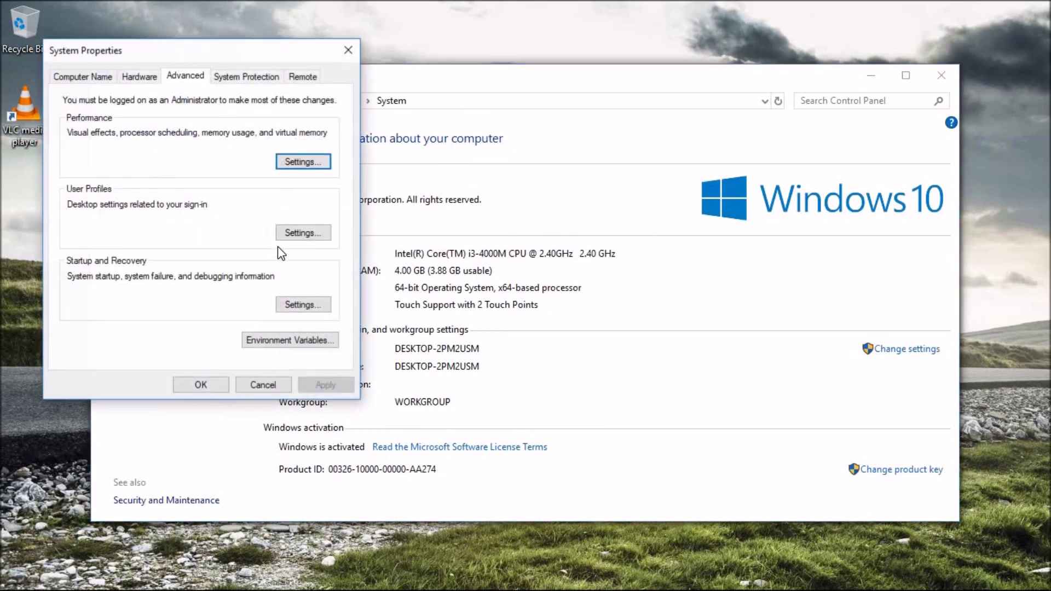
{"action": "left_click", "coordinate": [278, 342]}
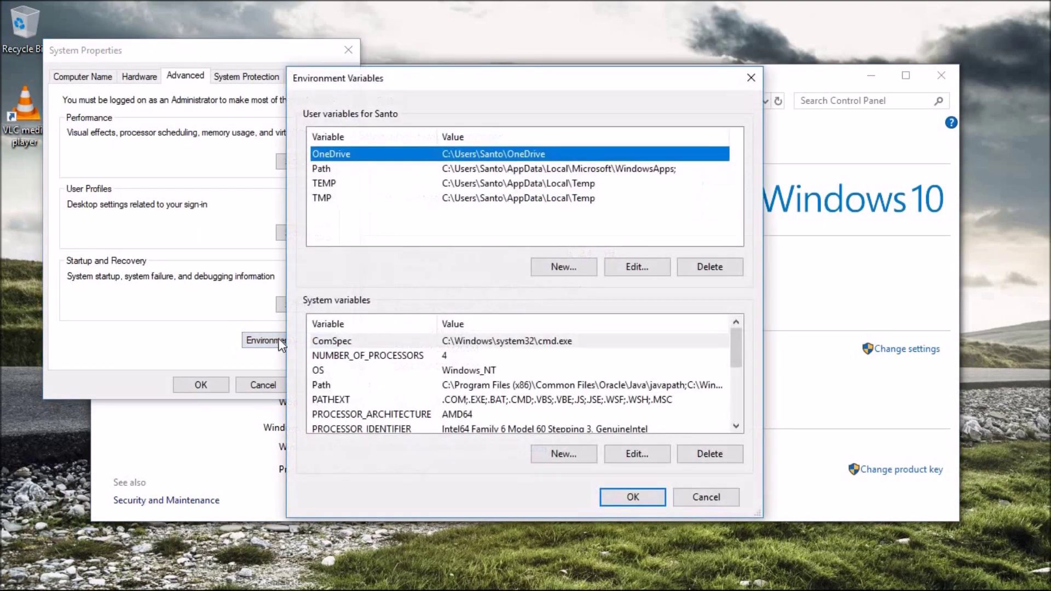
Add C:\Program Files\Java\jre-10.0.1\bin as a new entry in the system Path variable, save the settings and close the open windows.
{"action": "left_click", "coordinate": [362, 386]}
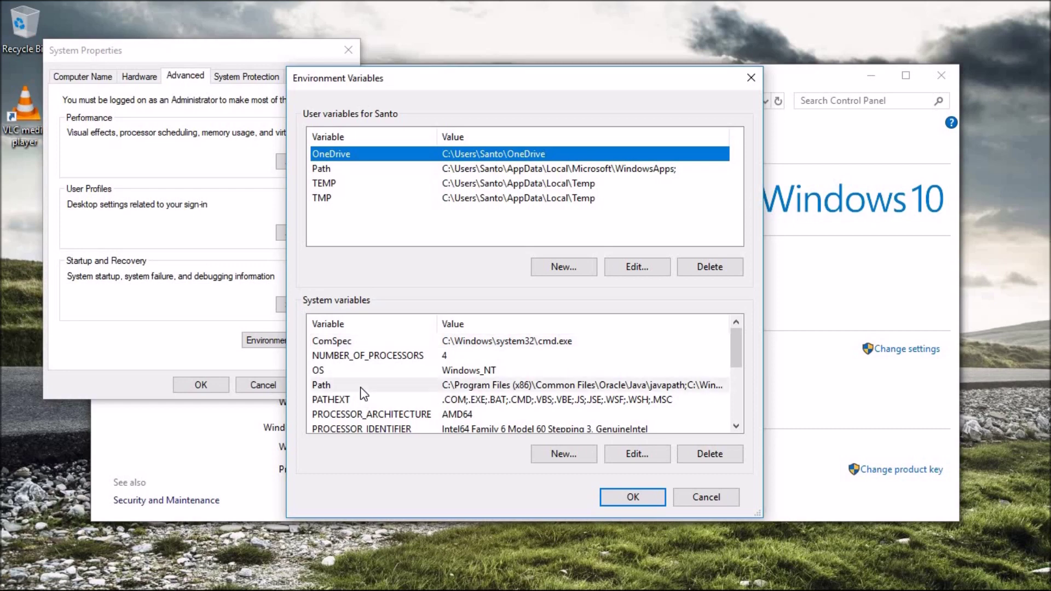
{"action": "left_click", "coordinate": [625, 455]}
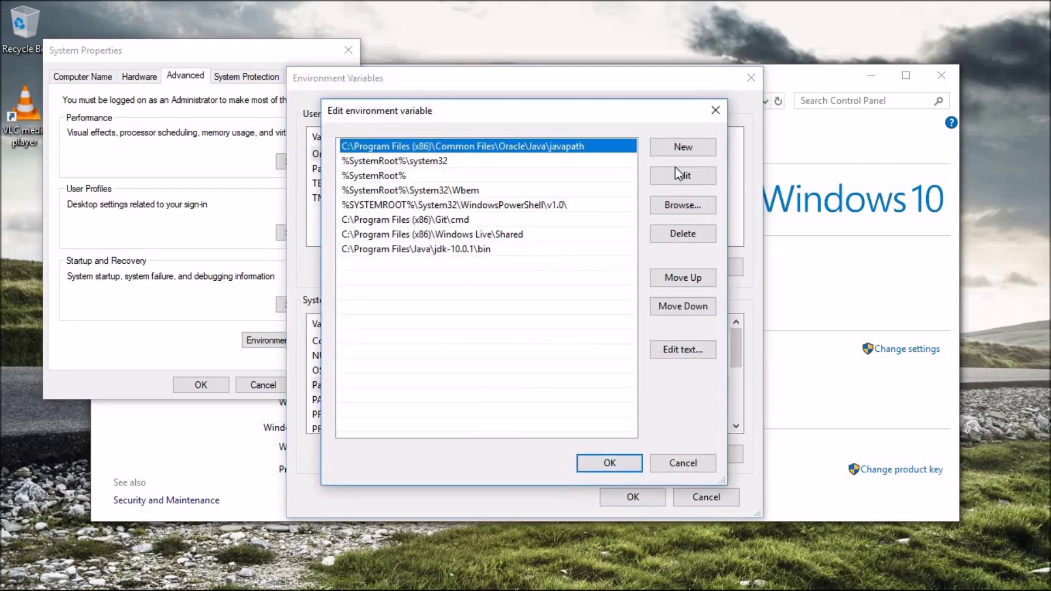
{"action": "left_click", "coordinate": [681, 149]}
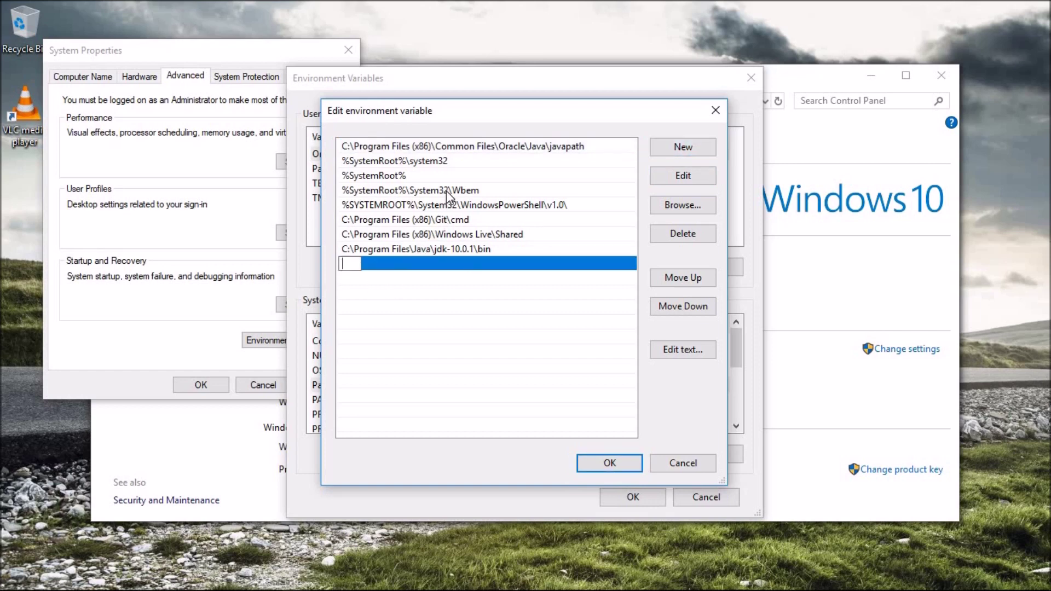
{"action": "key", "text": "ctrl+v"}
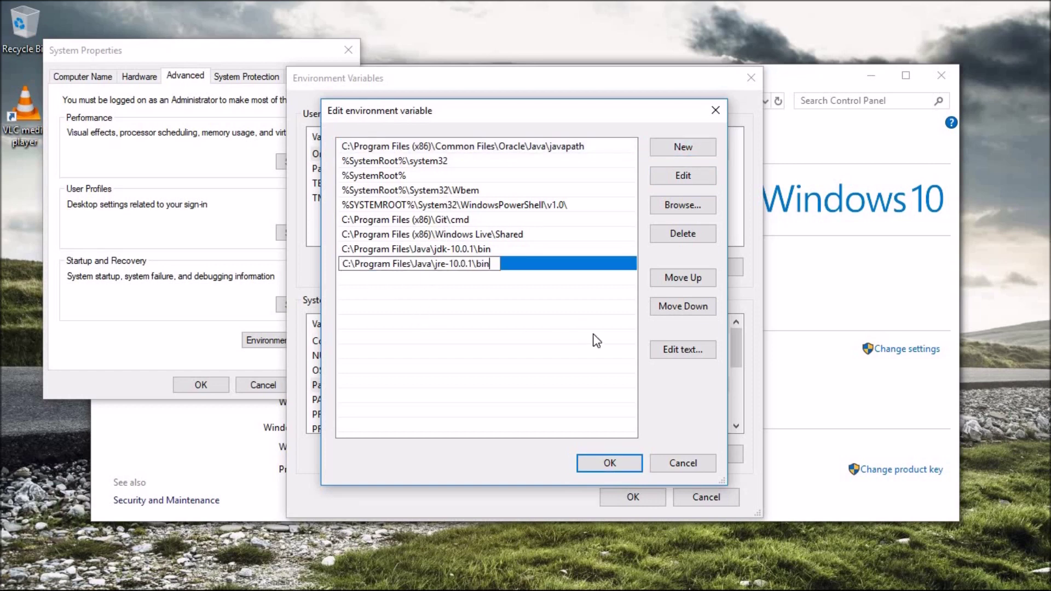
{"action": "left_click", "coordinate": [596, 460]}
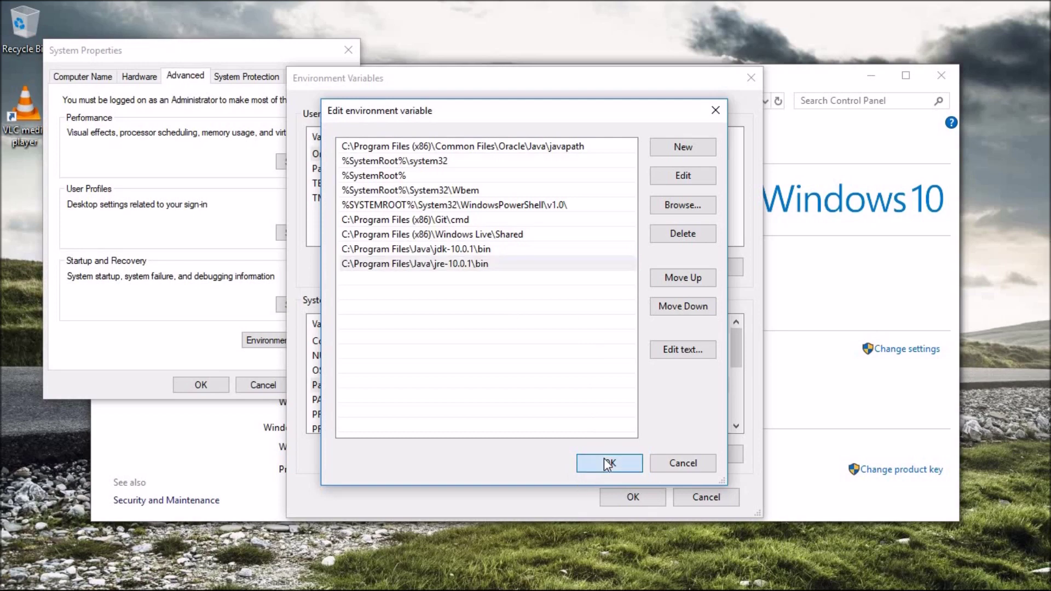
{"action": "left_click", "coordinate": [624, 491]}
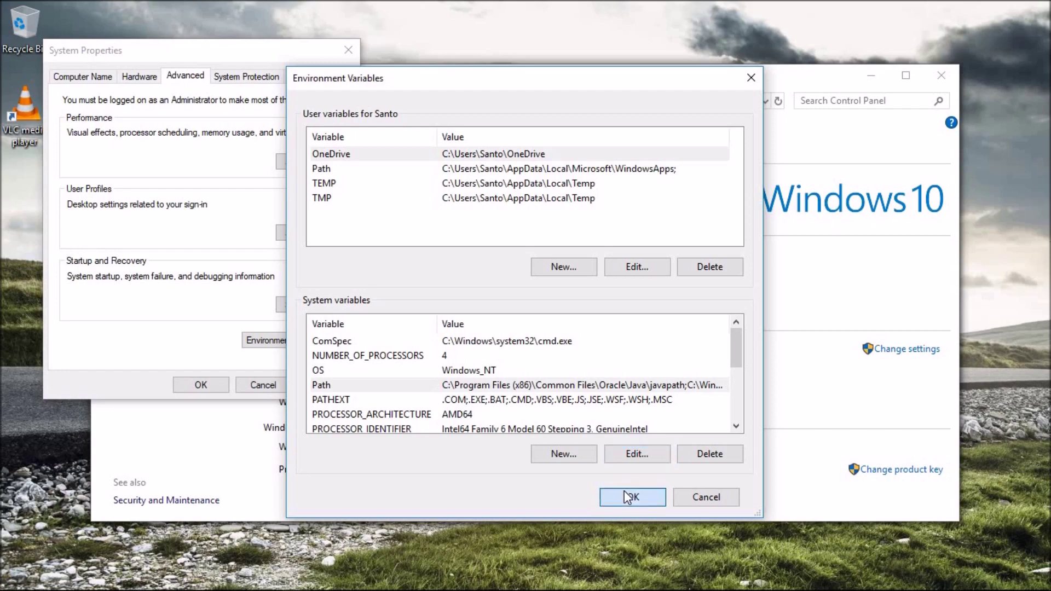
{"action": "left_click", "coordinate": [212, 387]}
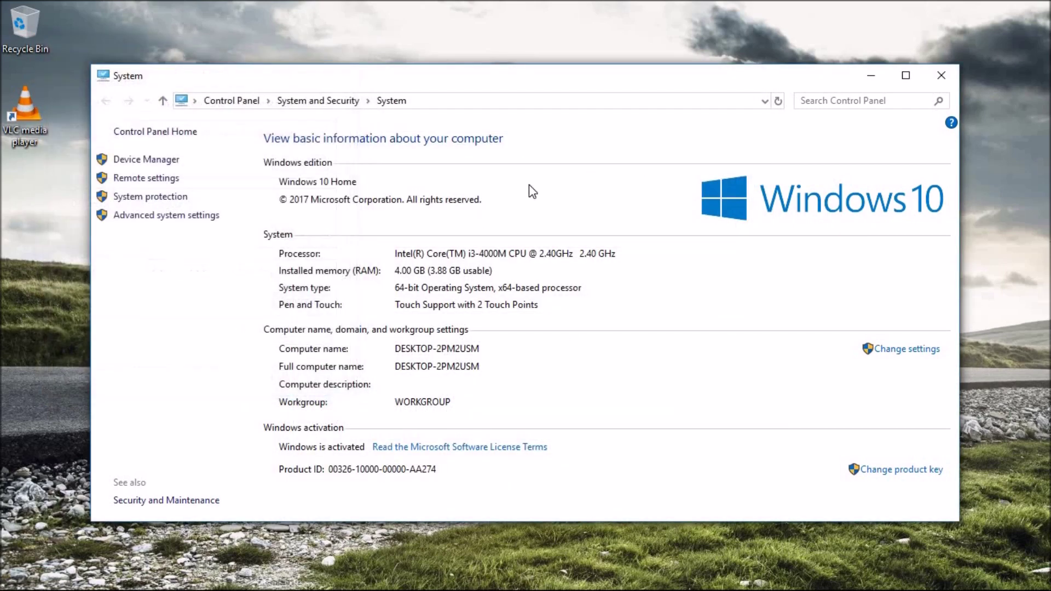
{"action": "left_click", "coordinate": [941, 75]}
{"action": "left_click", "coordinate": [937, 77]}
{"action": "left_click", "coordinate": [937, 77]}
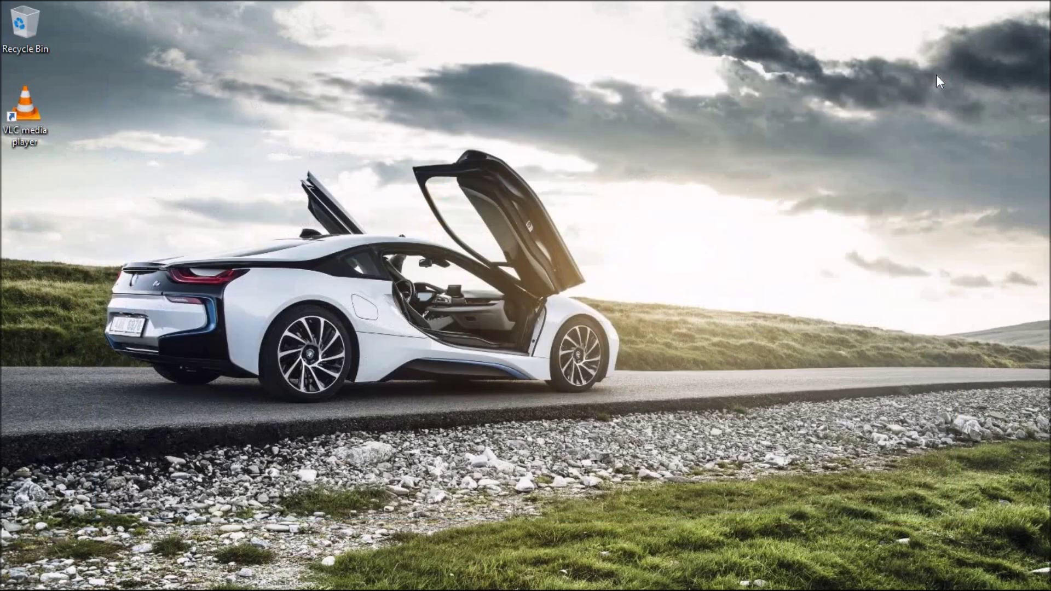
Open Command Prompt and run javac to check that the Java compiler is reachable.
{"action": "key", "text": "super"}
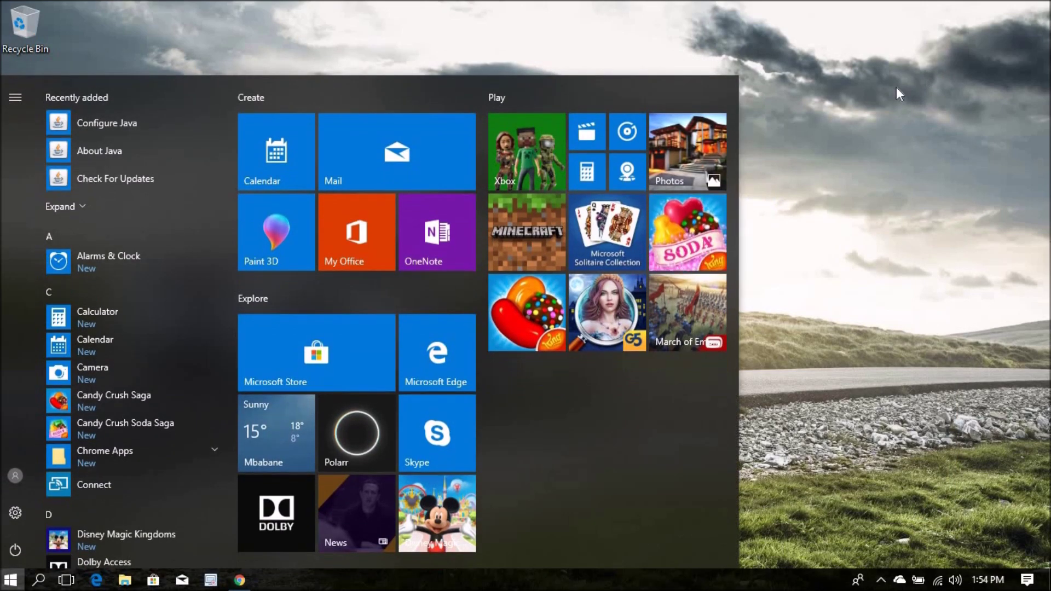
{"action": "type", "text": "cmd"}
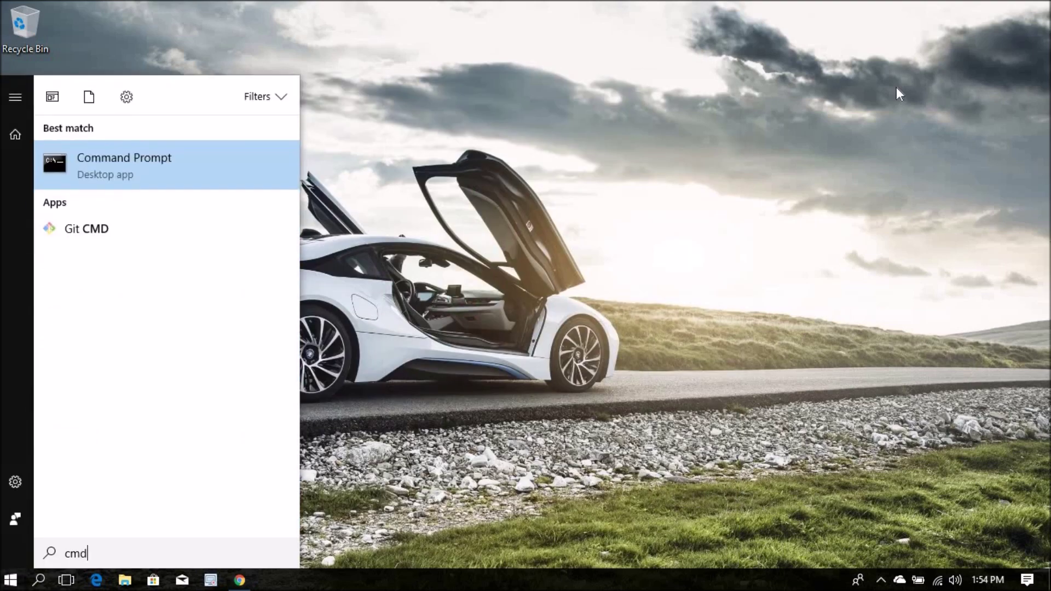
{"action": "left_click", "coordinate": [229, 177]}
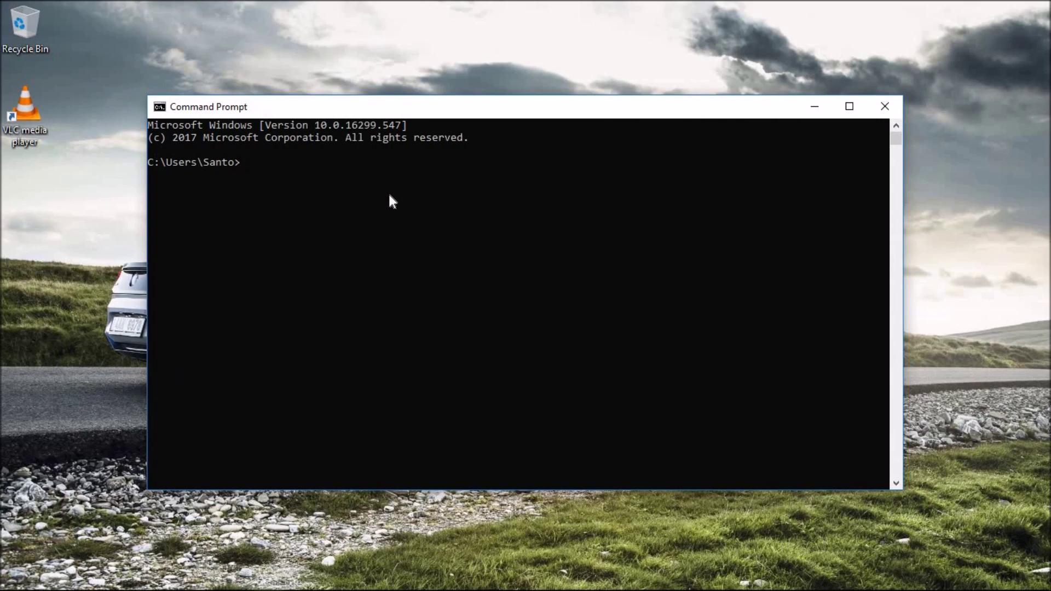
{"action": "type", "text": "javac"}
{"action": "key", "text": "Return"}
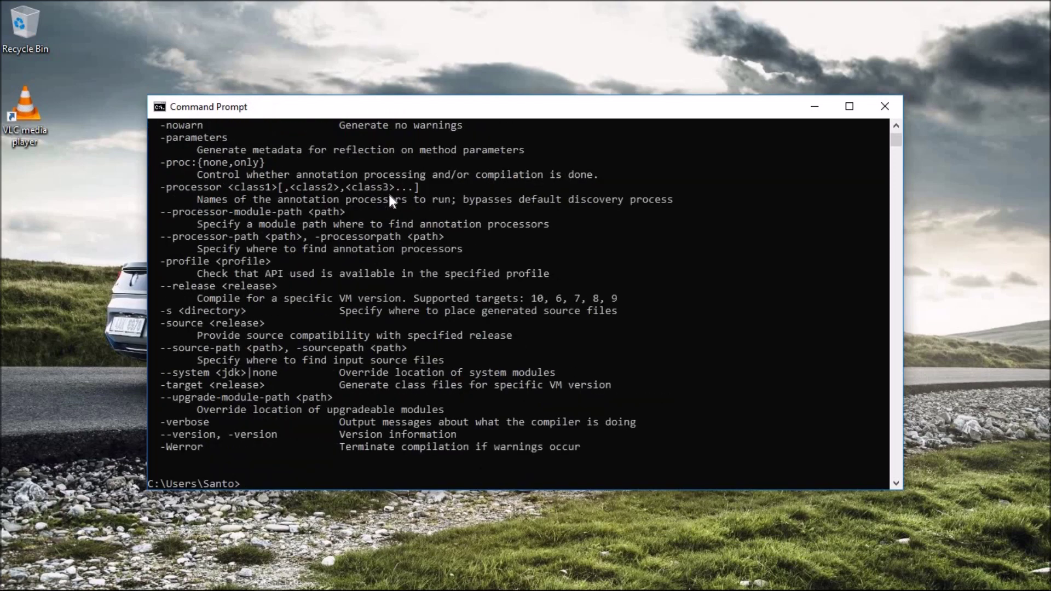
Look through the full javac usage output from beginning to end, and close Command Prompt.
{"action": "scroll", "coordinate": [432, 297], "scroll_direction": "up", "scroll_amount": 14}
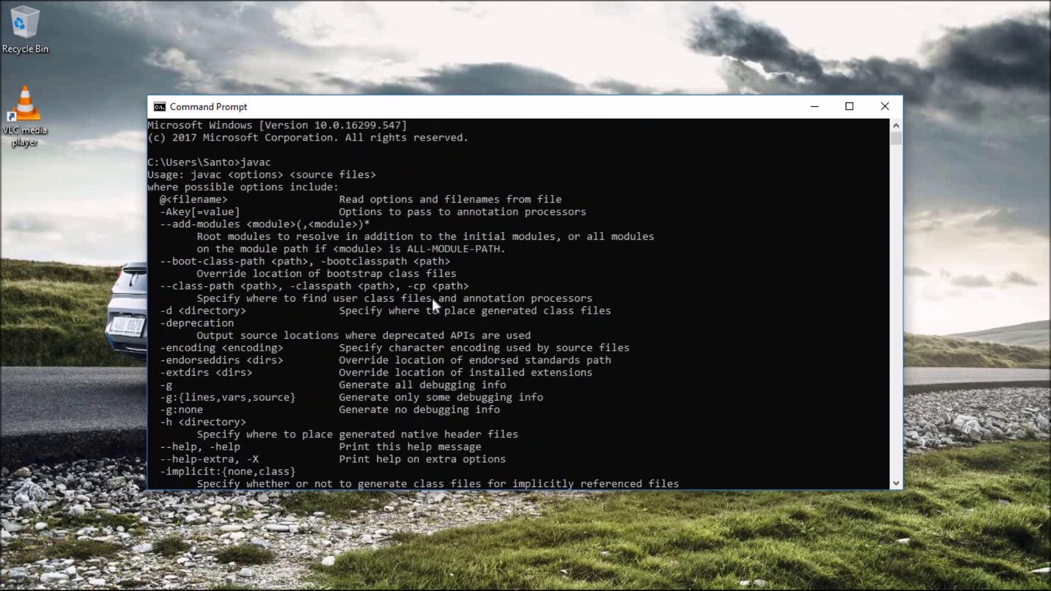
{"action": "scroll", "coordinate": [432, 299], "scroll_direction": "down", "scroll_amount": 15}
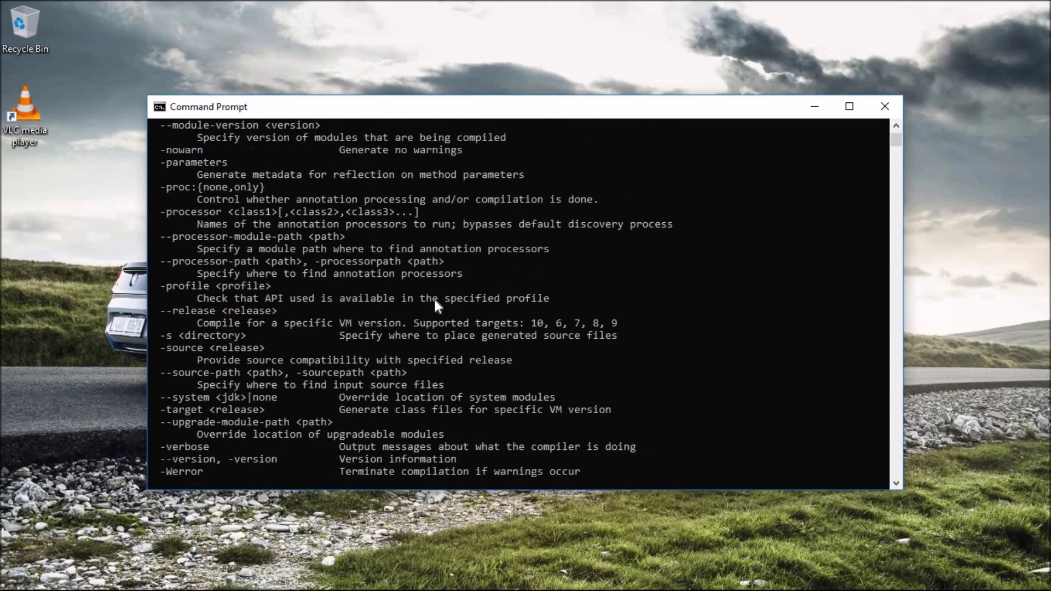
{"action": "scroll", "coordinate": [438, 307], "scroll_direction": "up", "scroll_amount": 4}
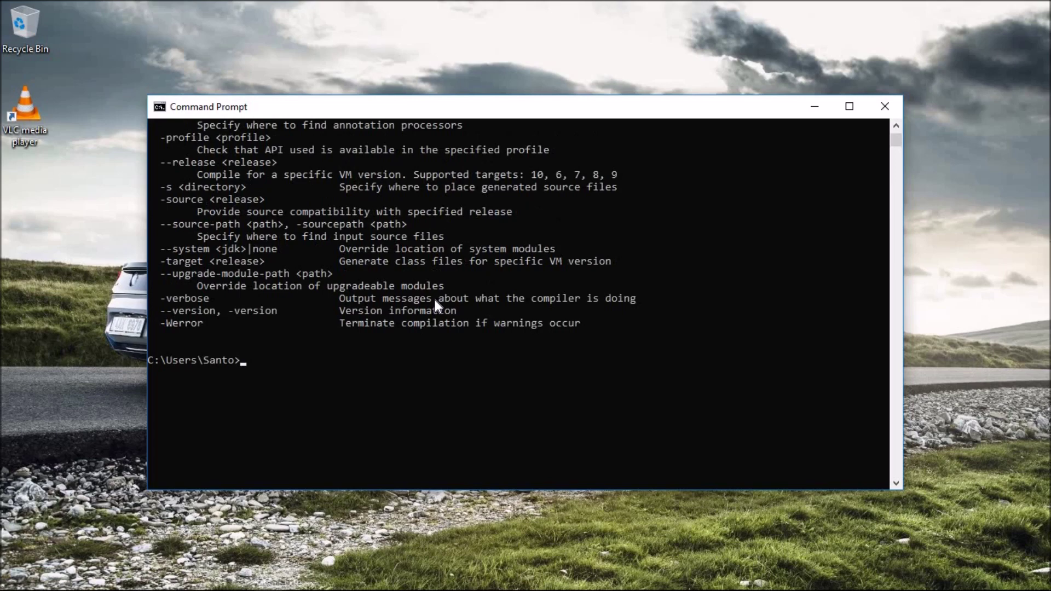
{"action": "scroll", "coordinate": [436, 304], "scroll_direction": "up", "scroll_amount": 13}
{"action": "scroll", "coordinate": [436, 303], "scroll_direction": "up", "scroll_amount": 4}
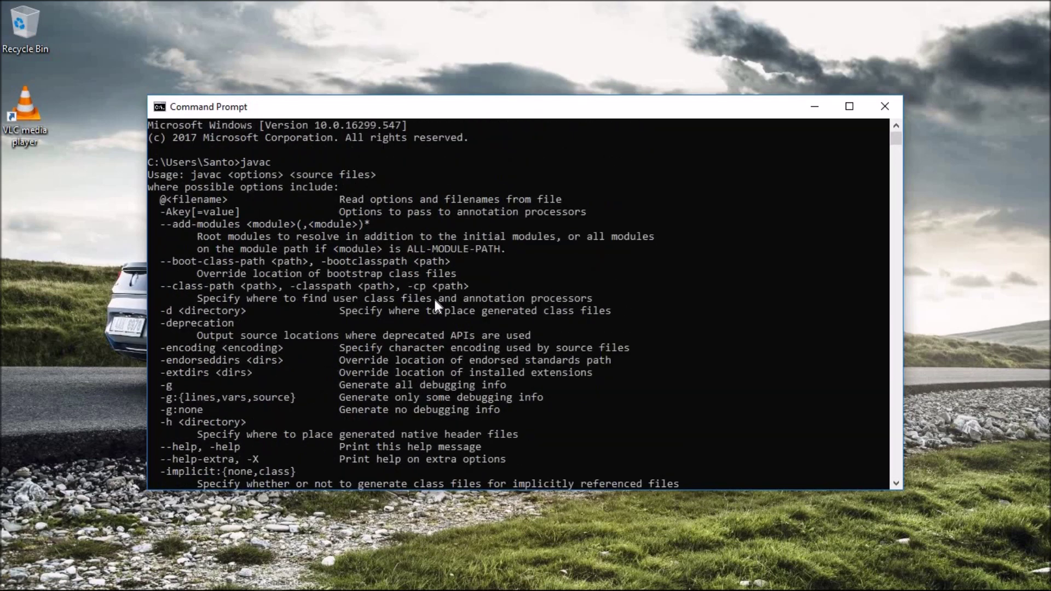
{"action": "scroll", "coordinate": [434, 300], "scroll_direction": "down", "scroll_amount": 12}
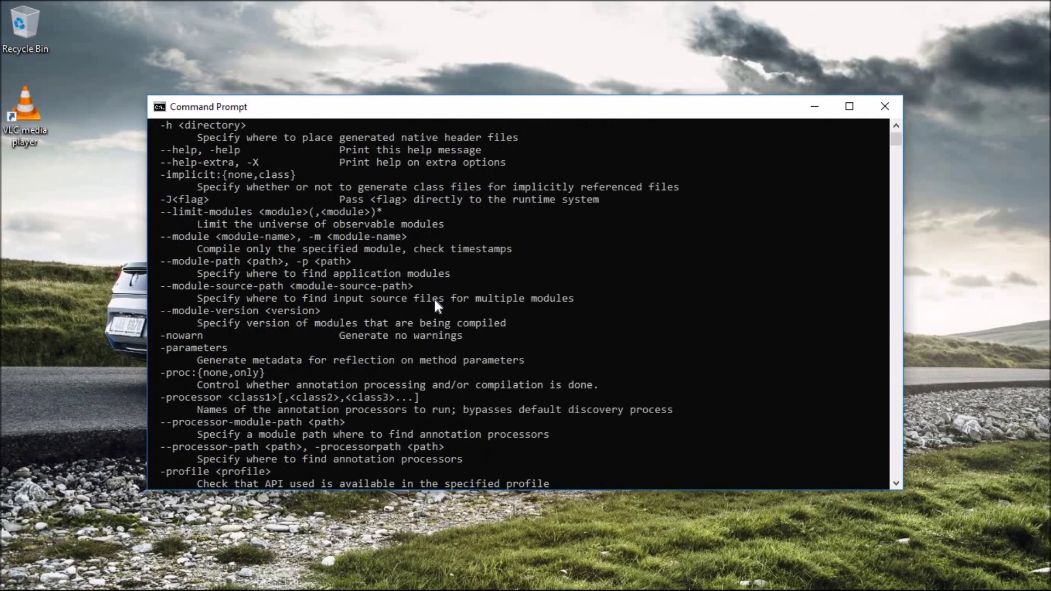
{"action": "scroll", "coordinate": [434, 300], "scroll_direction": "down", "scroll_amount": 7}
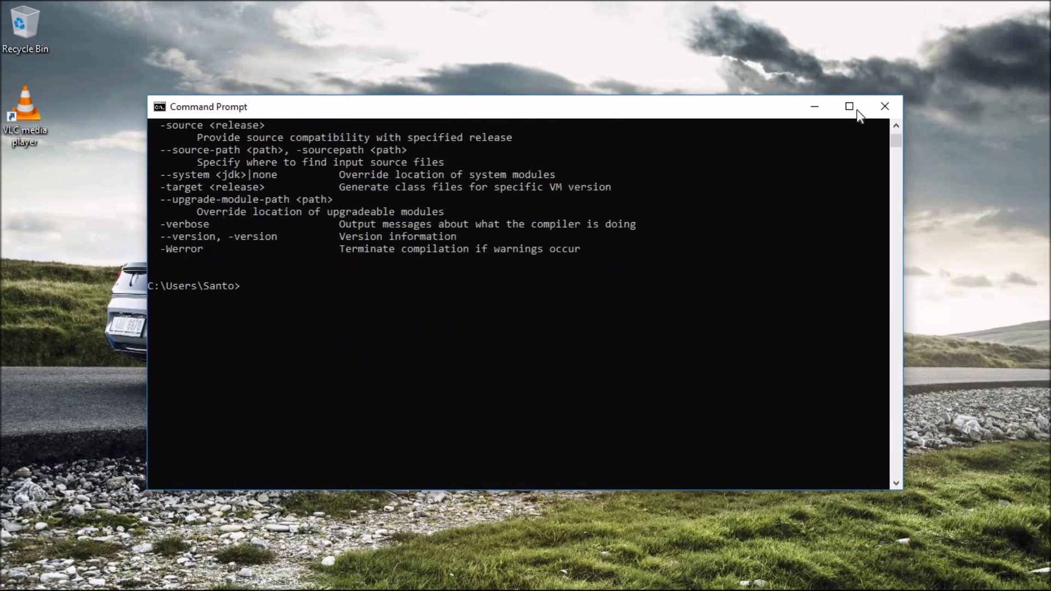
{"action": "left_click", "coordinate": [885, 107]}
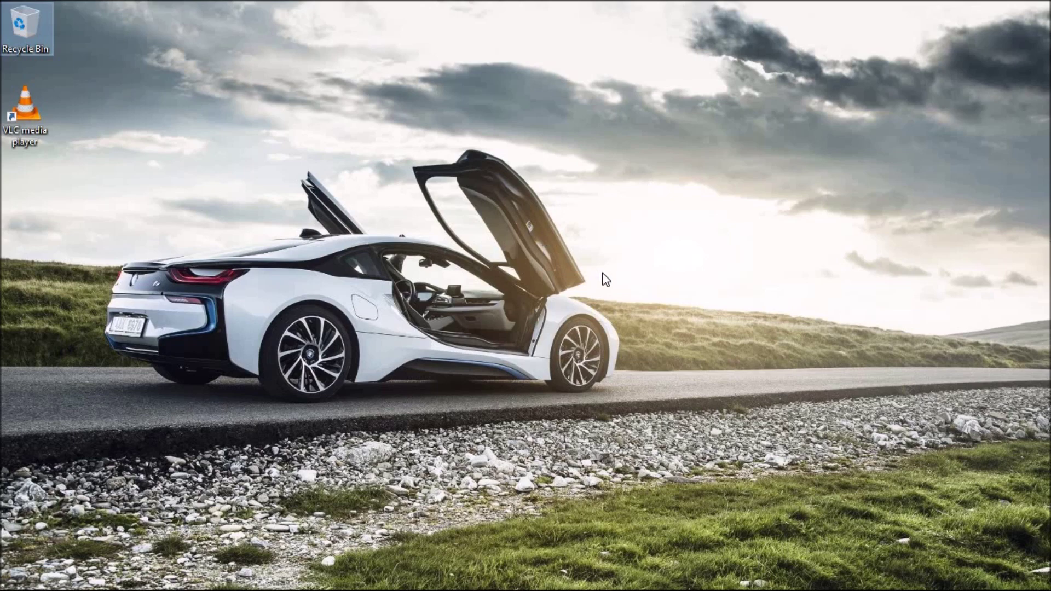
Open File Explorer and go to the Programs folder on drive THE SEVEN (E:).
{"action": "key", "text": "alt+Tab"}
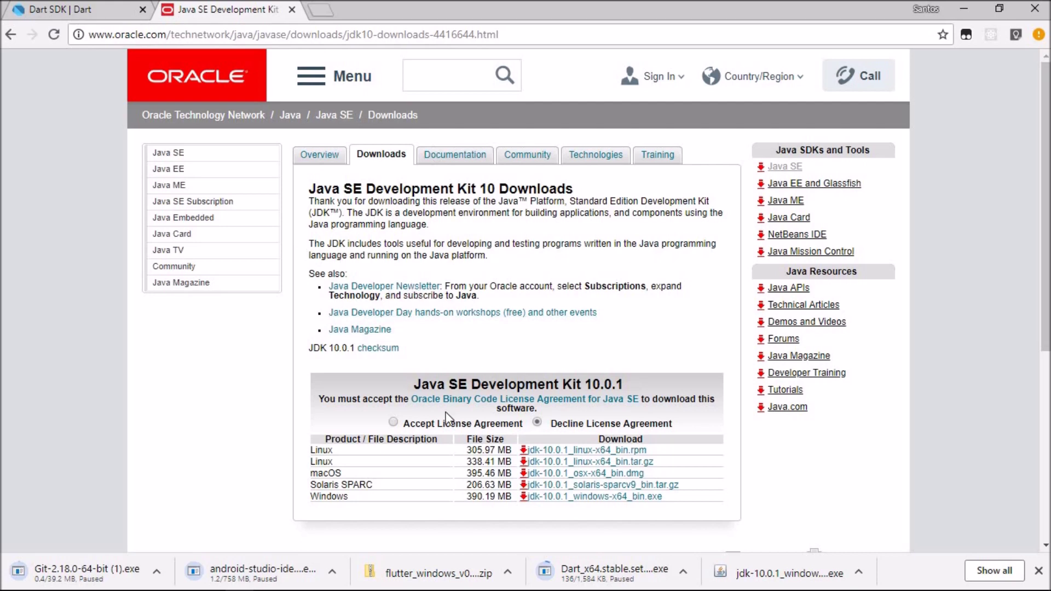
{"action": "key", "text": "alt+Tab"}
{"action": "key", "text": "super+e"}
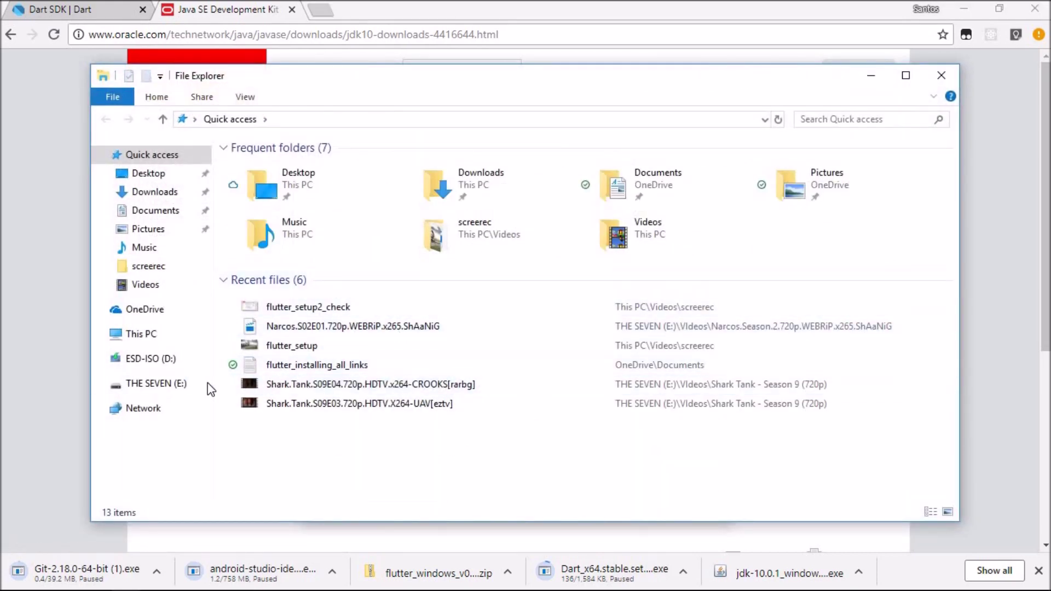
{"action": "left_click", "coordinate": [177, 384]}
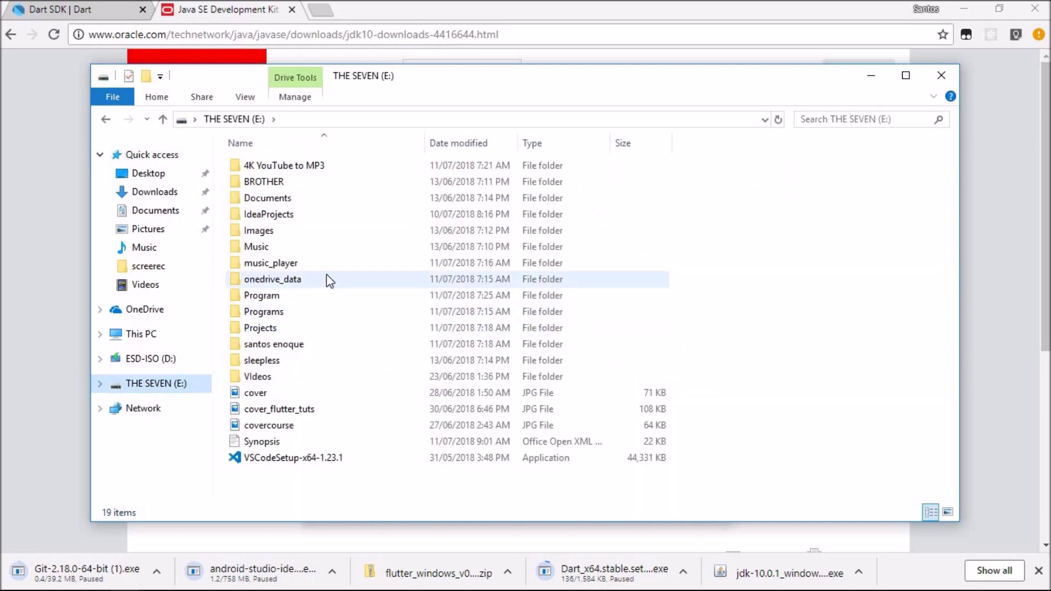
{"action": "double_click", "coordinate": [280, 296]}
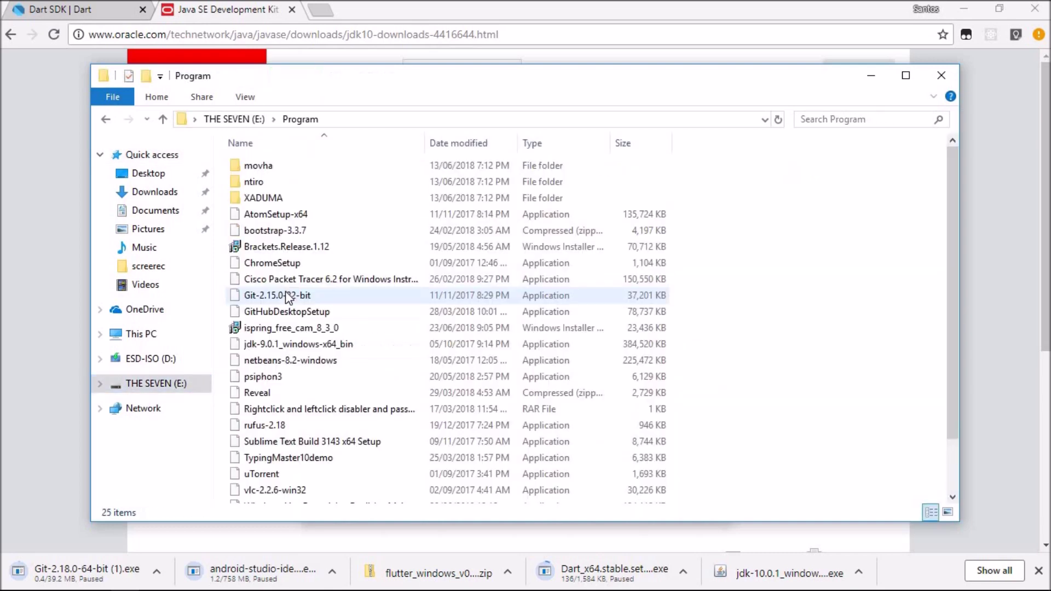
{"action": "left_click", "coordinate": [107, 122]}
{"action": "left_click", "coordinate": [263, 313]}
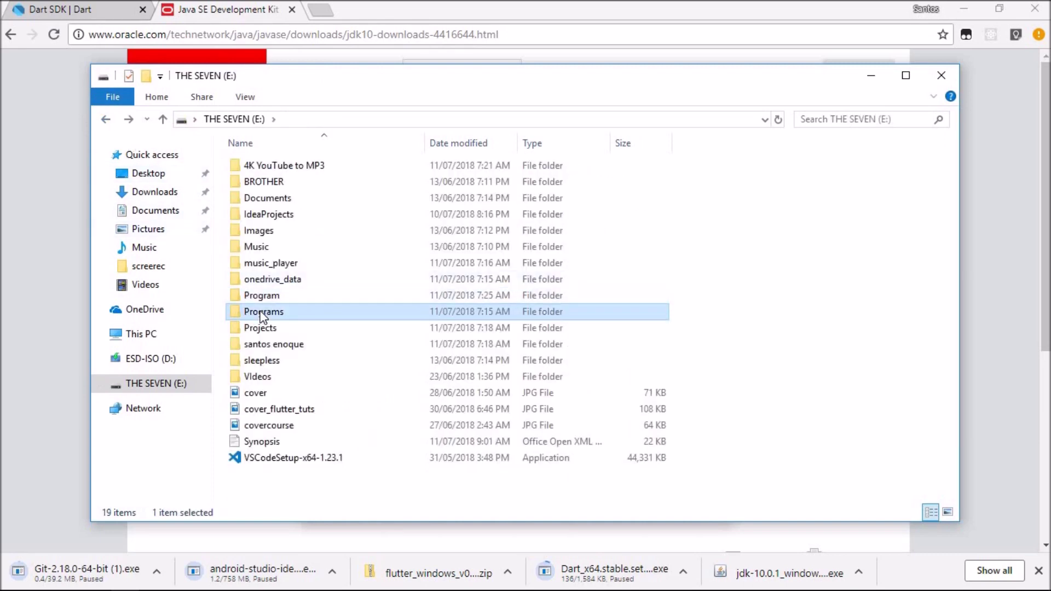
{"action": "double_click", "coordinate": [263, 313]}
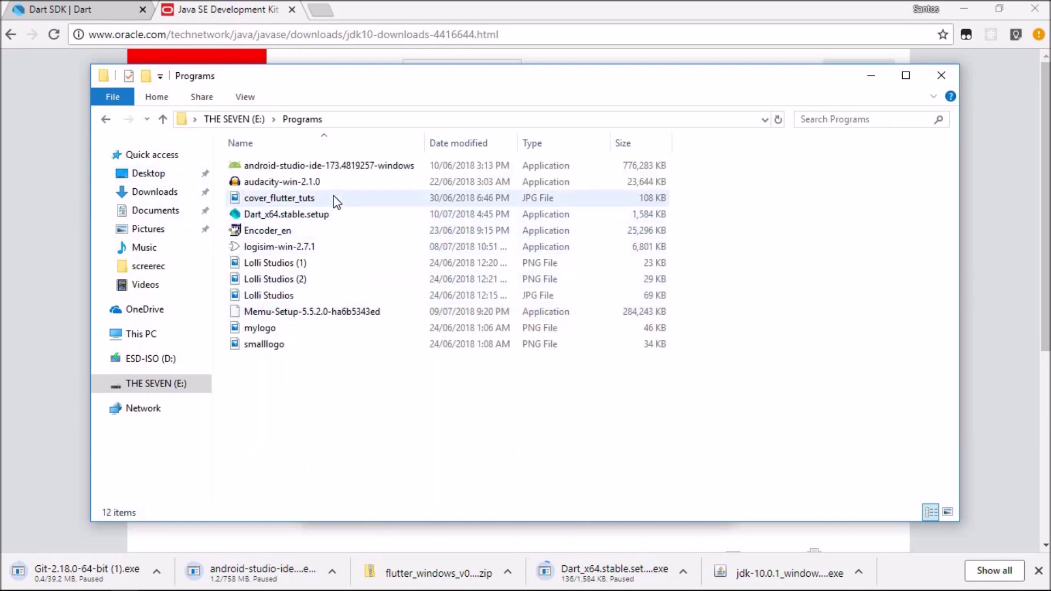
Run the android-studio-ide-173.4819257-windows installer and start installing Android Studio with Android Virtual Device, keeping the default settings and Start Menu folder.
{"action": "double_click", "coordinate": [311, 168]}
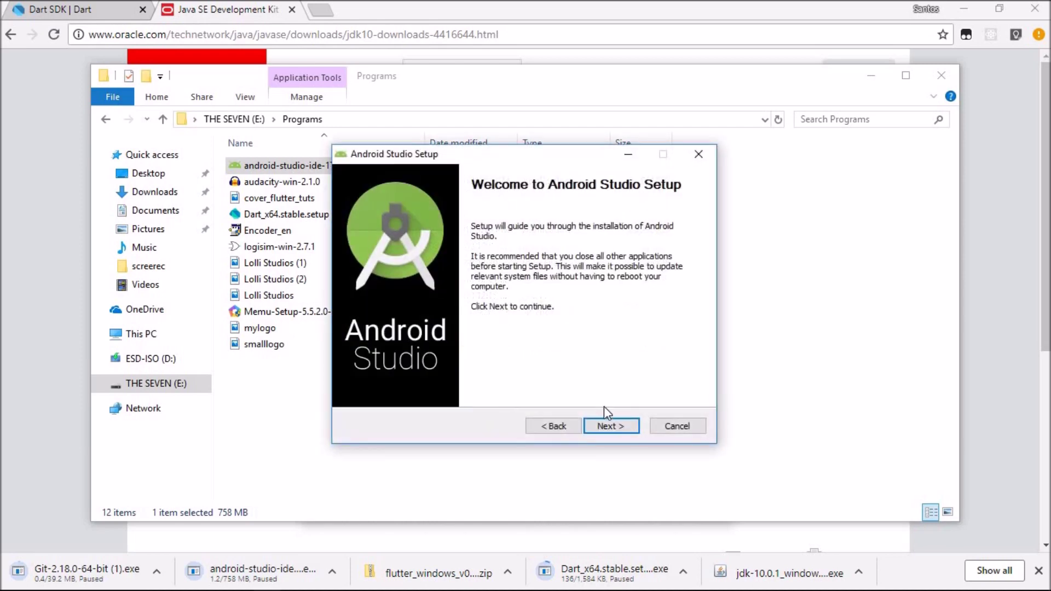
{"action": "left_click", "coordinate": [623, 432]}
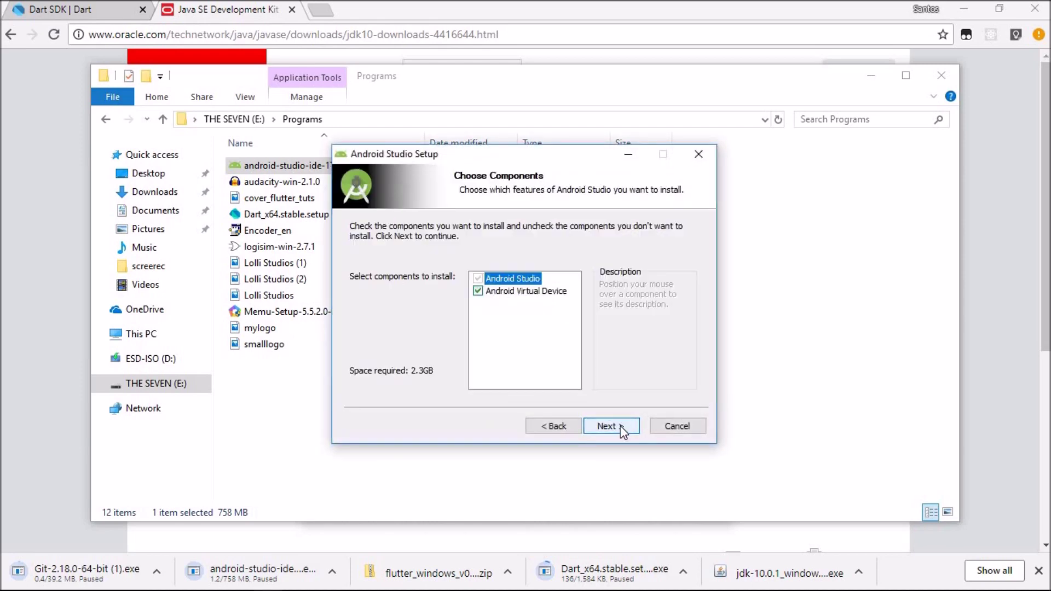
{"action": "left_click", "coordinate": [623, 432]}
{"action": "left_click", "coordinate": [623, 431]}
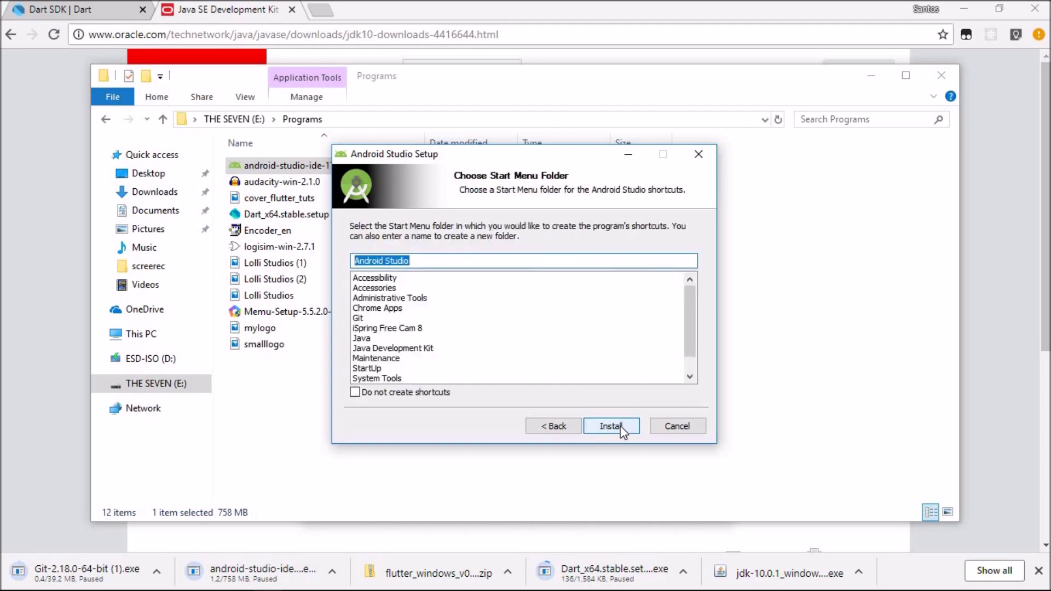
{"action": "left_click", "coordinate": [622, 431]}
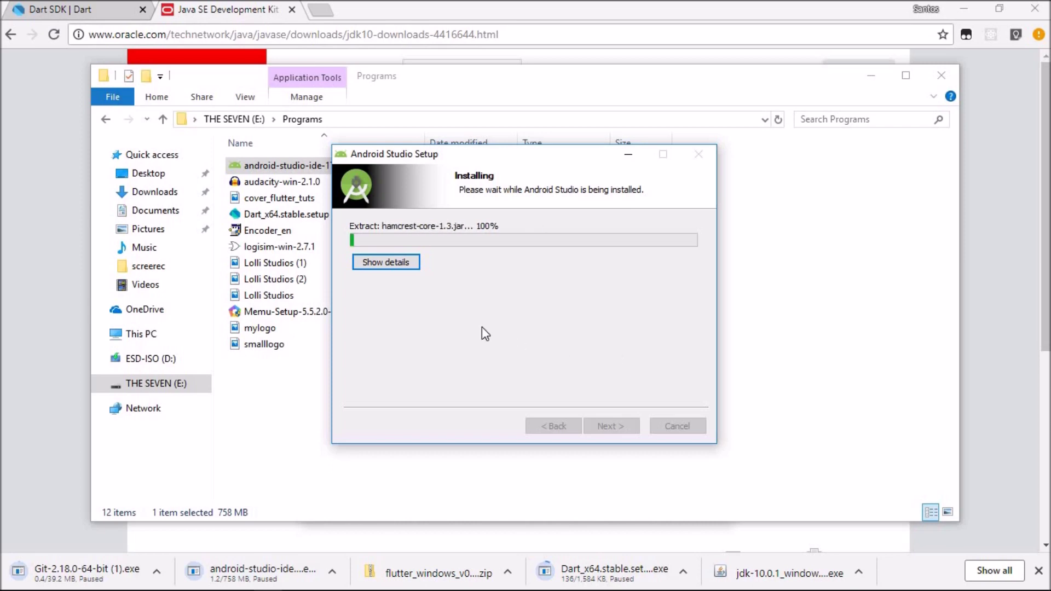
{"action": "left_click", "coordinate": [260, 418]}
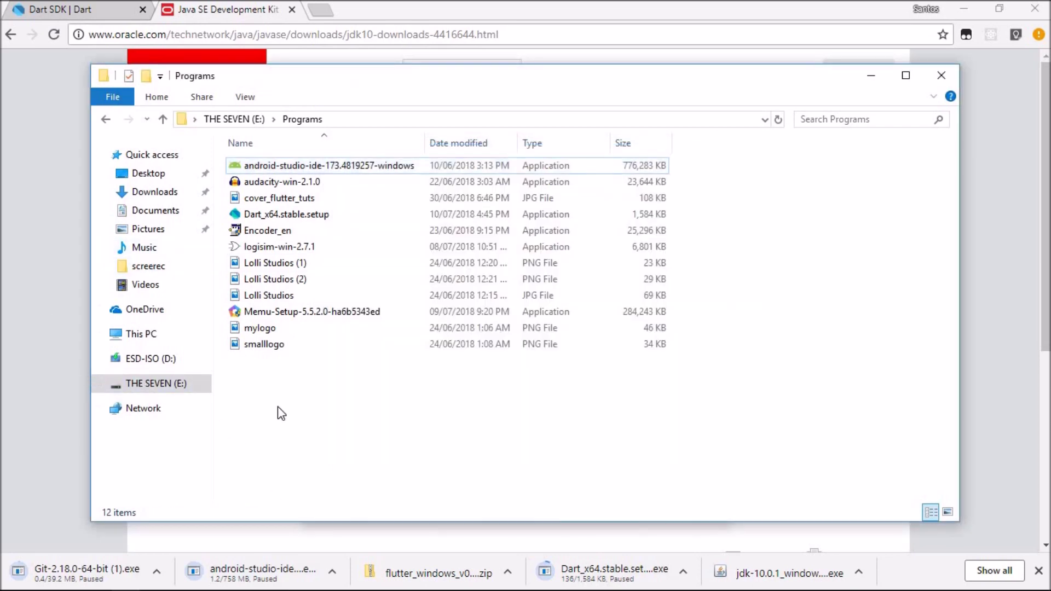
{"action": "key", "text": "alt+Tab"}
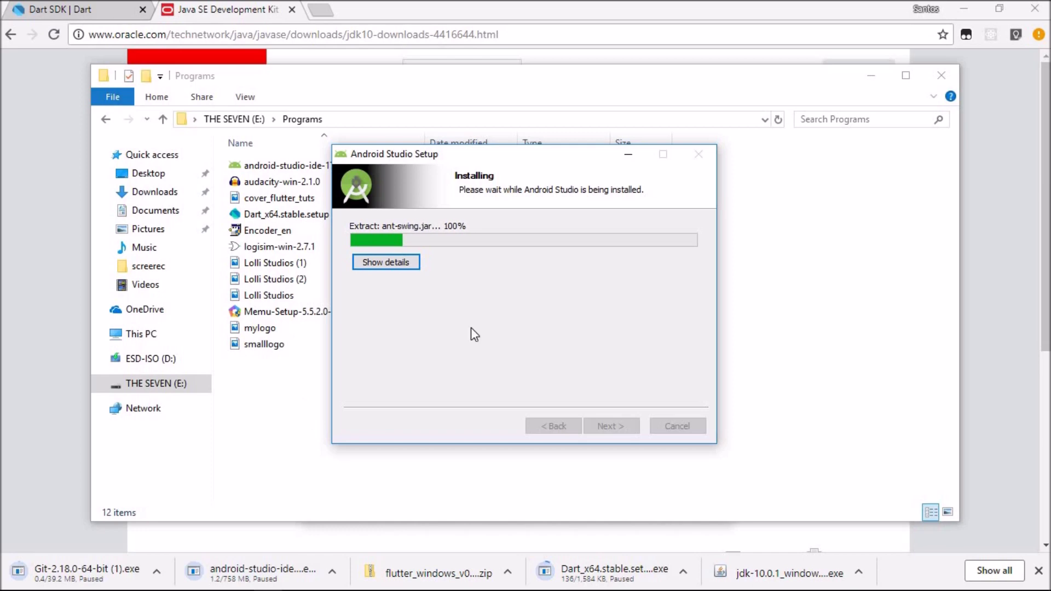
Minimize Android Studio Setup, run the Dart_x64.stable.setup installer from the Programs folder, and accept its license agreement.
{"action": "left_click", "coordinate": [626, 161]}
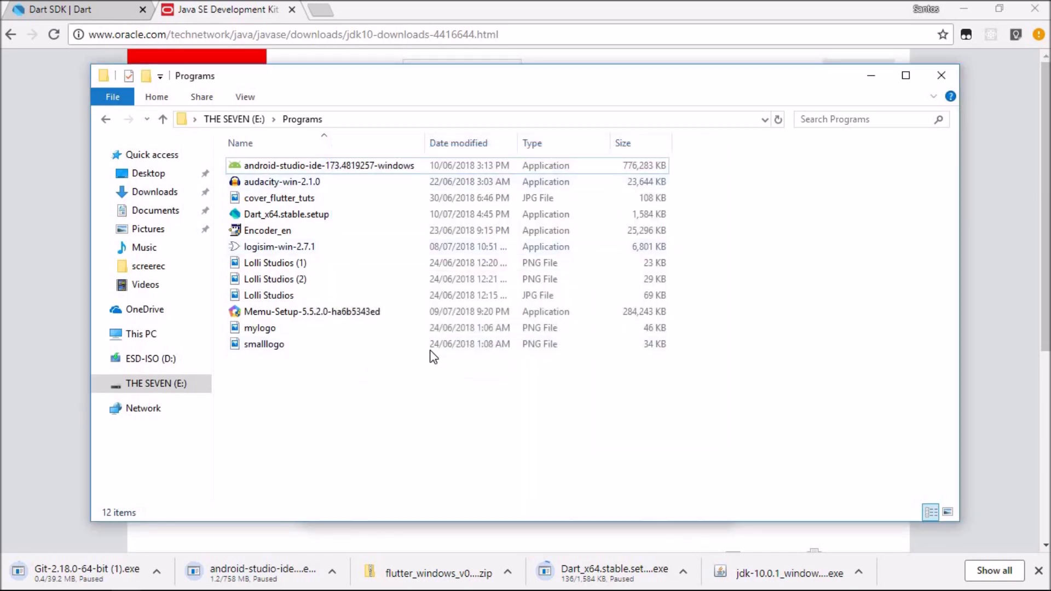
{"action": "double_click", "coordinate": [316, 217]}
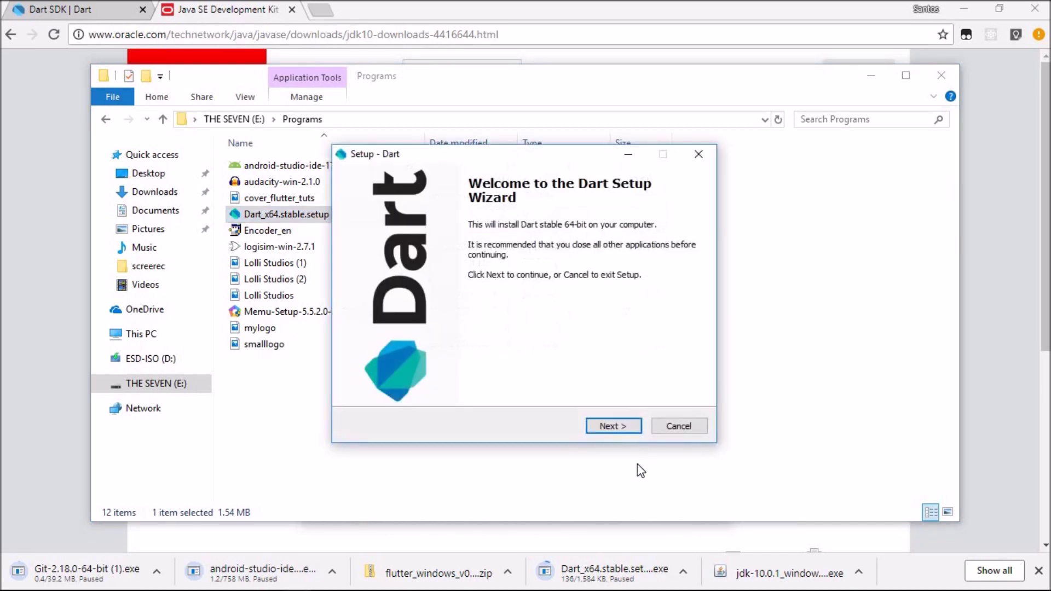
{"action": "left_click", "coordinate": [603, 427]}
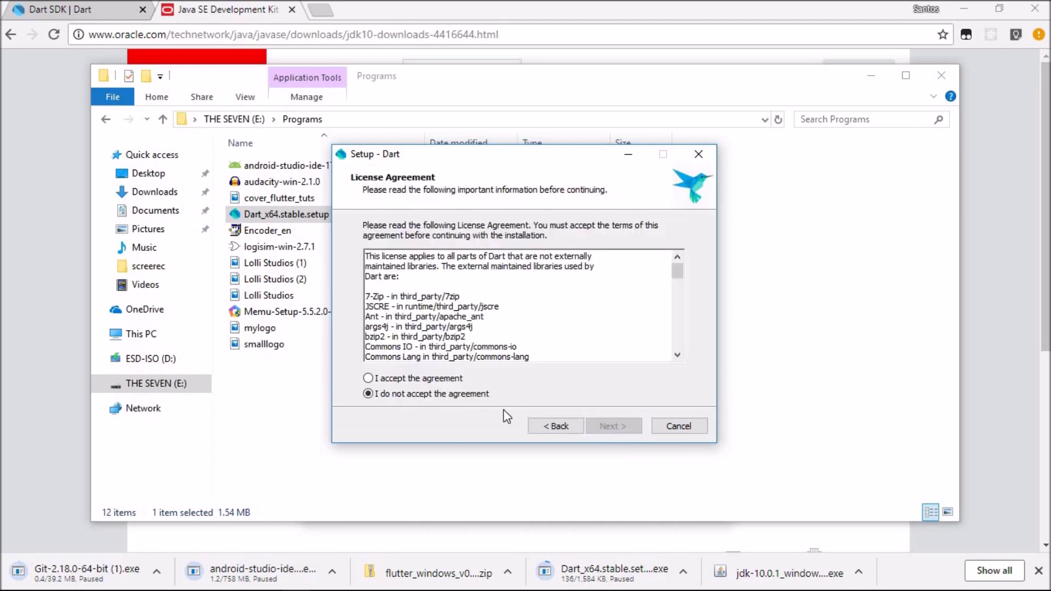
{"action": "scroll", "coordinate": [465, 317], "scroll_direction": "down", "scroll_amount": 5}
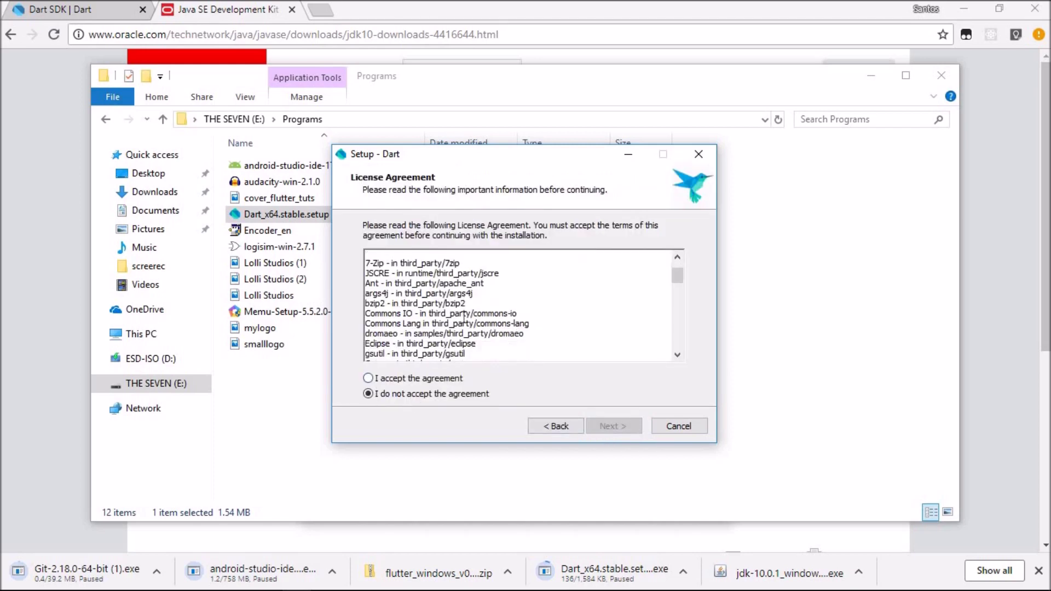
{"action": "scroll", "coordinate": [465, 317], "scroll_direction": "down", "scroll_amount": 10}
{"action": "left_click", "coordinate": [409, 377]}
{"action": "left_click", "coordinate": [612, 426]}
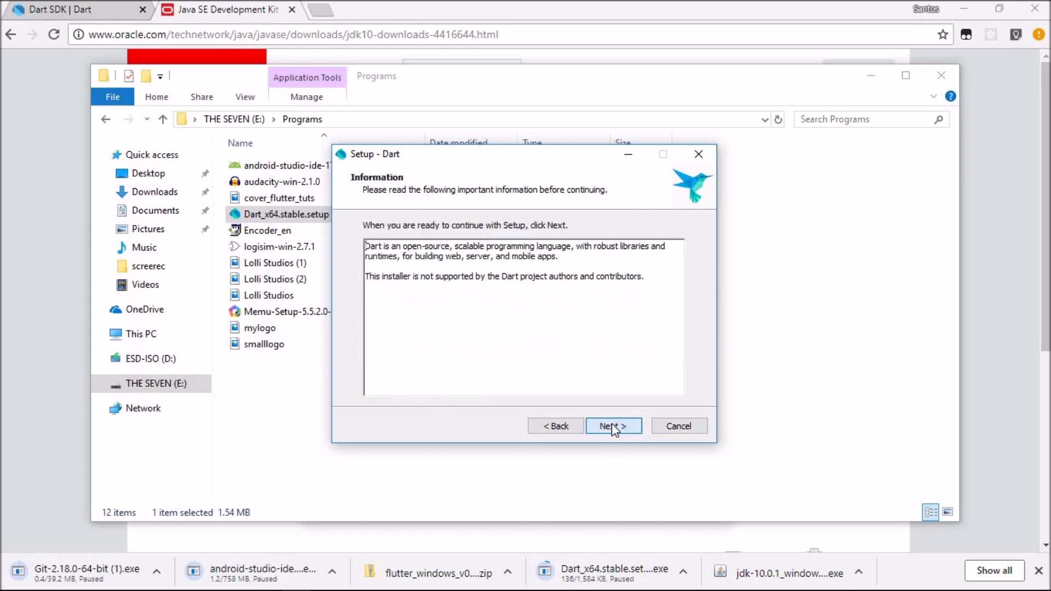
Start the Dart installation with the default destination and the Start Menu folder Dart, and minimize the setup window.
{"action": "left_click", "coordinate": [612, 424]}
{"action": "left_click", "coordinate": [612, 424]}
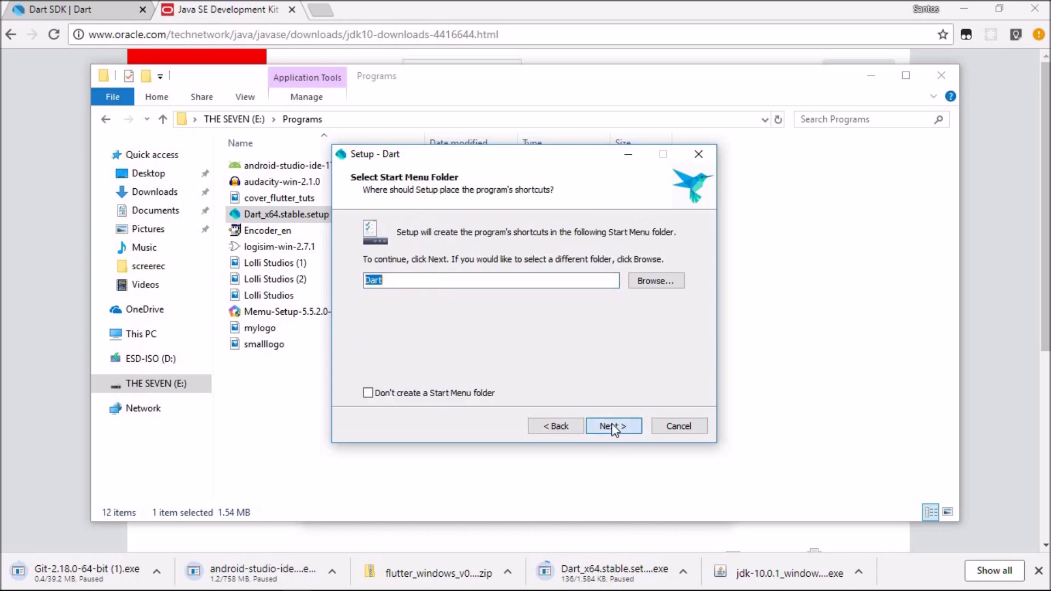
{"action": "left_click", "coordinate": [612, 425]}
{"action": "left_click", "coordinate": [612, 425]}
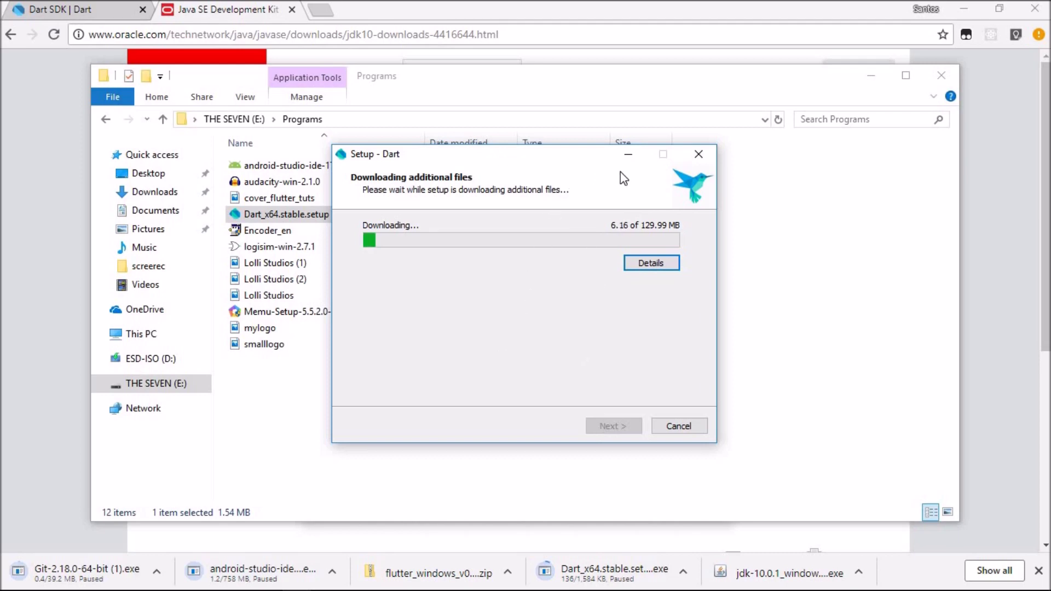
{"action": "left_click", "coordinate": [630, 155]}
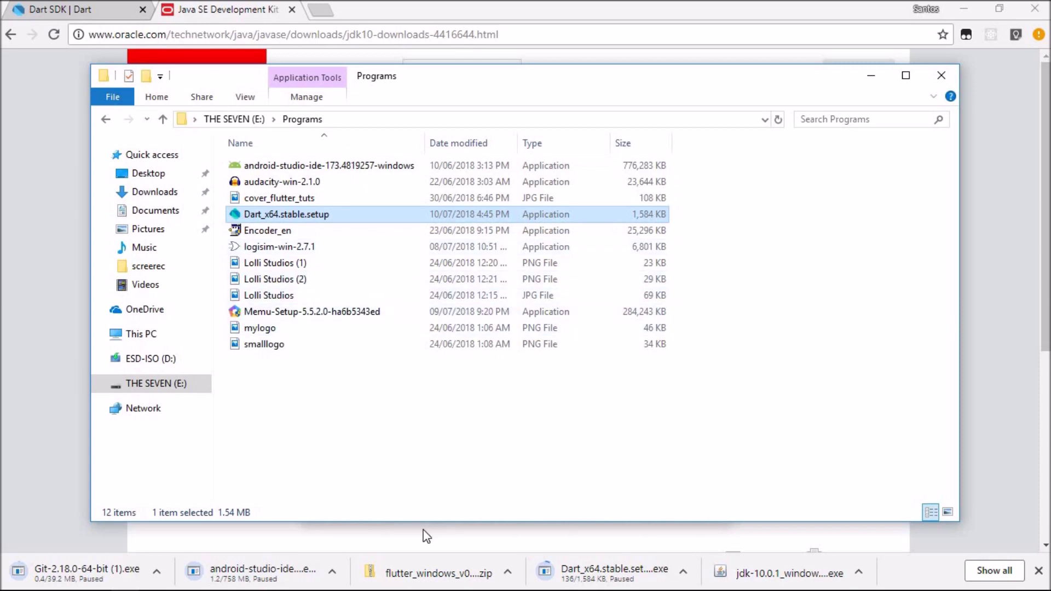
Close File Explorer, return to the Android Studio Setup window, and finish the installer.
{"action": "left_click", "coordinate": [442, 583]}
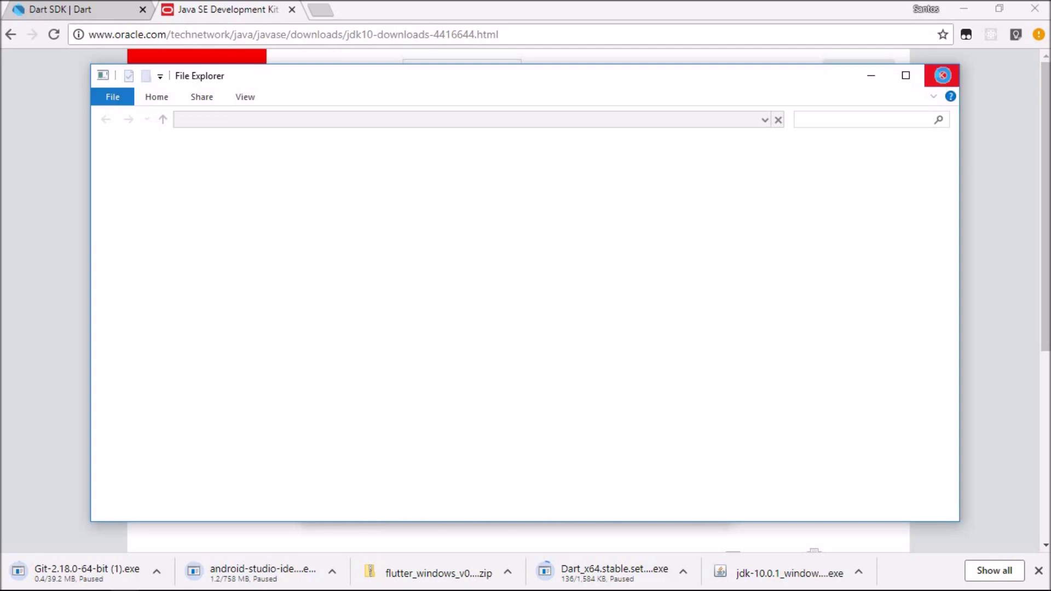
{"action": "left_click", "coordinate": [943, 75]}
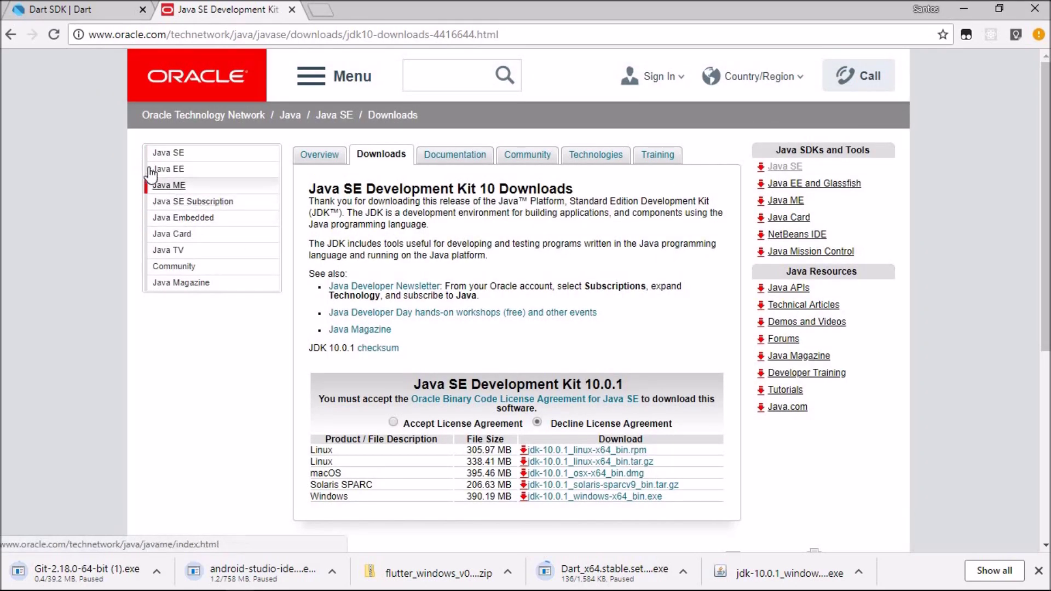
{"action": "mouse_move", "coordinate": [385, 585]}
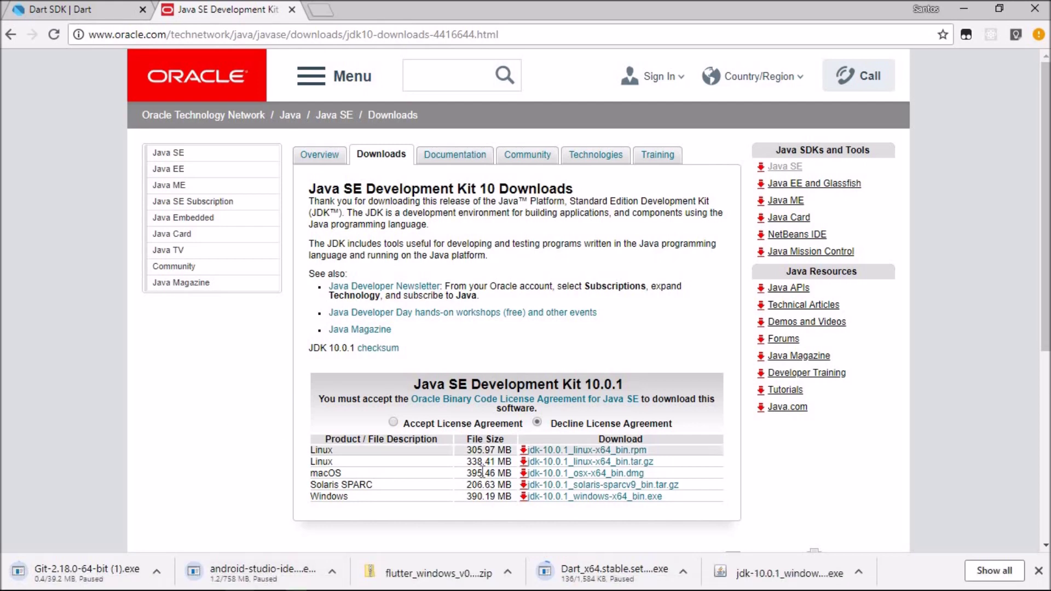
{"action": "key", "text": "alt+Tab"}
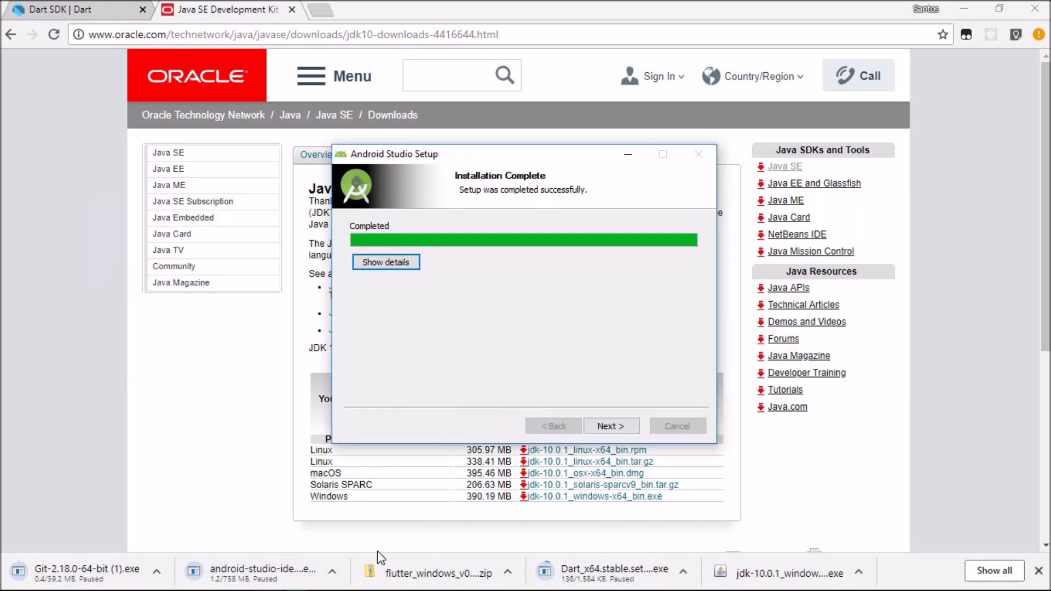
{"action": "left_click", "coordinate": [605, 426]}
{"action": "left_click", "coordinate": [609, 427]}
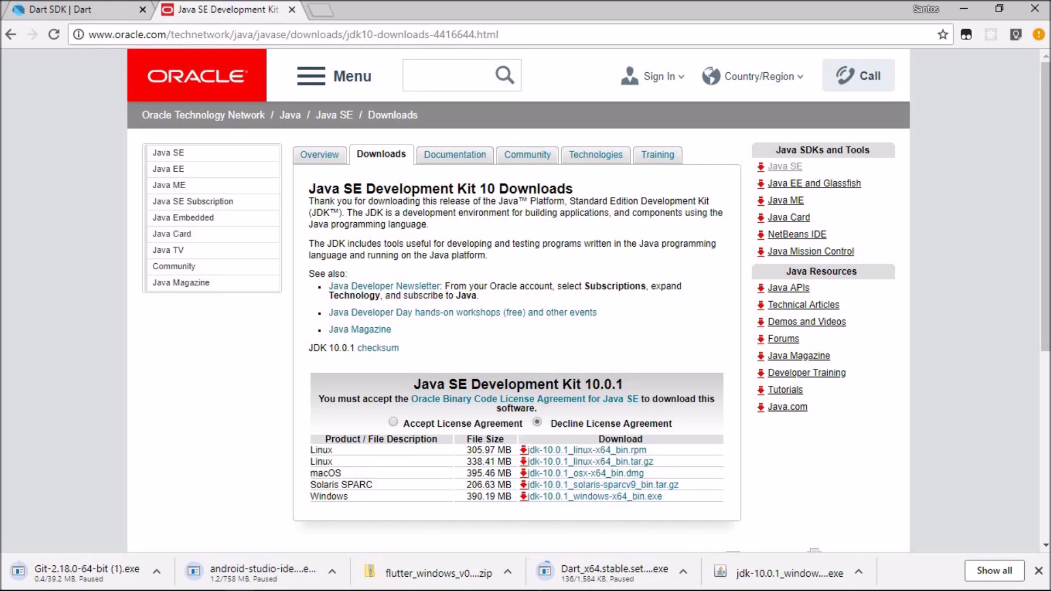
Bring the Dart setup window back up, proceed past its information page, and finish the wizard.
{"action": "mouse_move", "coordinate": [504, 585]}
{"action": "left_click", "coordinate": [268, 580]}
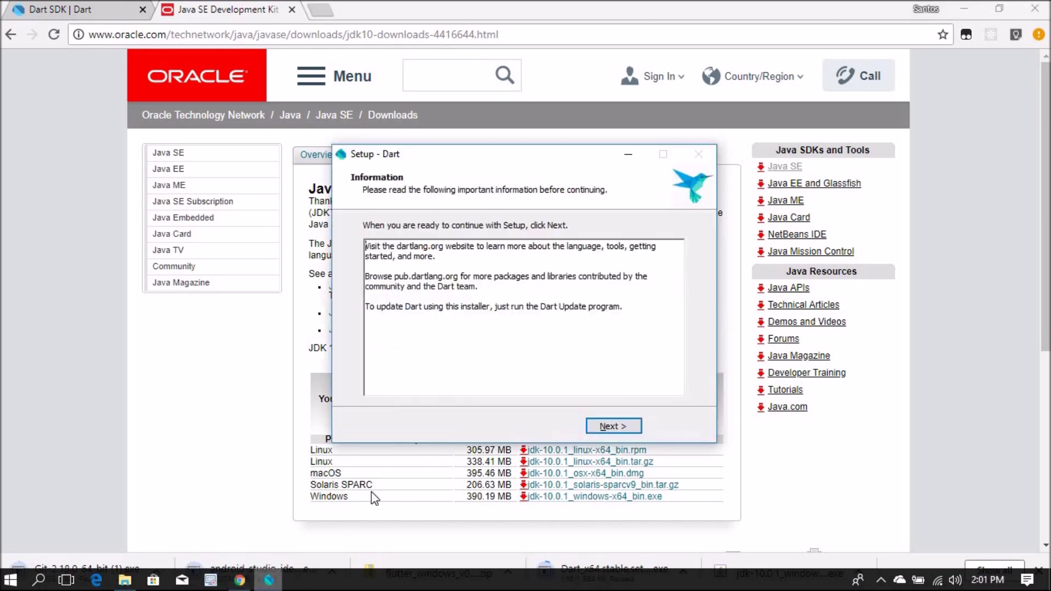
{"action": "left_click", "coordinate": [608, 427]}
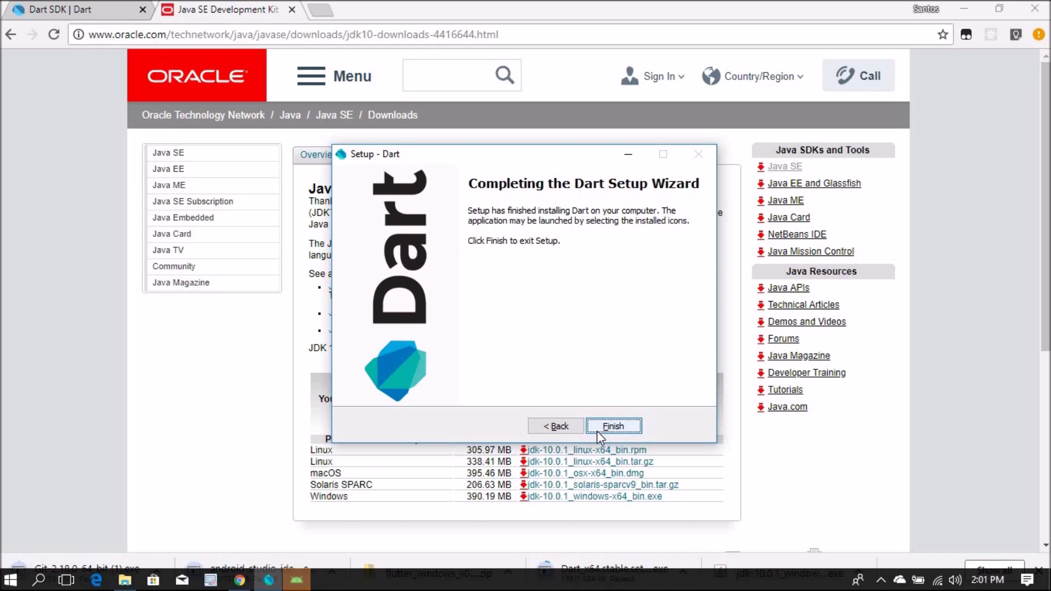
{"action": "left_click", "coordinate": [612, 426]}
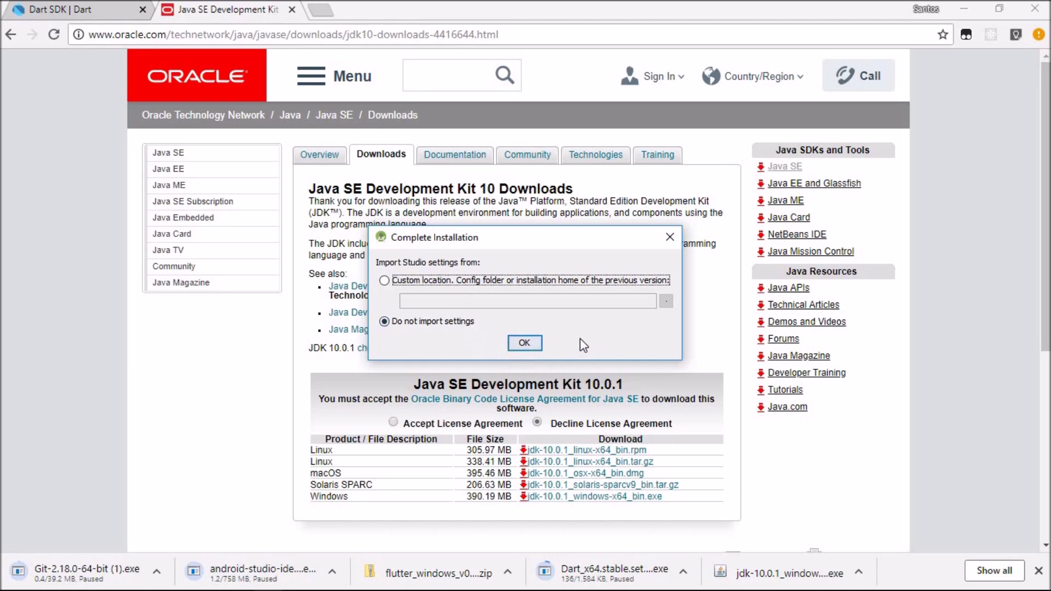
Complete Android Studio's first-run setup without importing settings, using the Standard install type and the Darcula theme.
{"action": "left_click", "coordinate": [526, 346]}
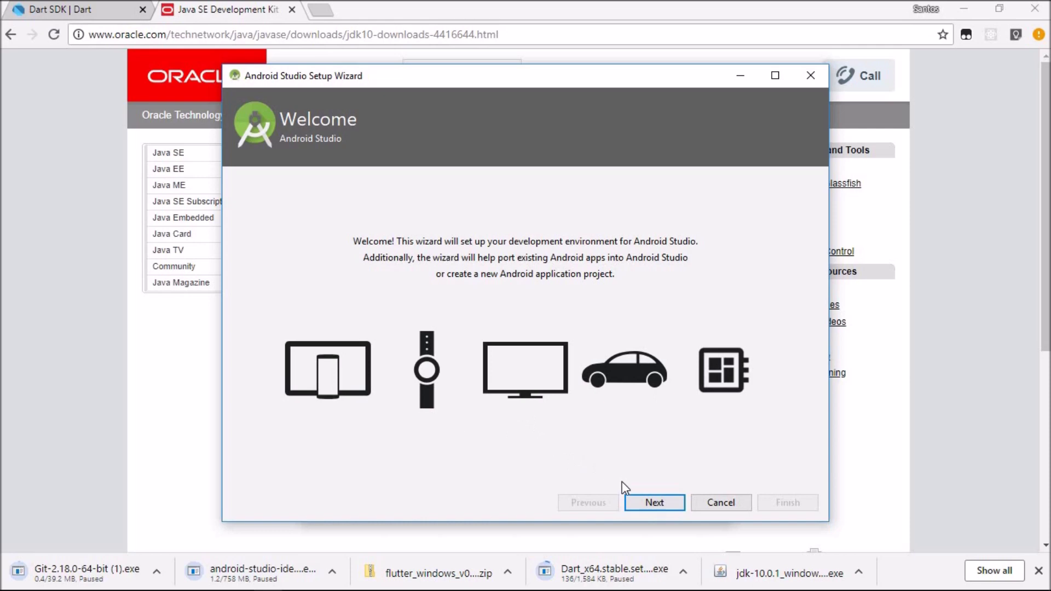
{"action": "left_click", "coordinate": [655, 502]}
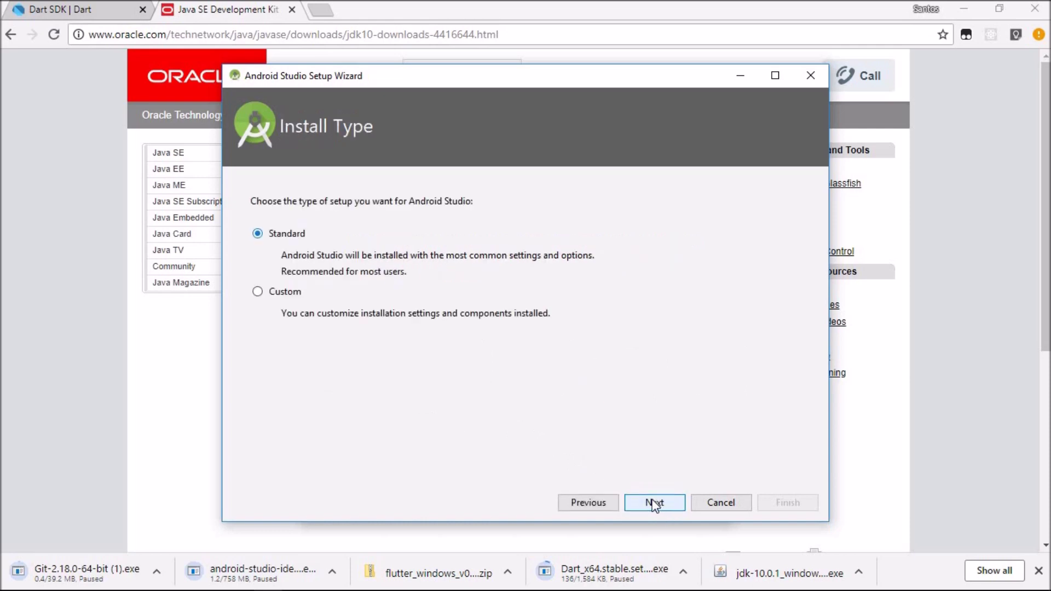
{"action": "left_click", "coordinate": [653, 504]}
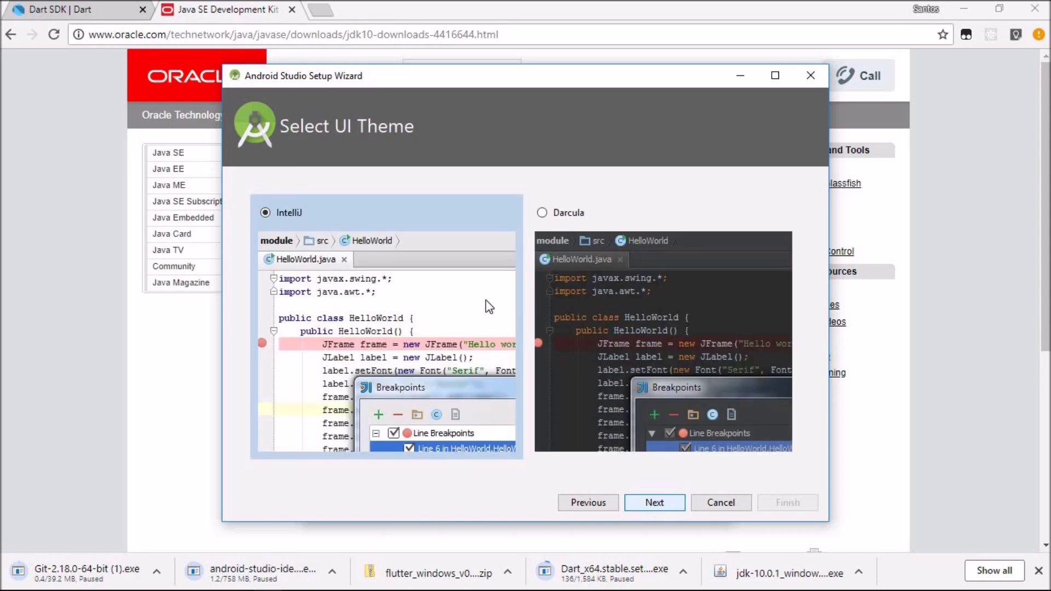
{"action": "left_click", "coordinate": [612, 315]}
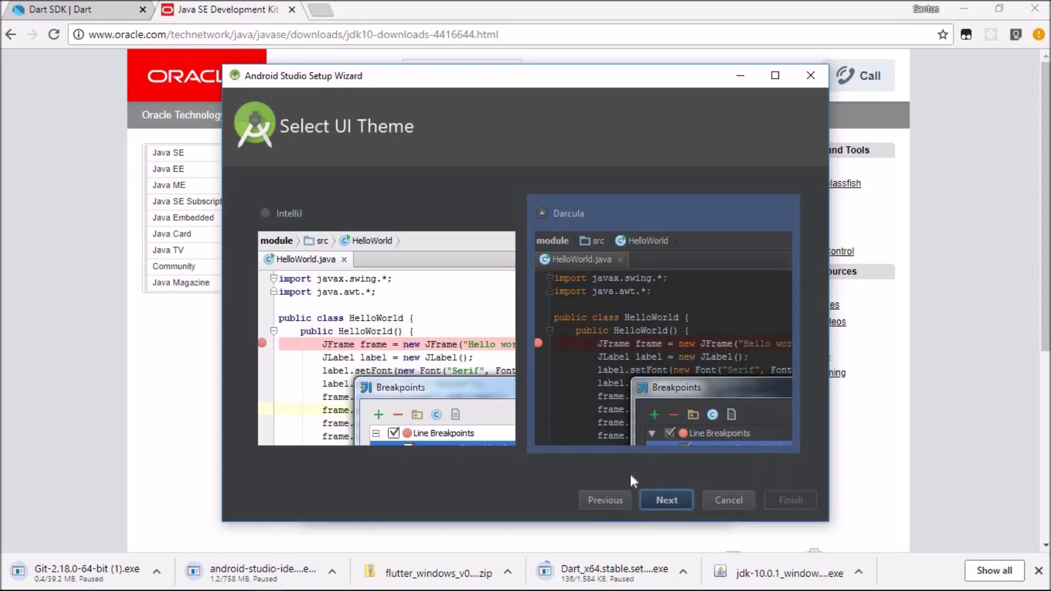
{"action": "left_click", "coordinate": [662, 500]}
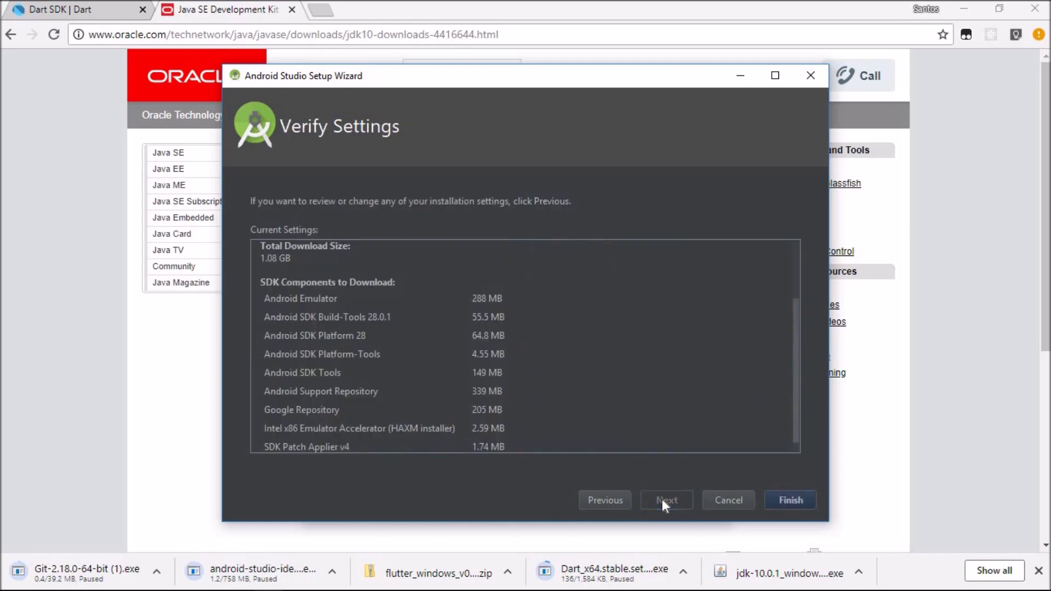
{"action": "left_click", "coordinate": [796, 499]}
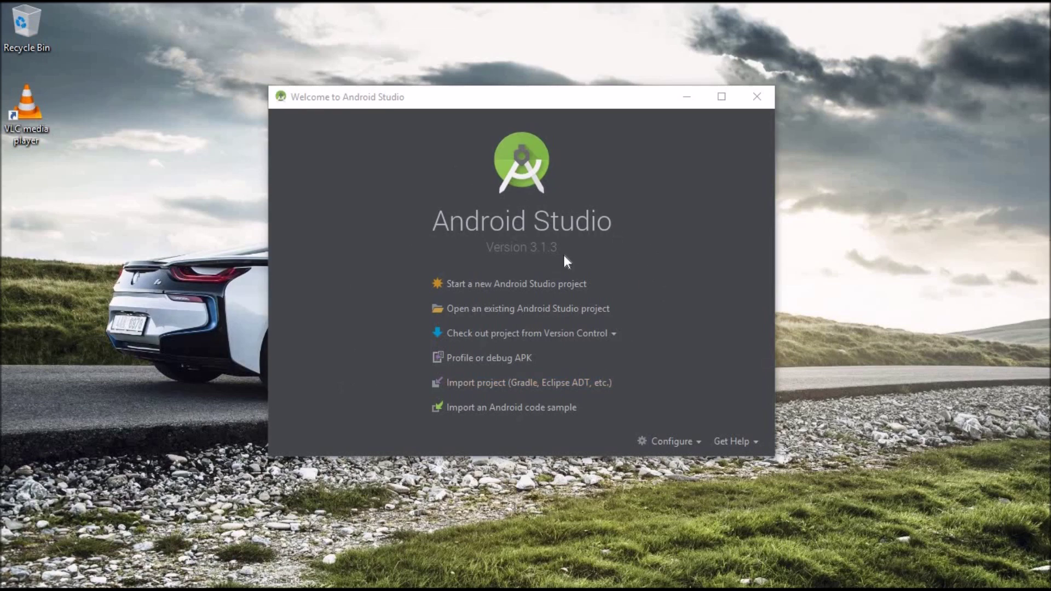
Open the Plugins configuration from the Android Studio welcome screen and browse the plugin repositories.
{"action": "left_click", "coordinate": [668, 447]}
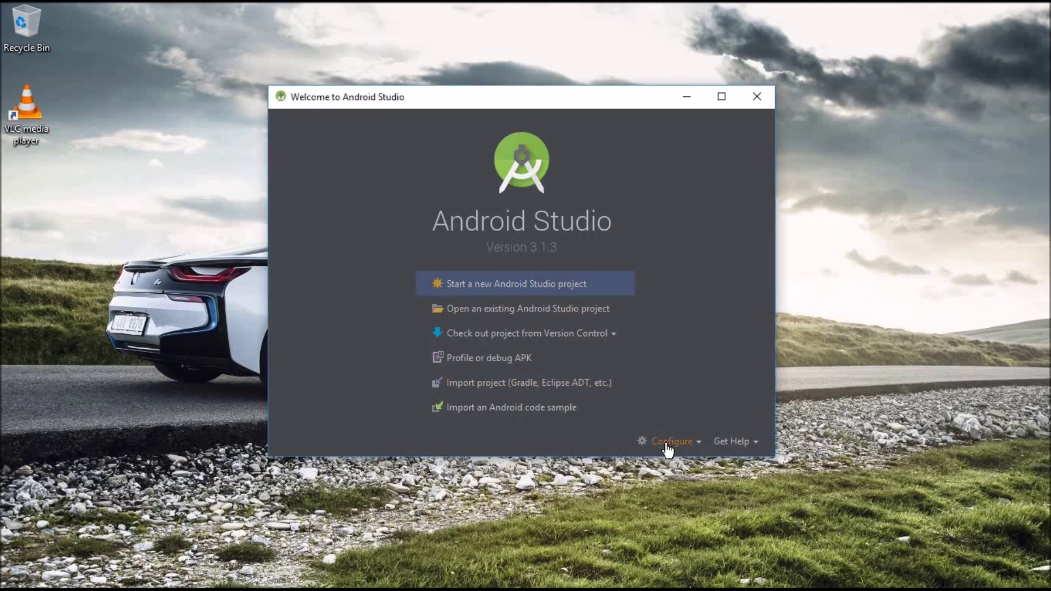
{"action": "left_click", "coordinate": [667, 446]}
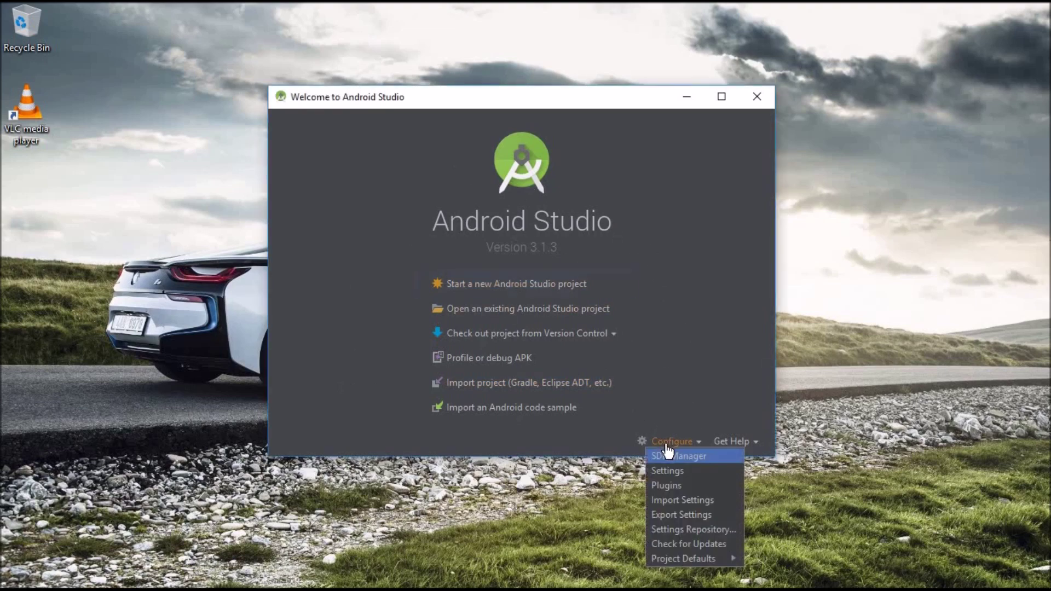
{"action": "left_click", "coordinate": [687, 485]}
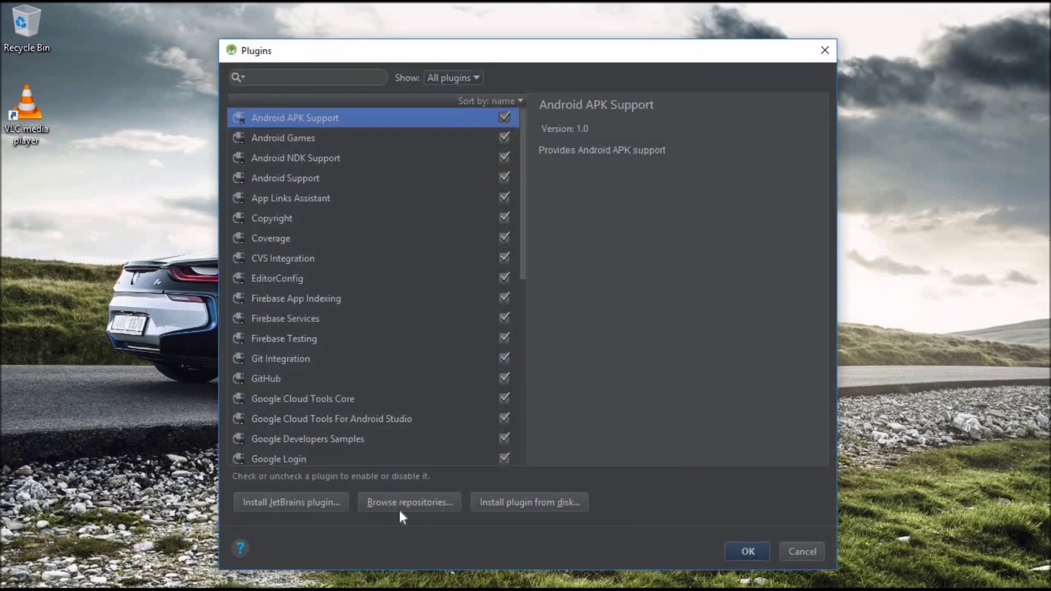
{"action": "left_click", "coordinate": [400, 505]}
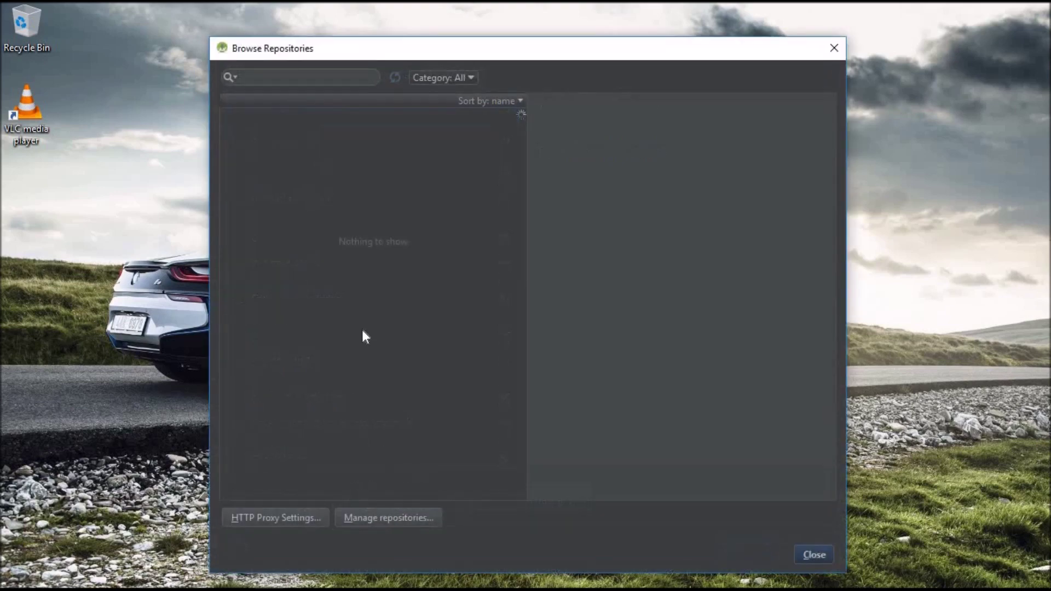
Search the plugin repositories for dart and install the Dart language plugin.
{"action": "left_click", "coordinate": [302, 77]}
{"action": "type", "text": "da"}
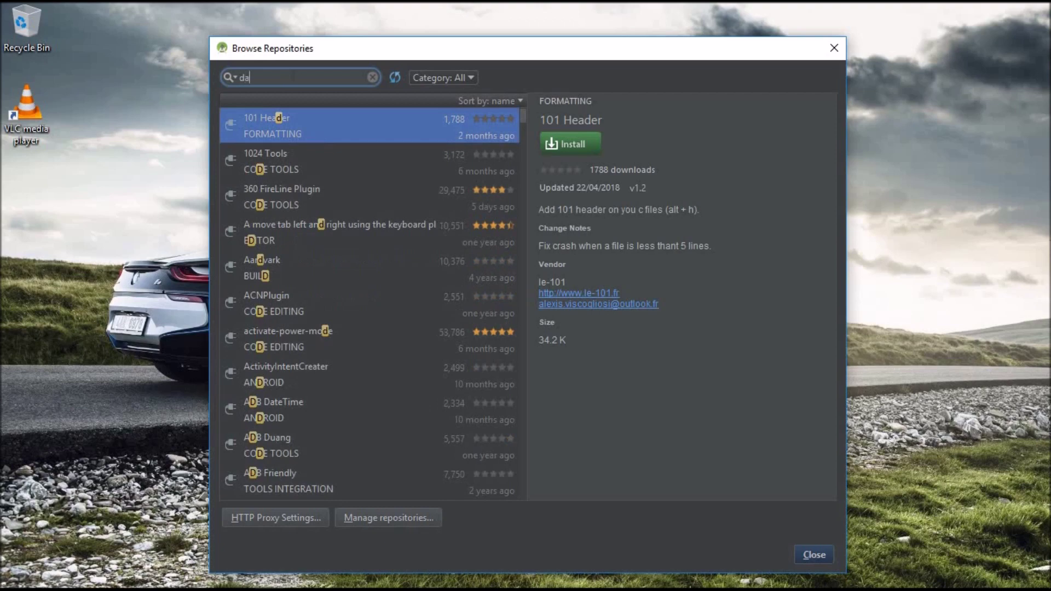
{"action": "type", "text": "r"}
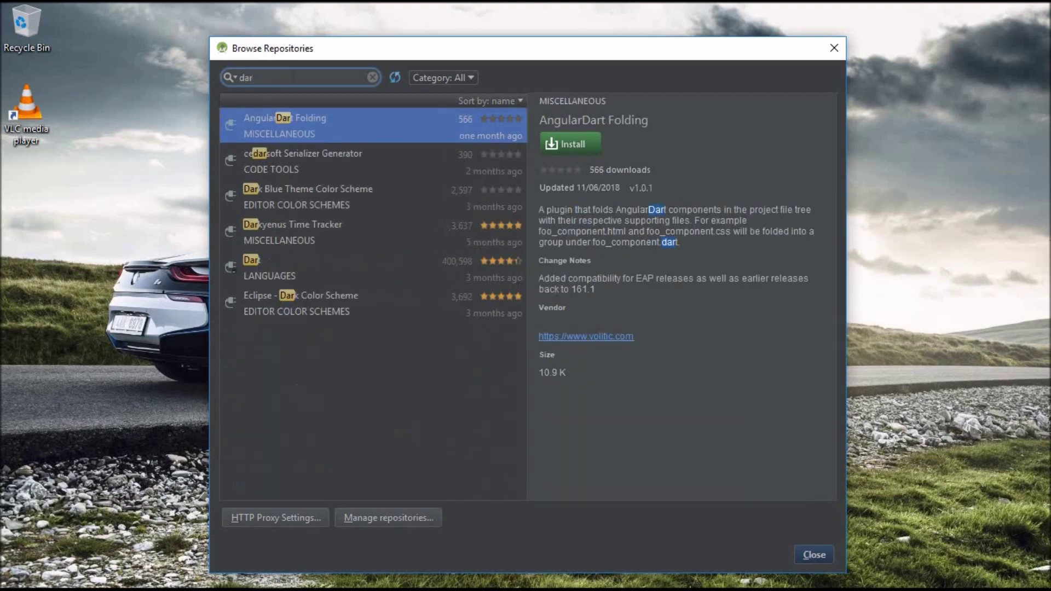
{"action": "type", "text": "t"}
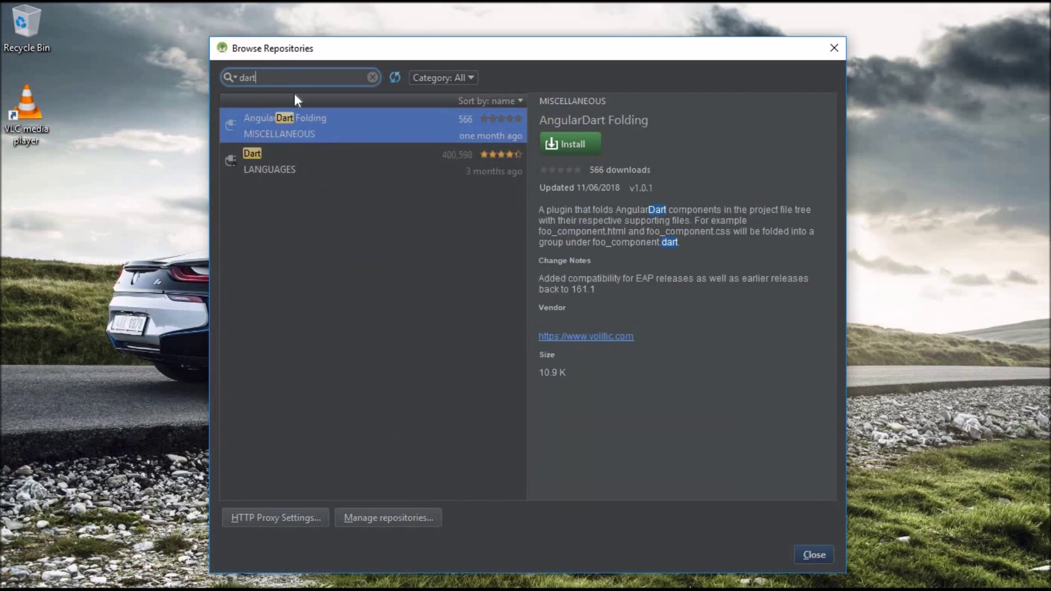
{"action": "left_click", "coordinate": [287, 167]}
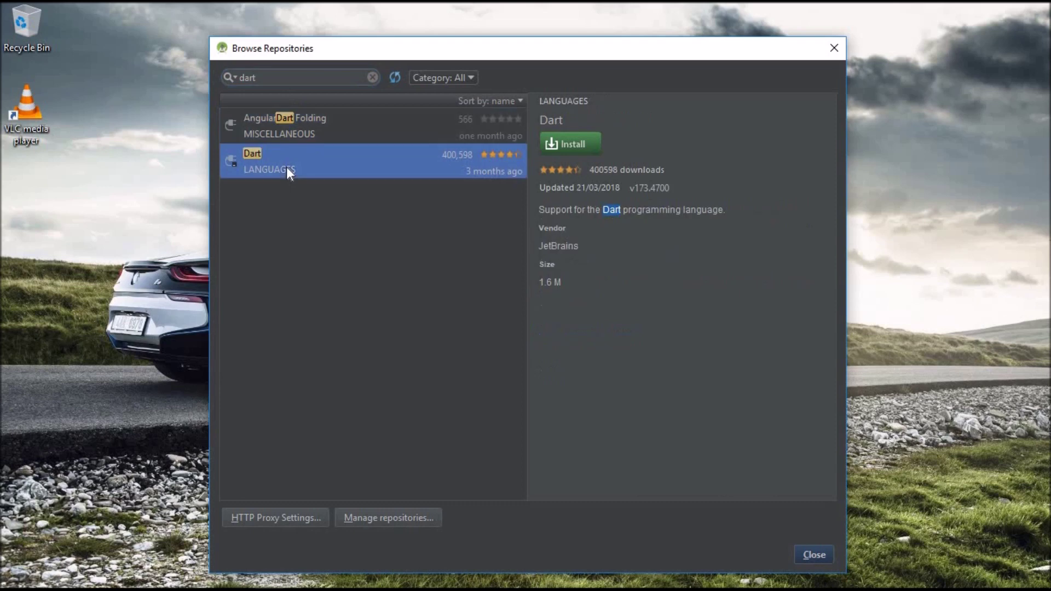
{"action": "left_click", "coordinate": [569, 151]}
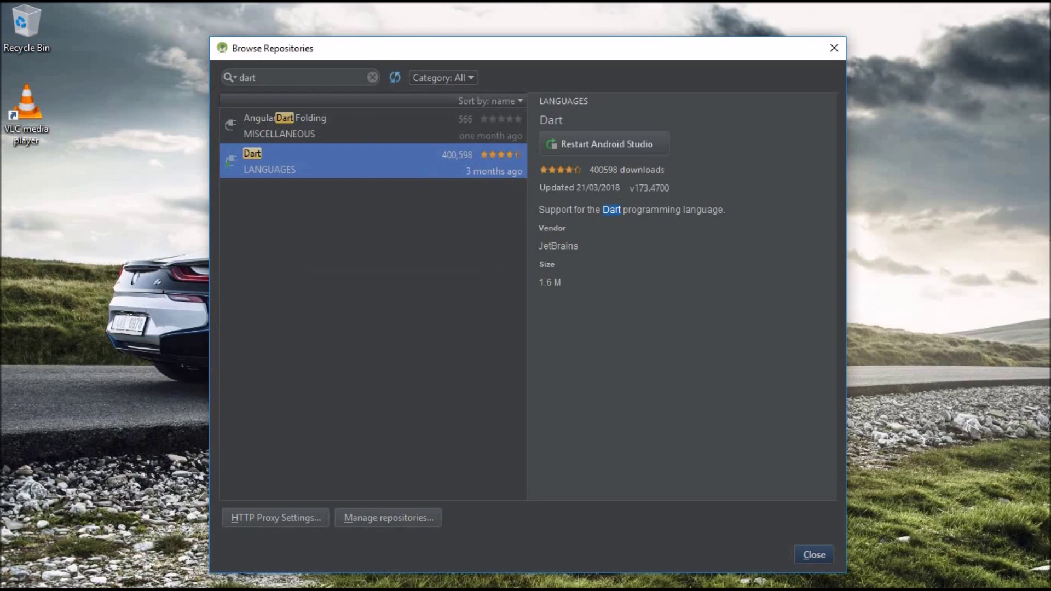
Search the plugin repositories for flutt and install the Flutter language plugin.
{"action": "left_click", "coordinate": [255, 77]}
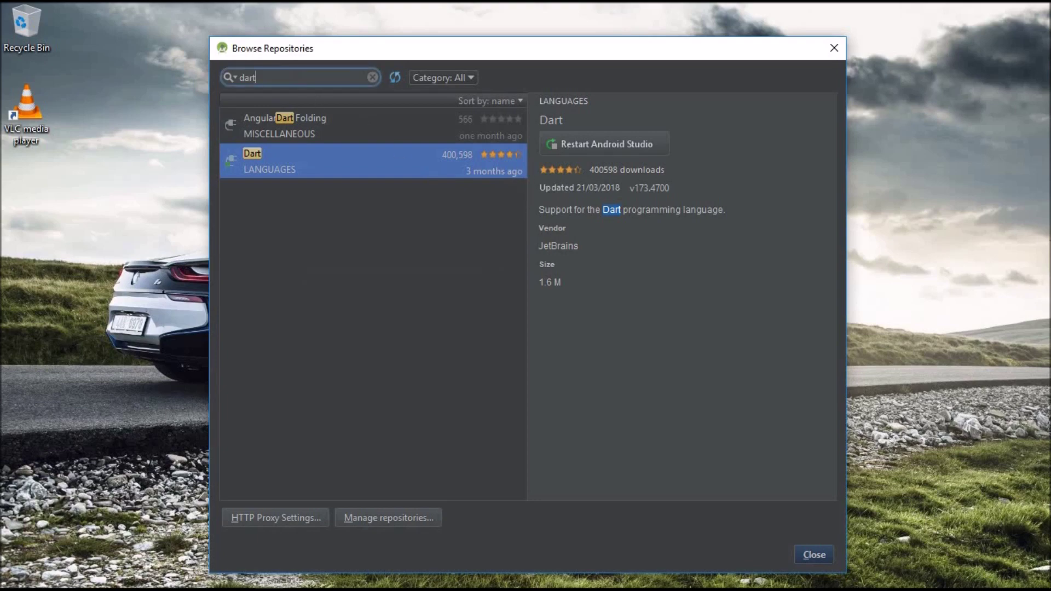
{"action": "key", "text": "BackSpace"}
{"action": "key", "text": "BackSpace"}
{"action": "key", "text": "BackSpace"}
{"action": "key", "text": "BackSpace"}
{"action": "type", "text": "f"}
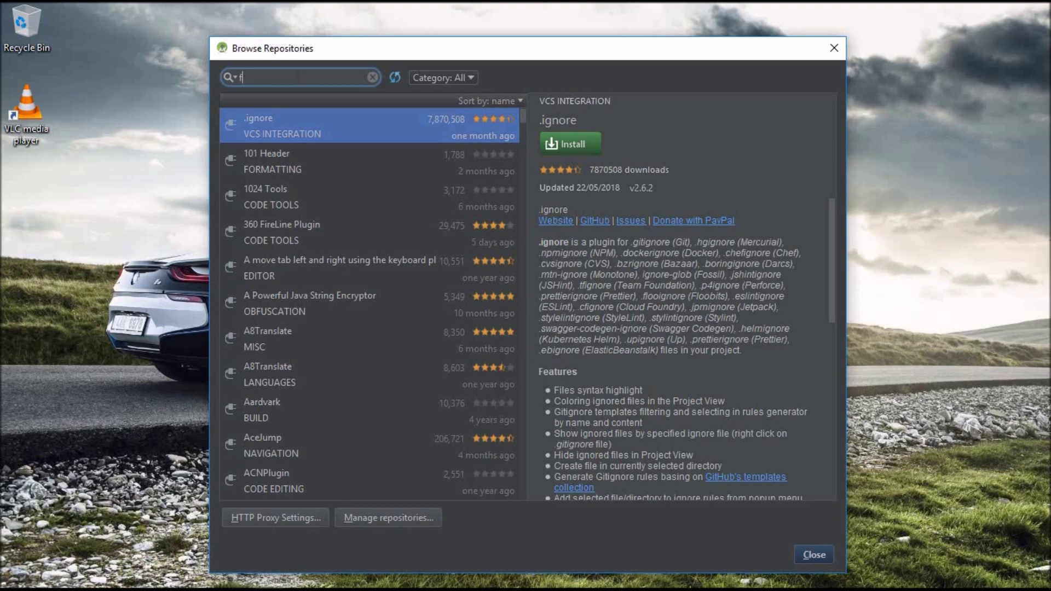
{"action": "type", "text": "lut"}
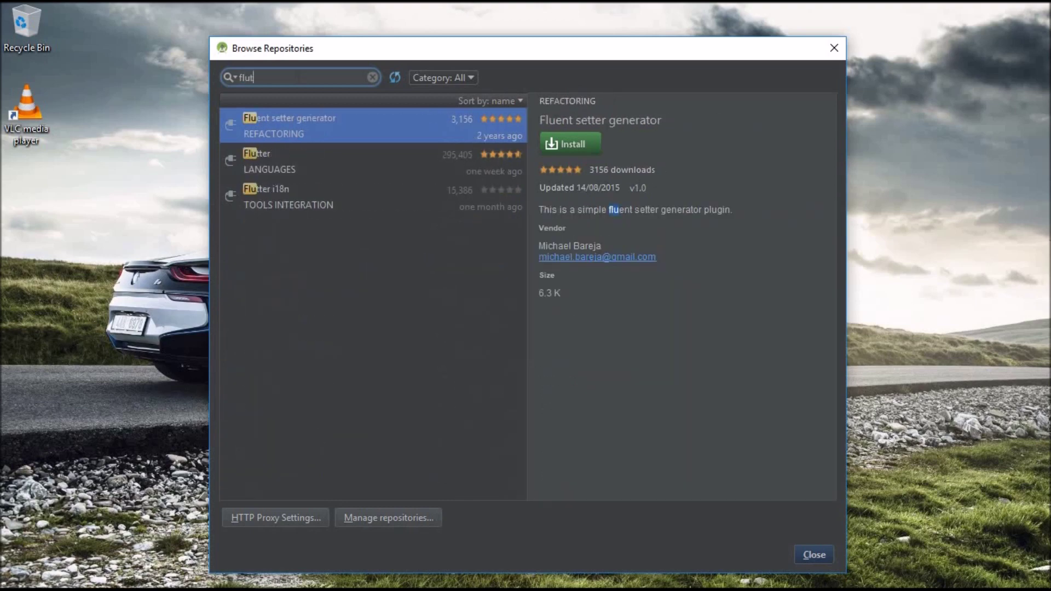
{"action": "type", "text": "t"}
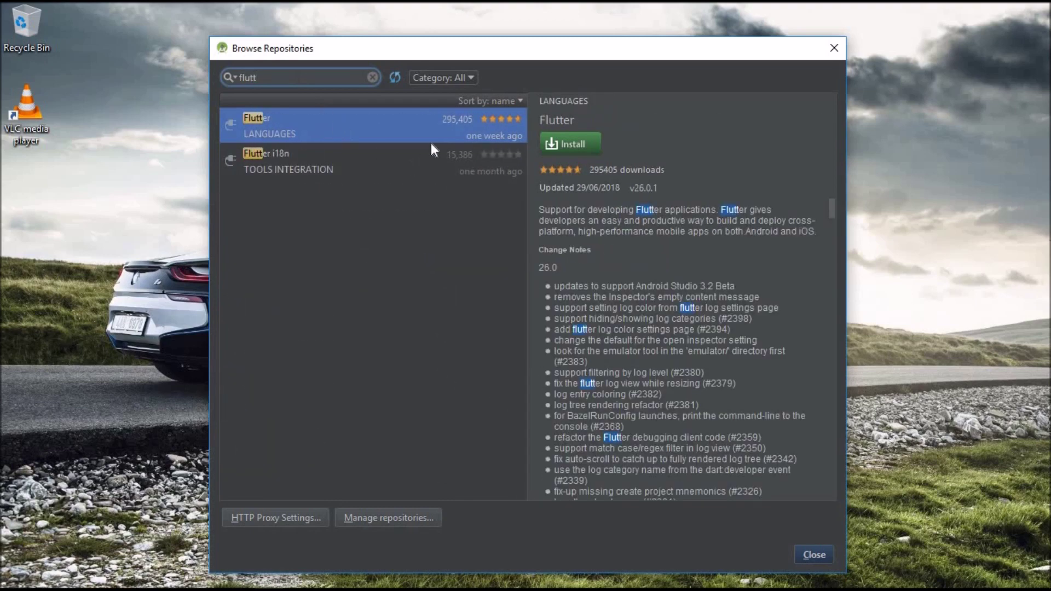
{"action": "left_click", "coordinate": [570, 146]}
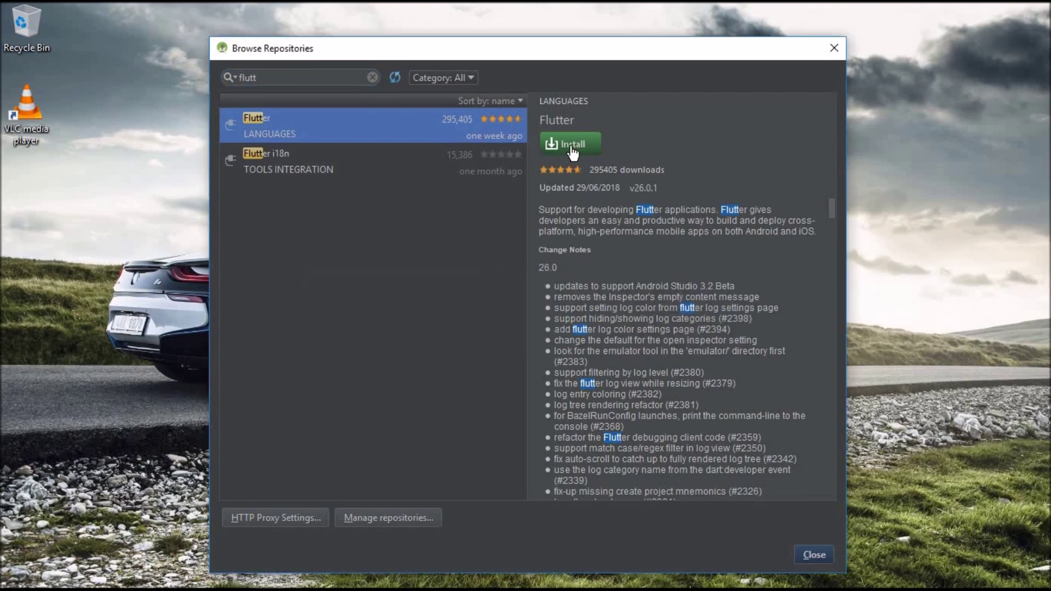
Leave the repository browser, accept the plugin changes and restart Android Studio to activate them.
{"action": "key", "text": "Escape"}
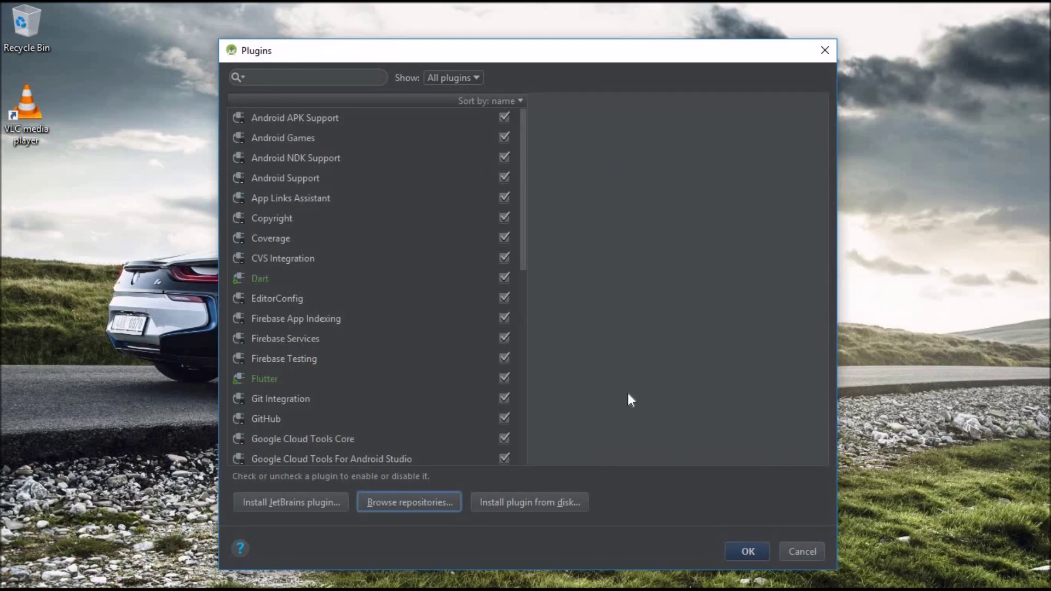
{"action": "left_click", "coordinate": [745, 551]}
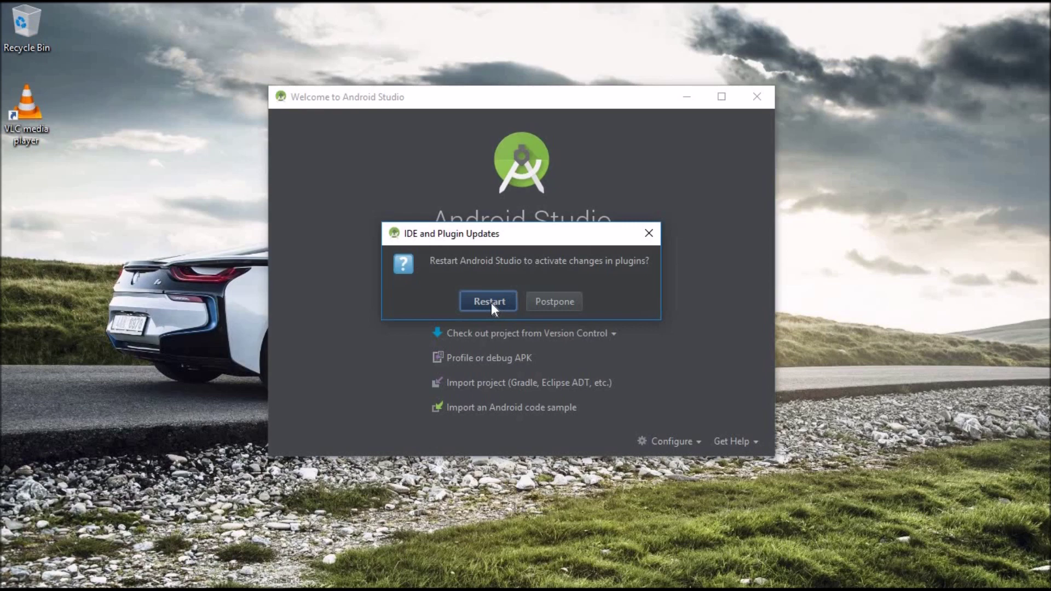
{"action": "left_click", "coordinate": [491, 303]}
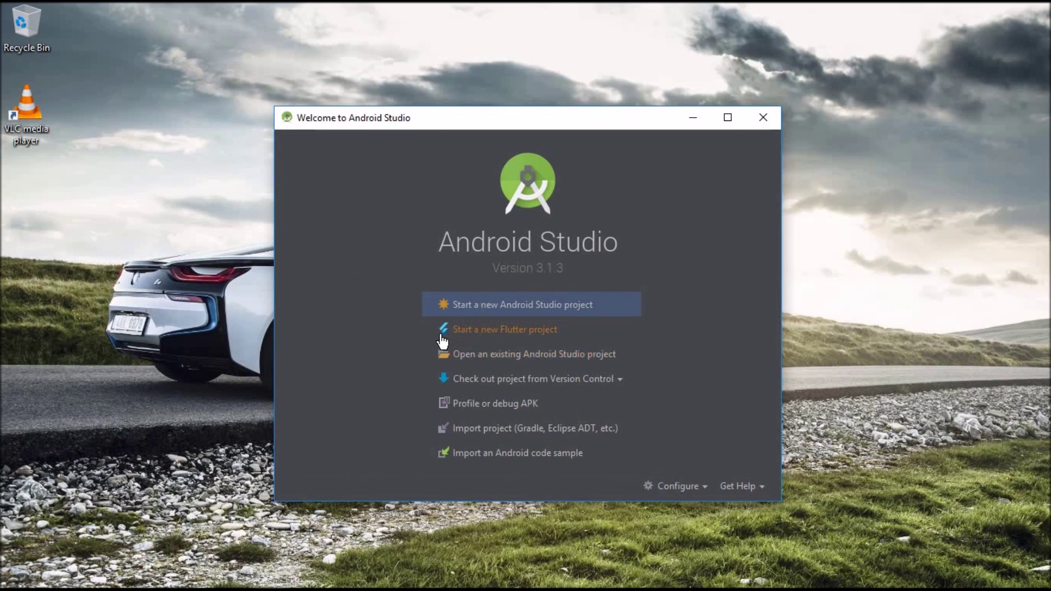
Start a new Flutter project of the Flutter Application type and proceed to its configuration page.
{"action": "left_click", "coordinate": [521, 331]}
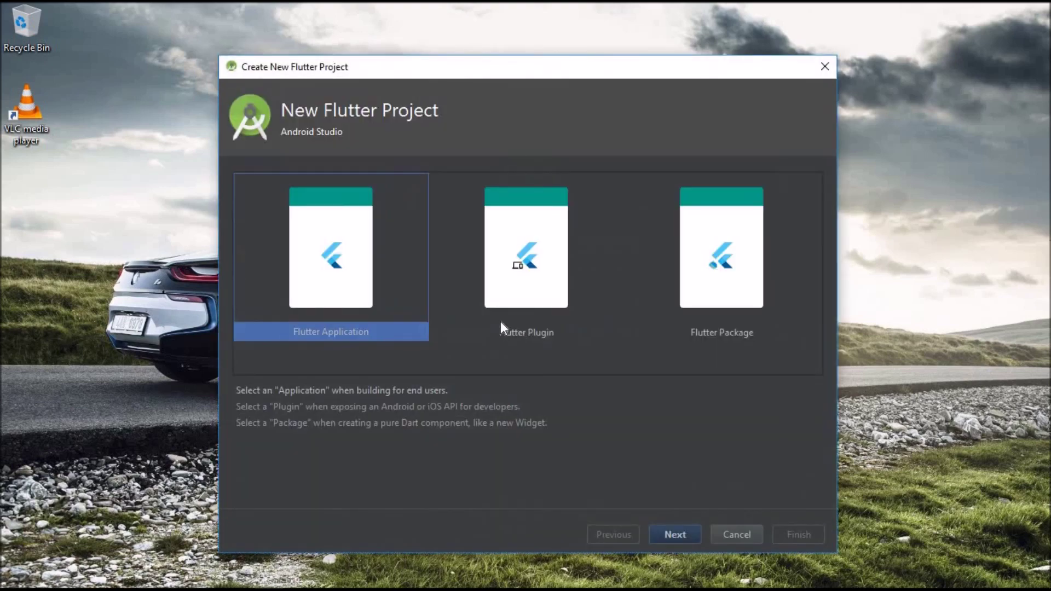
{"action": "left_click", "coordinate": [671, 535]}
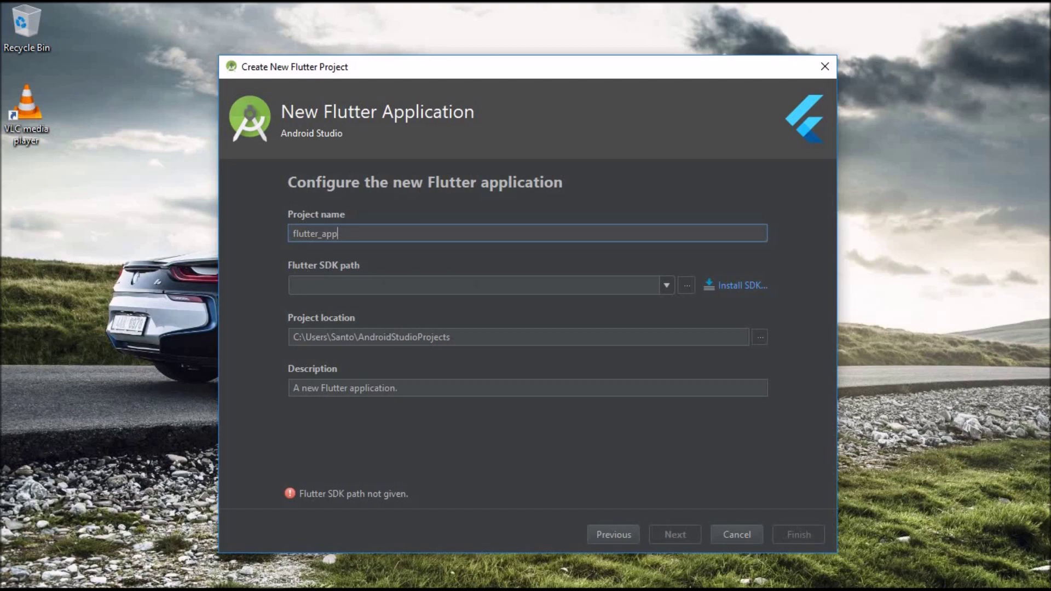
Switch to the browser, open the downloaded flutter_windows_v0.5.1-beta.zip in WinRAR, and clear away the browser window and purchase notice.
{"action": "key", "text": "alt+Tab"}
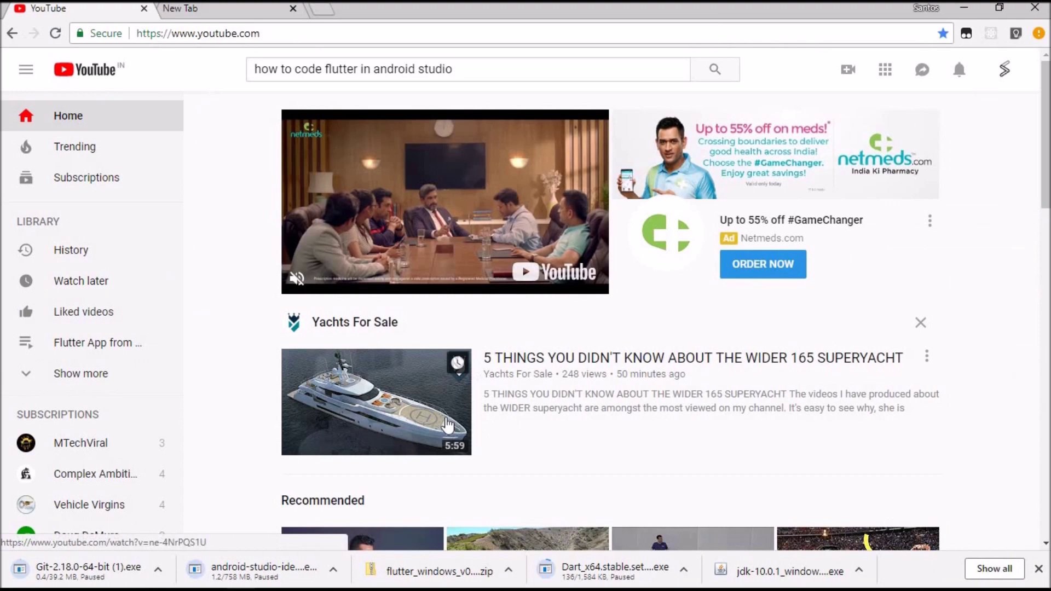
{"action": "left_click", "coordinate": [435, 573]}
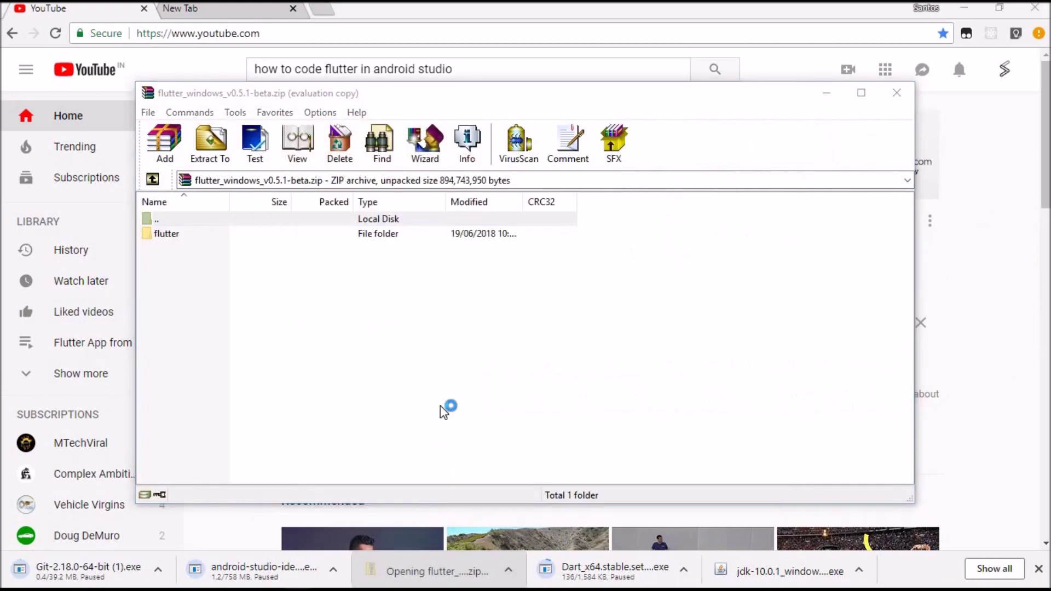
{"action": "left_click", "coordinate": [968, 11]}
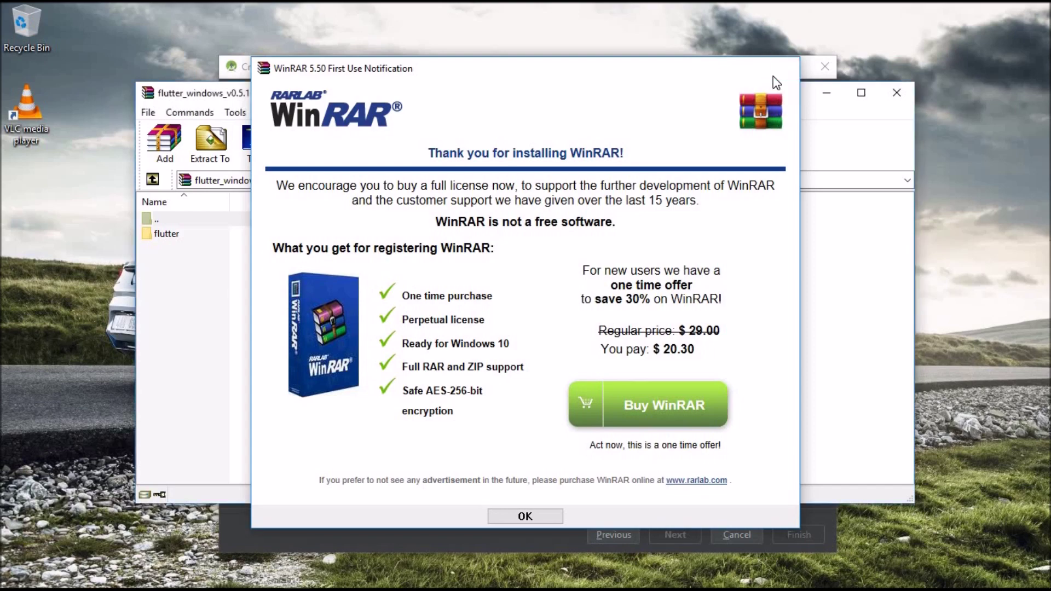
{"action": "left_click", "coordinate": [777, 78]}
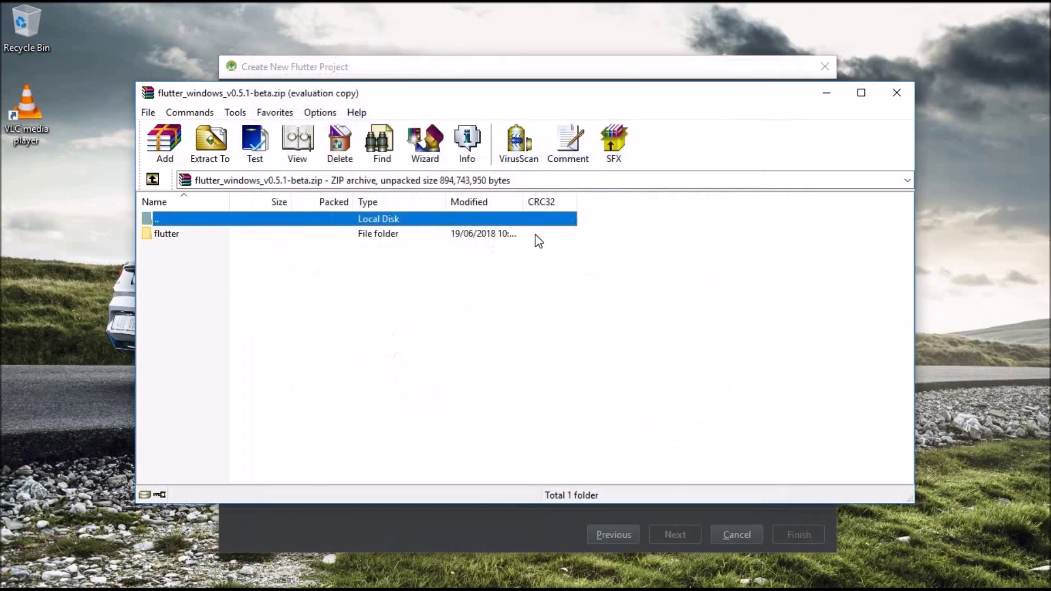
Extract the flutter folder from the archive to C:\Program Files.
{"action": "left_click", "coordinate": [266, 237]}
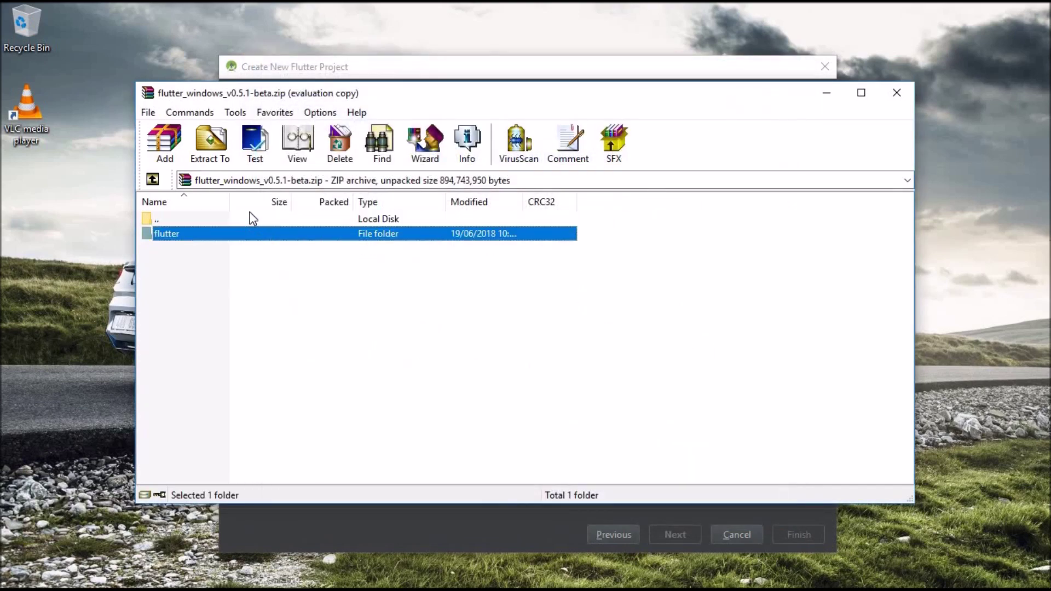
{"action": "left_click", "coordinate": [214, 153]}
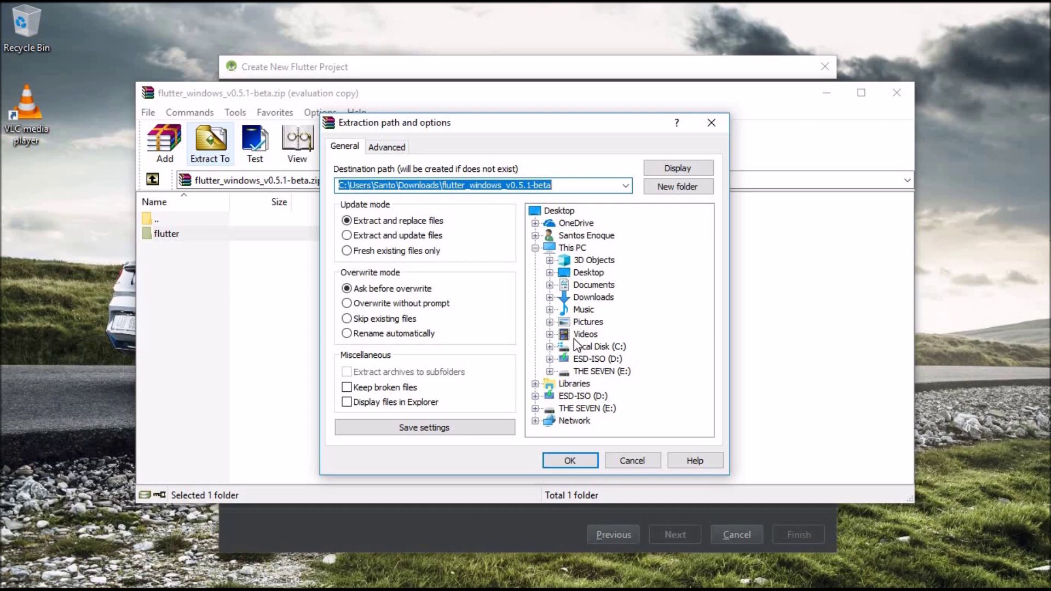
{"action": "left_click", "coordinate": [550, 346]}
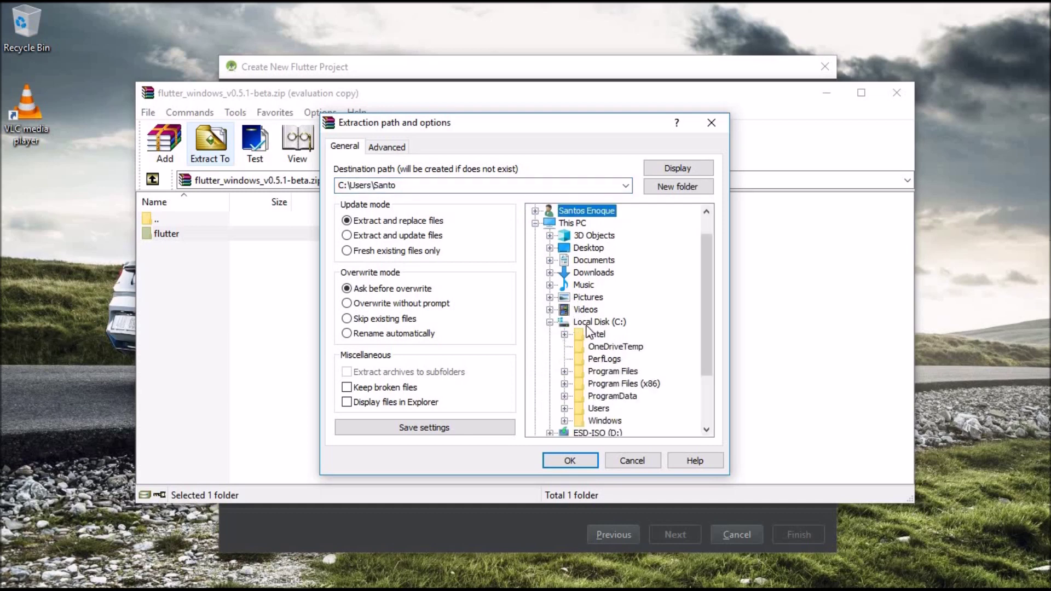
{"action": "left_click", "coordinate": [564, 372]}
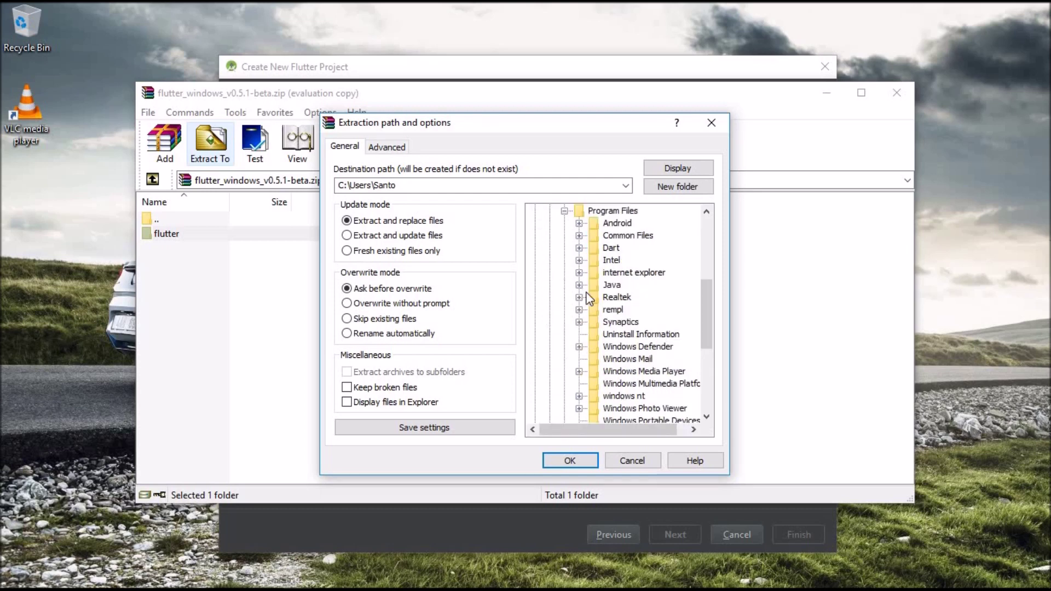
{"action": "scroll", "coordinate": [588, 299], "scroll_direction": "up", "scroll_amount": 1}
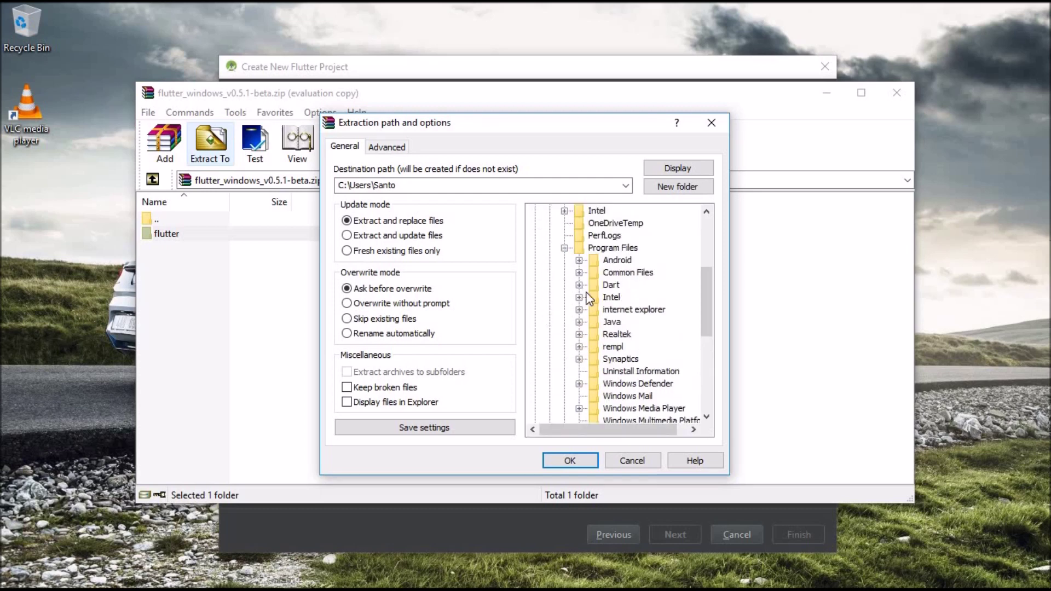
{"action": "left_click", "coordinate": [577, 251]}
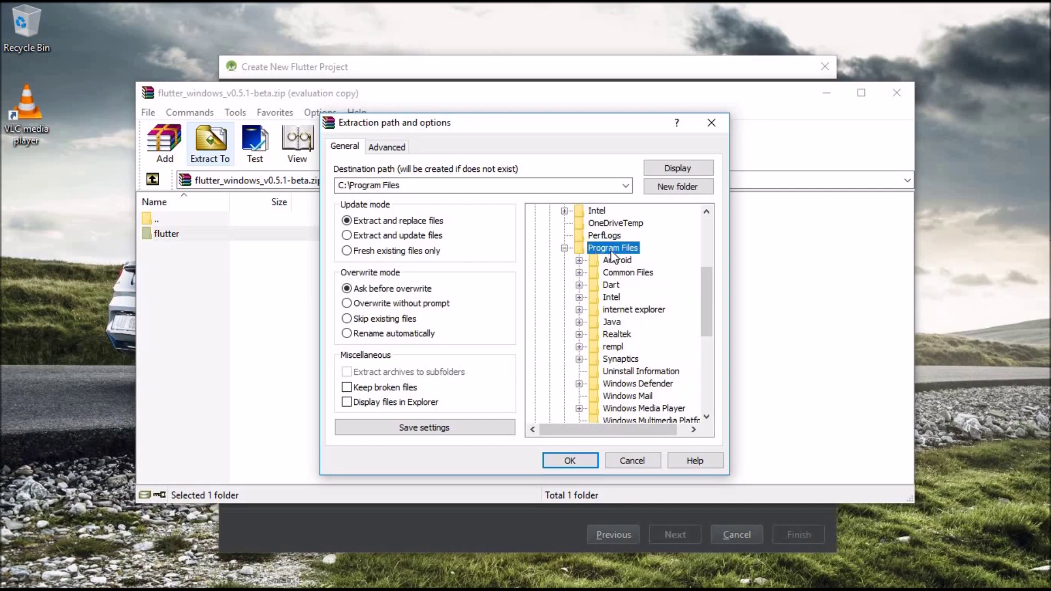
{"action": "left_click", "coordinate": [570, 461]}
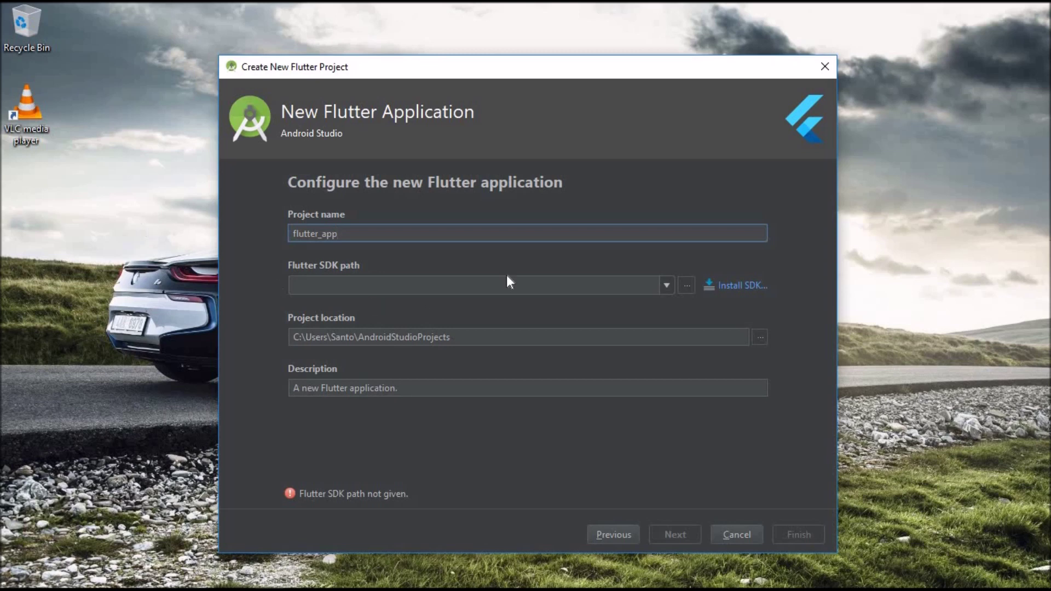
Set the new application's Flutter SDK path to C:\Program Files\flutter.
{"action": "left_click", "coordinate": [689, 290]}
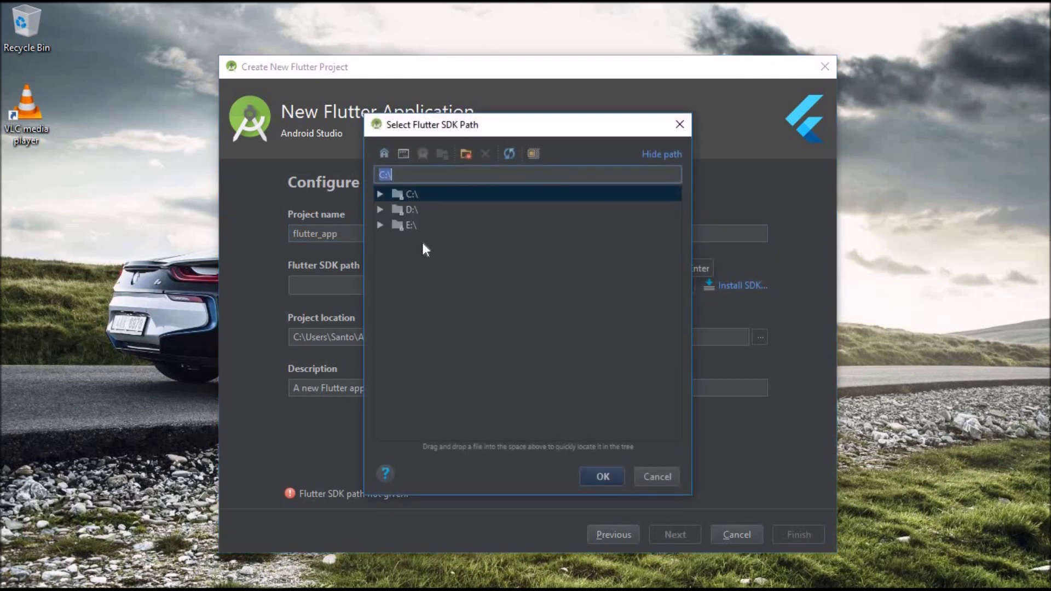
{"action": "left_click", "coordinate": [379, 194]}
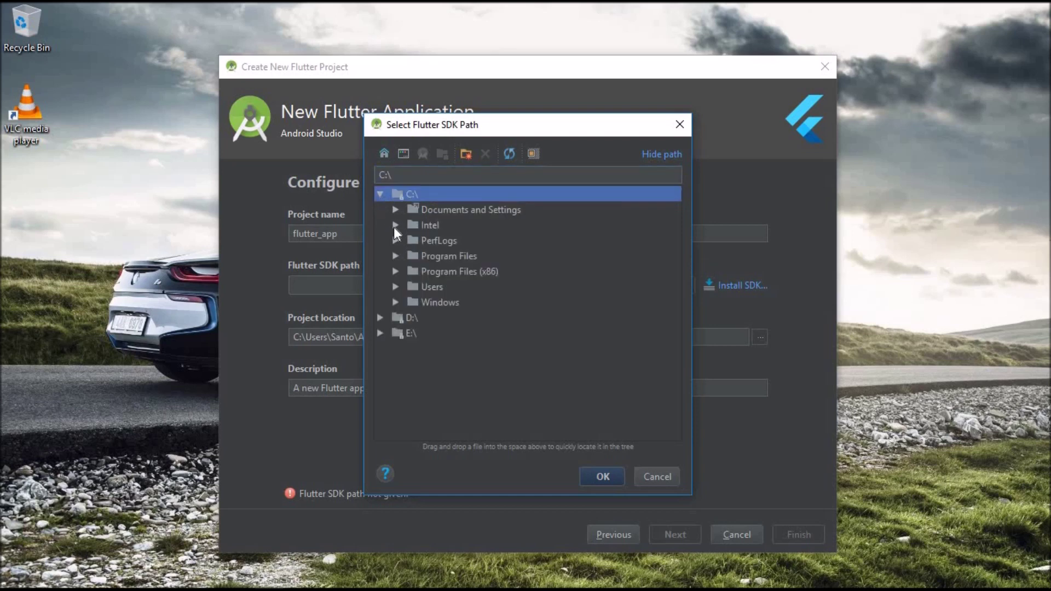
{"action": "left_click", "coordinate": [390, 255]}
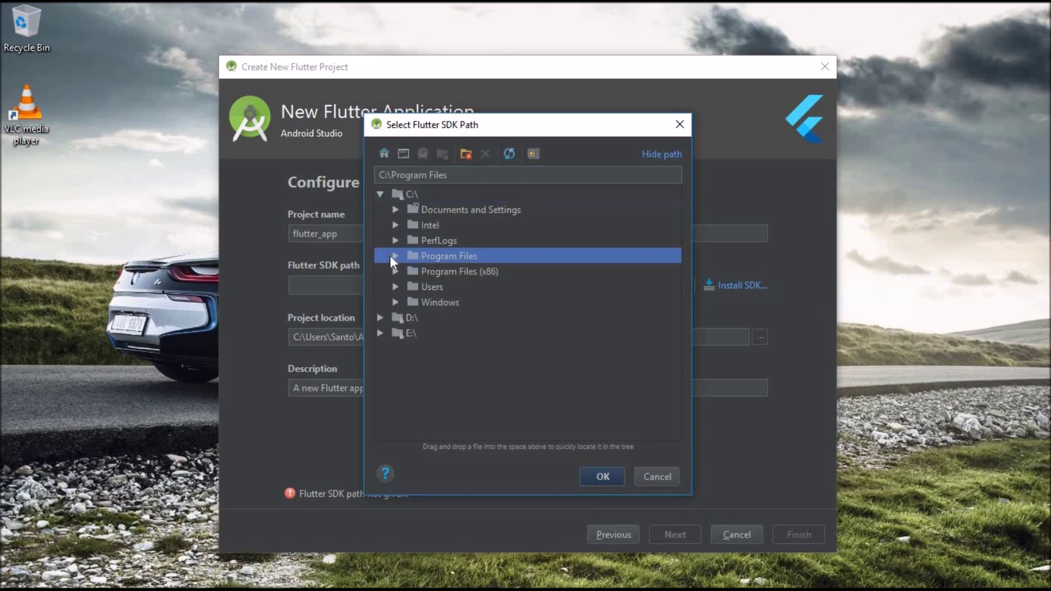
{"action": "left_click", "coordinate": [395, 254]}
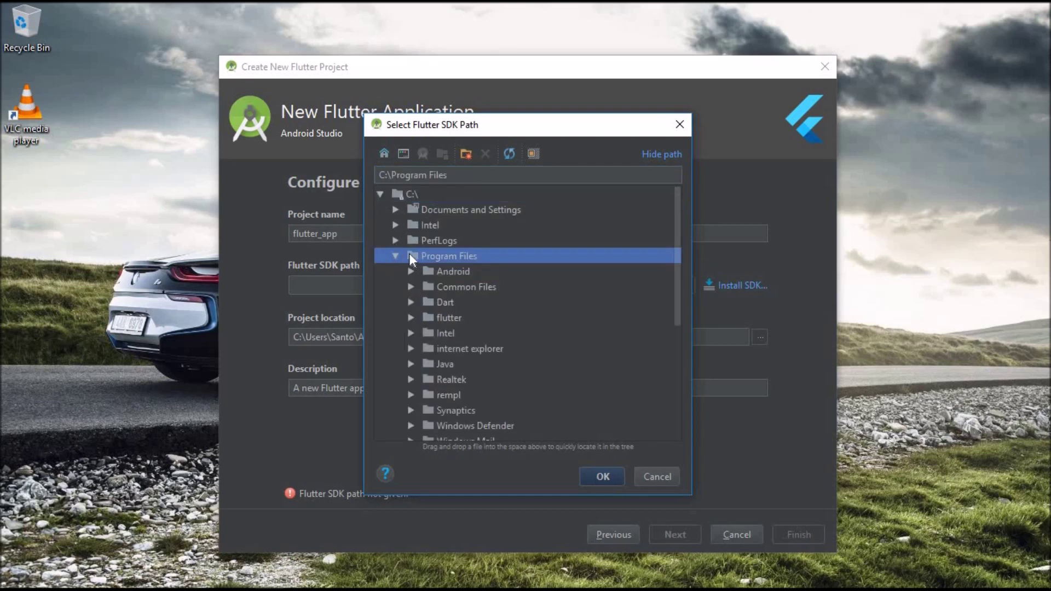
{"action": "left_click", "coordinate": [456, 317]}
{"action": "left_click", "coordinate": [603, 476]}
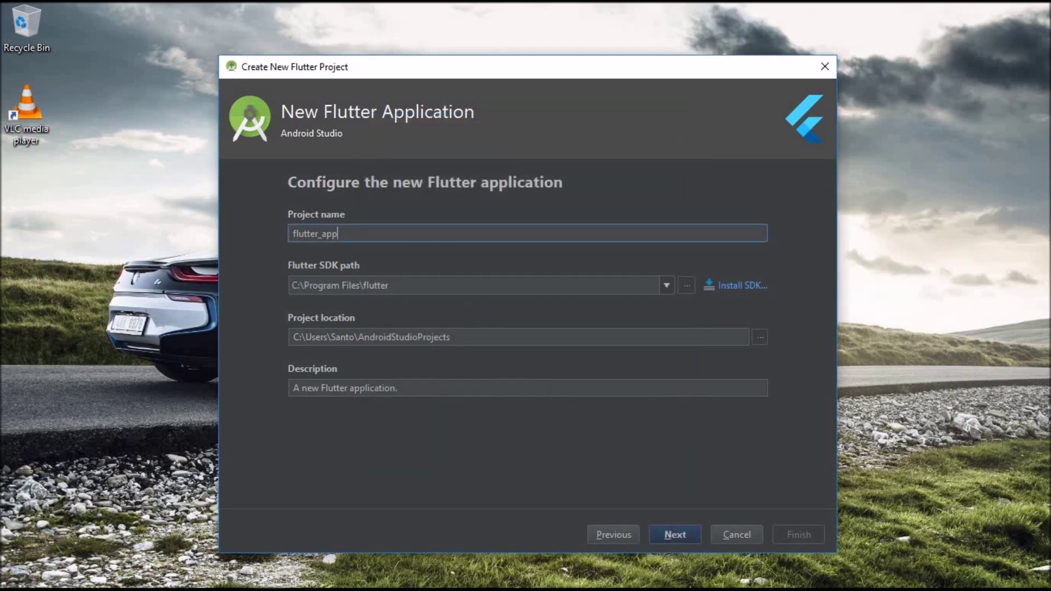
Create the flutter_app project with the default example.com company domain and maximize its project window.
{"action": "left_click", "coordinate": [675, 534]}
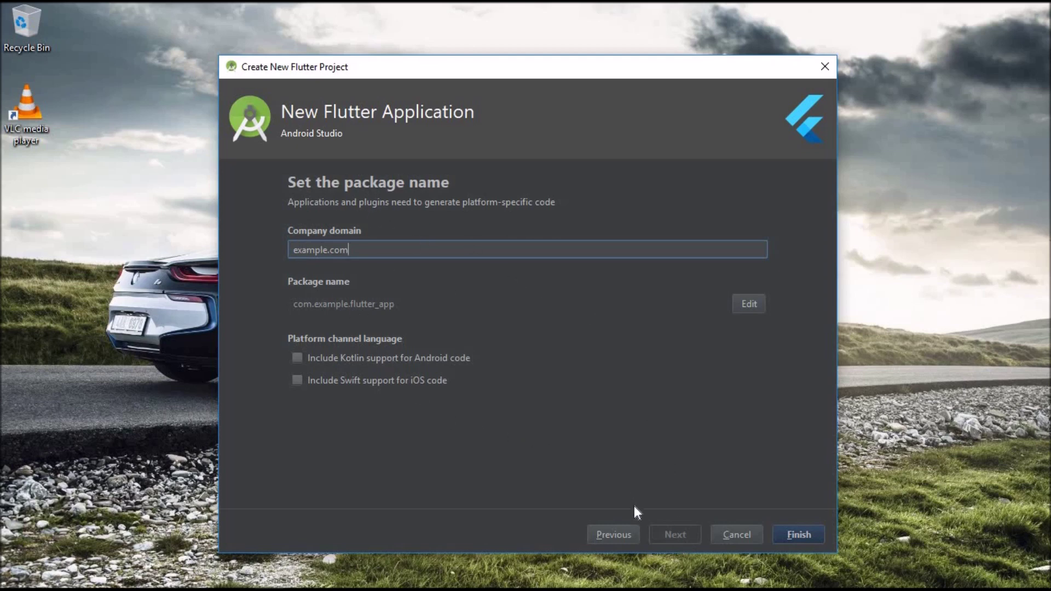
{"action": "left_click", "coordinate": [807, 540]}
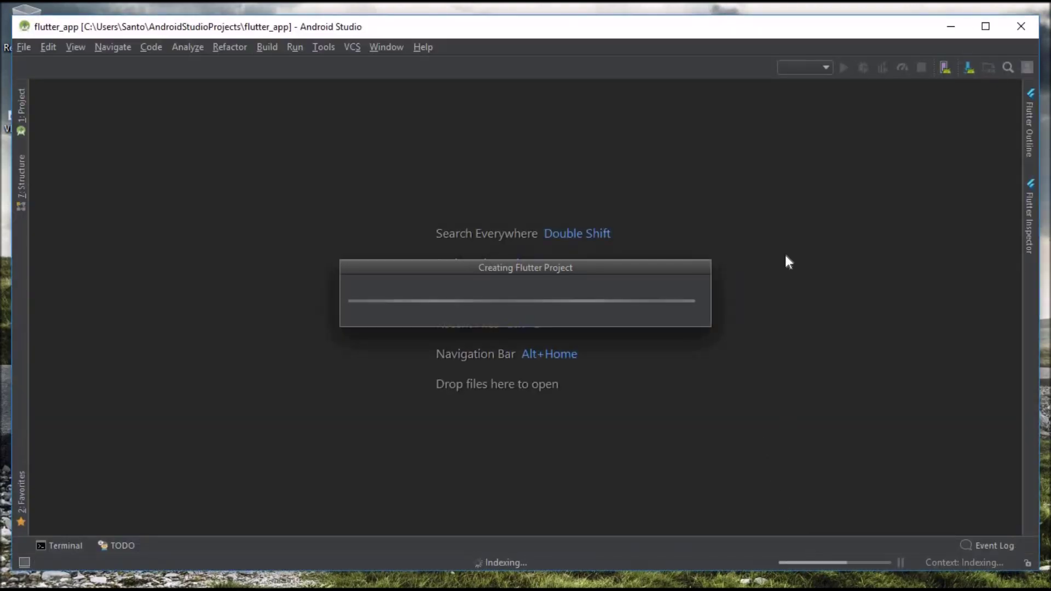
{"action": "left_click", "coordinate": [980, 32]}
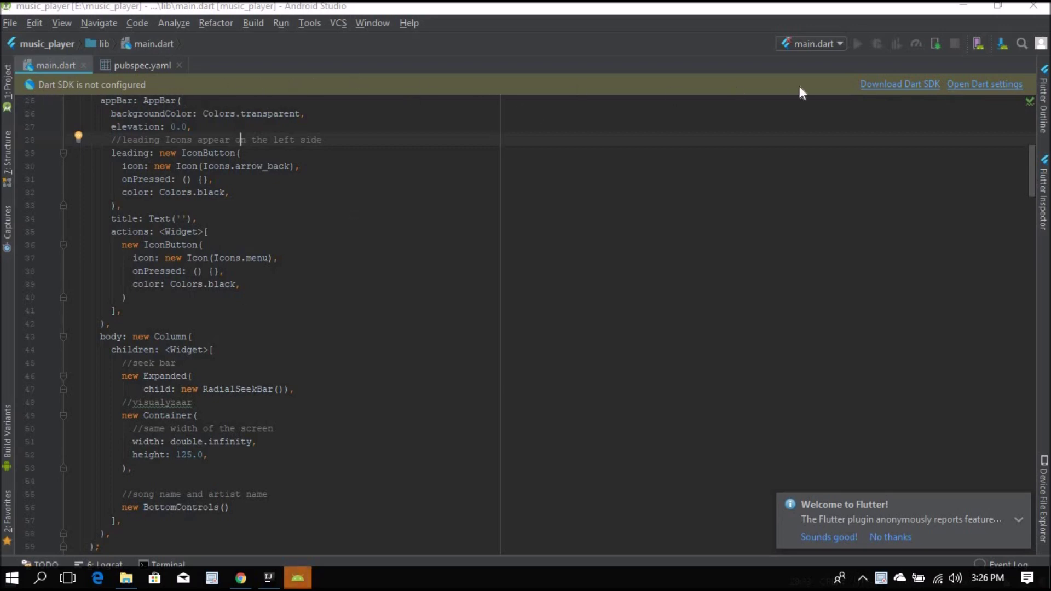
{"action": "left_click", "coordinate": [892, 88]}
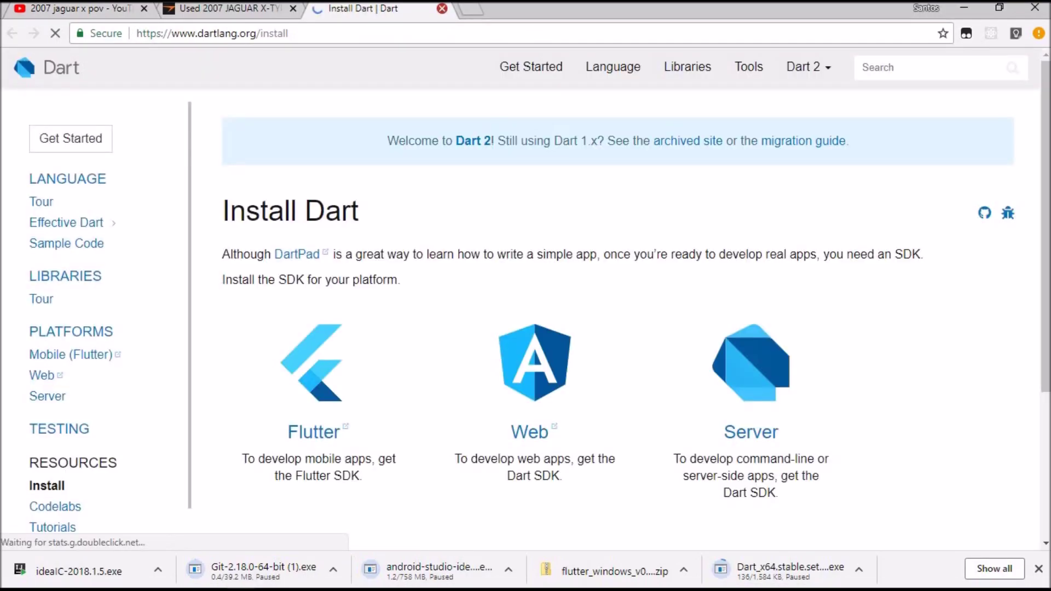
{"action": "left_click", "coordinate": [442, 8]}
{"action": "left_click", "coordinate": [962, 8]}
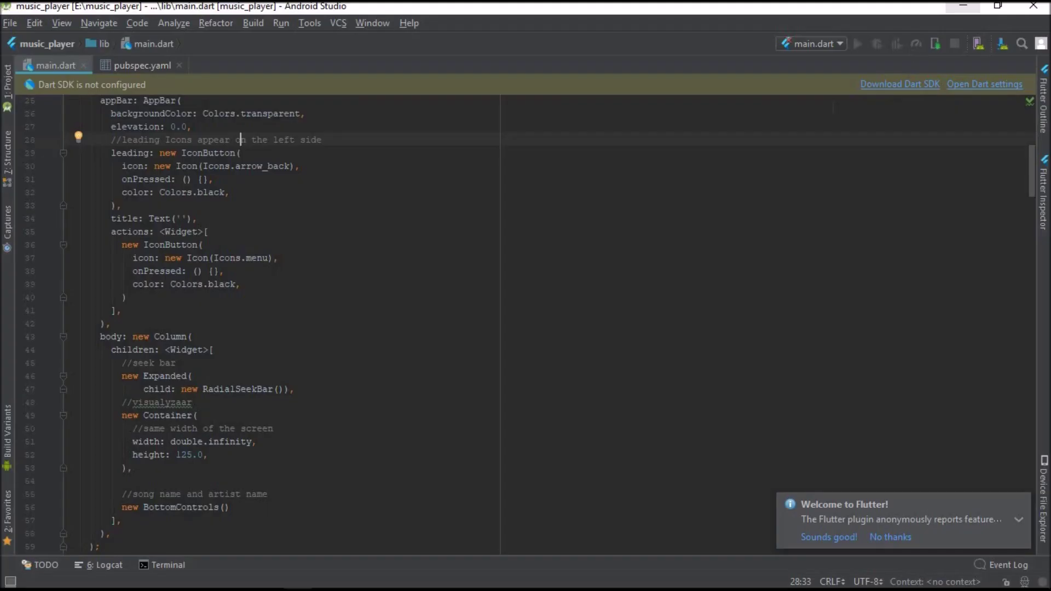
Enable Dart support for the music_player project in the Dart settings, with C:\Program Files\Dart\dart-sdk as the Dart SDK path.
{"action": "left_click", "coordinate": [963, 86]}
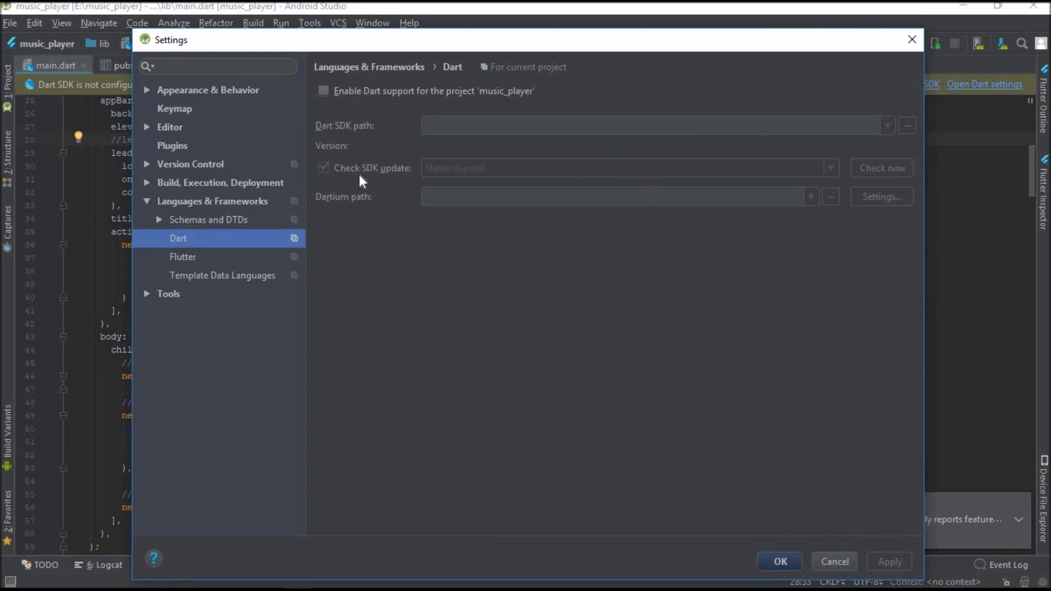
{"action": "left_click", "coordinate": [324, 91]}
{"action": "left_click", "coordinate": [906, 126]}
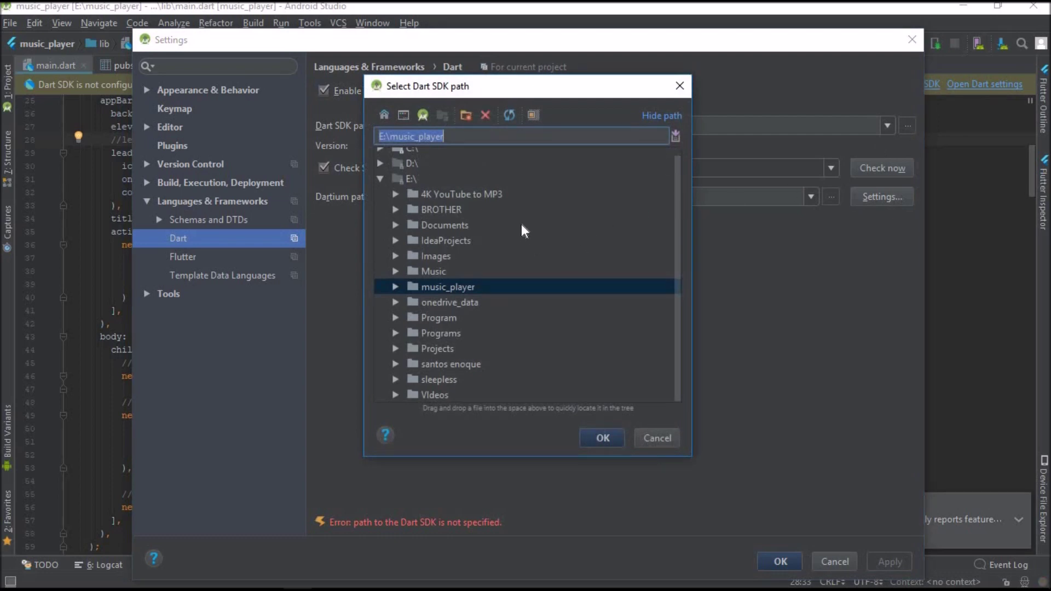
{"action": "left_click", "coordinate": [381, 156]}
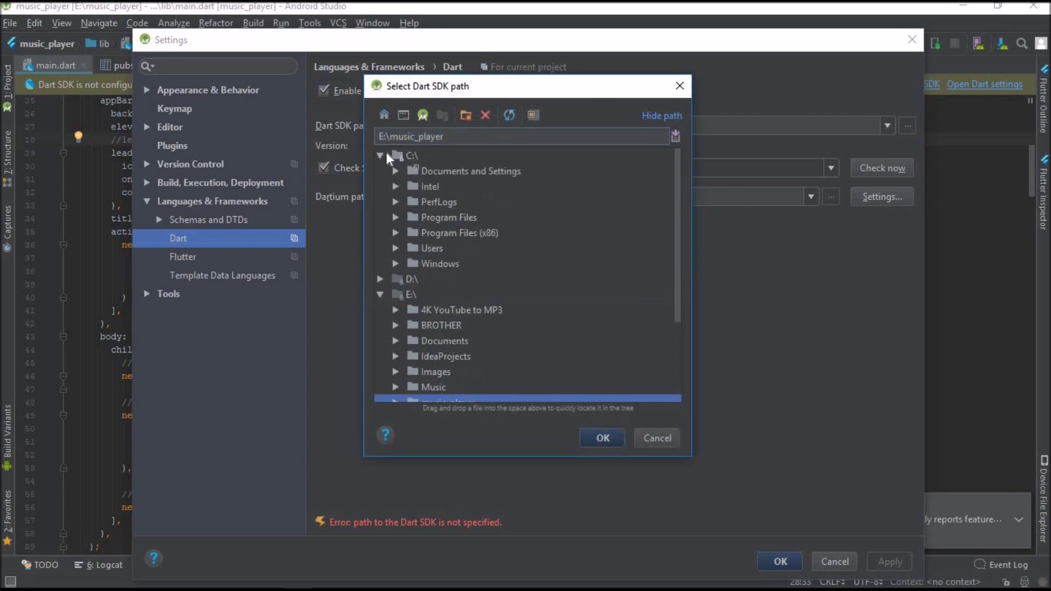
{"action": "left_click", "coordinate": [395, 217]}
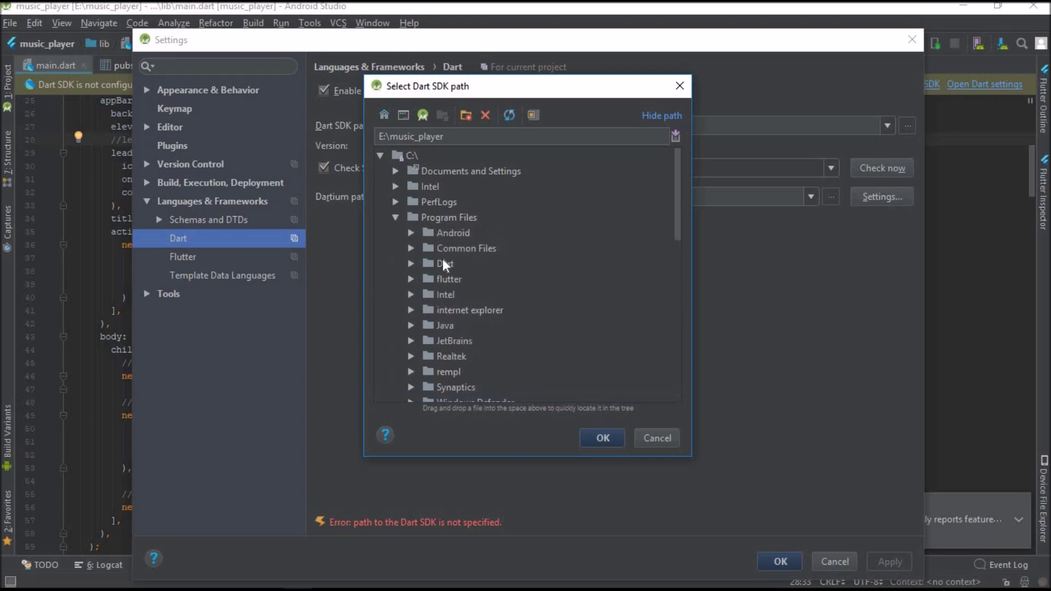
{"action": "left_click", "coordinate": [410, 263]}
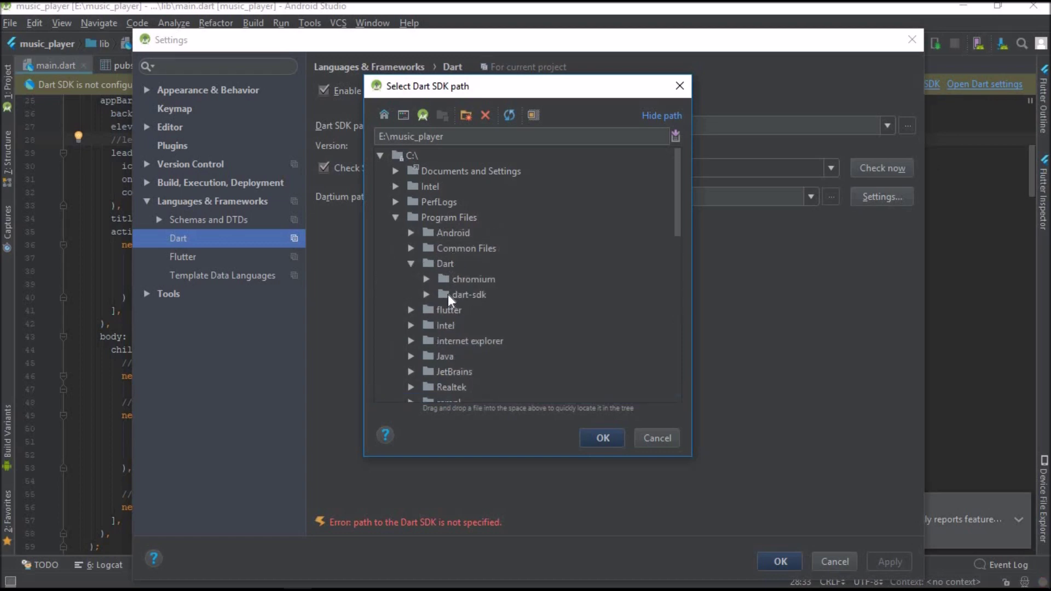
{"action": "left_click", "coordinate": [446, 294]}
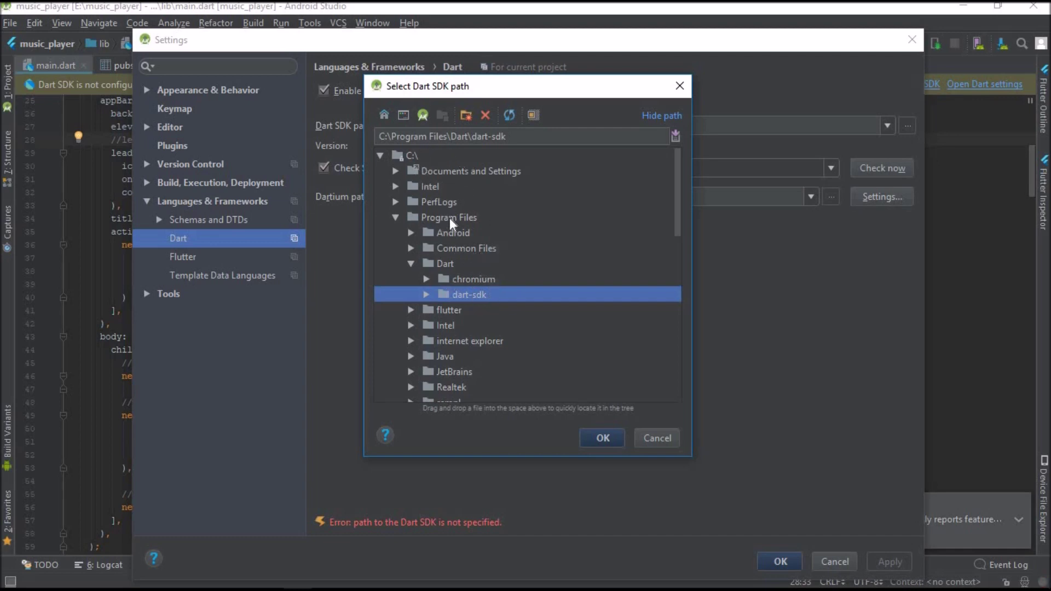
{"action": "left_click", "coordinate": [607, 439]}
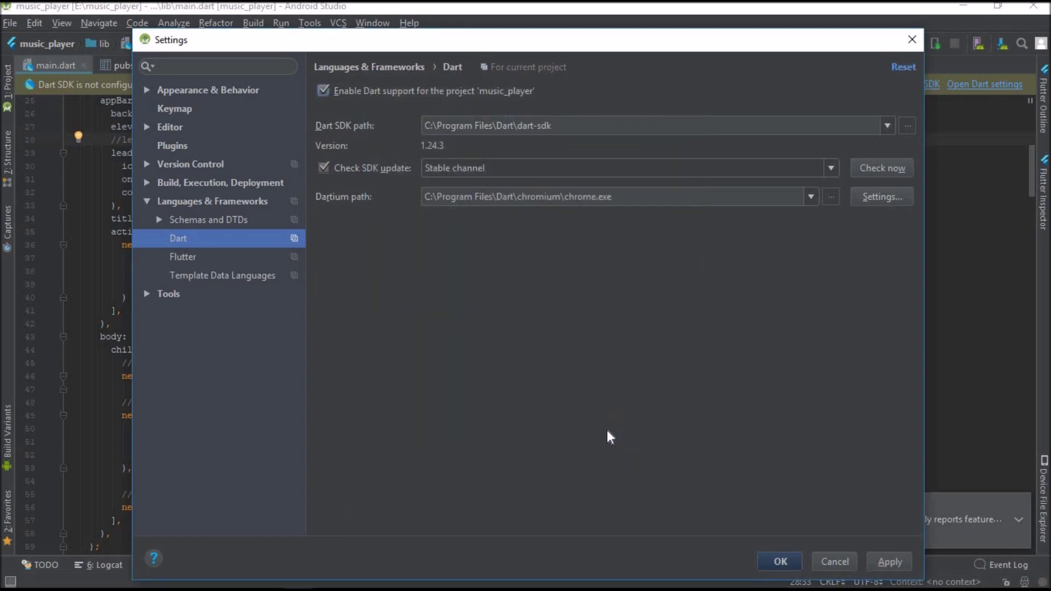
{"action": "left_click", "coordinate": [779, 563]}
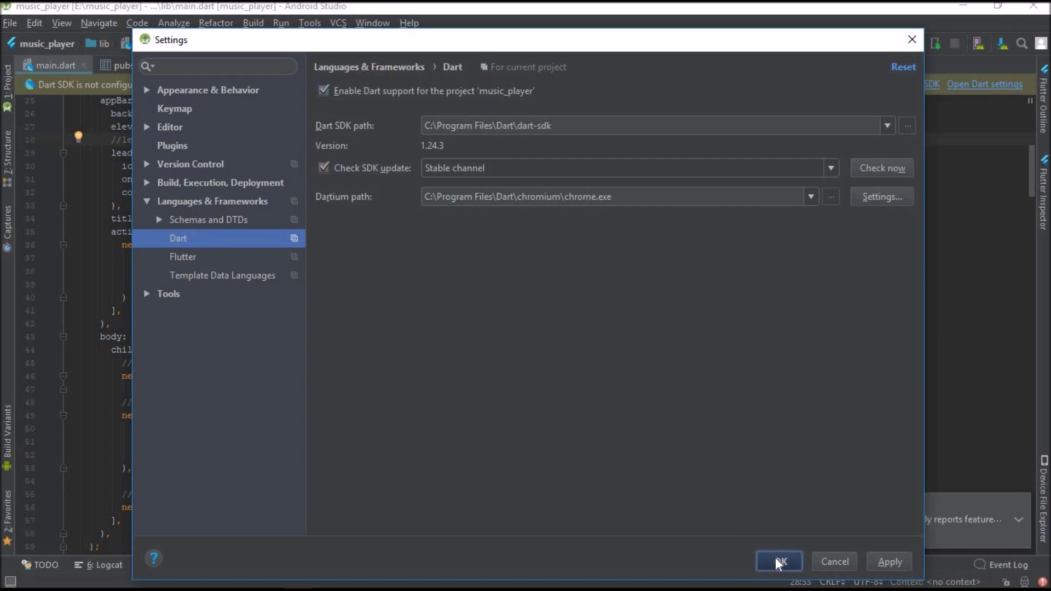